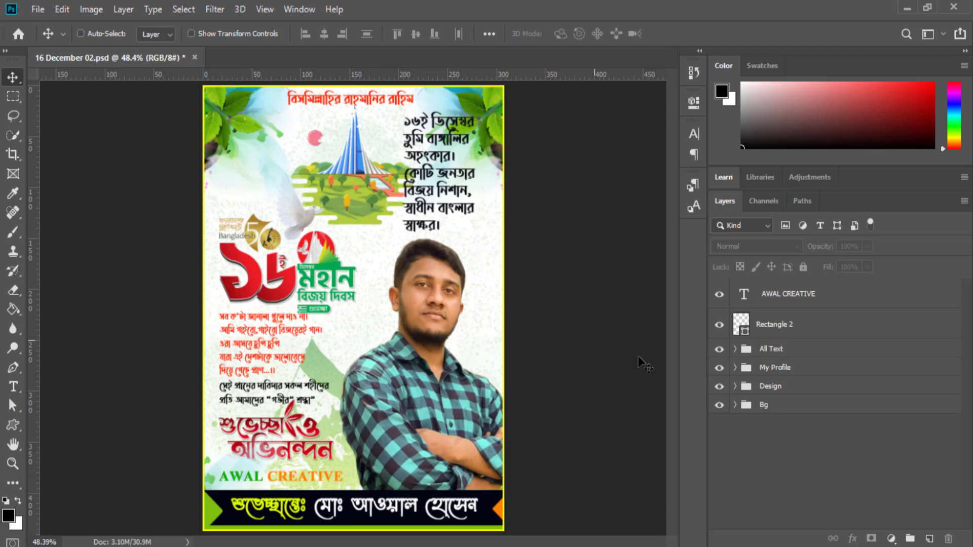
- Start a new document and name it '16 Decemder'
click(747, 443)
click(38, 9)
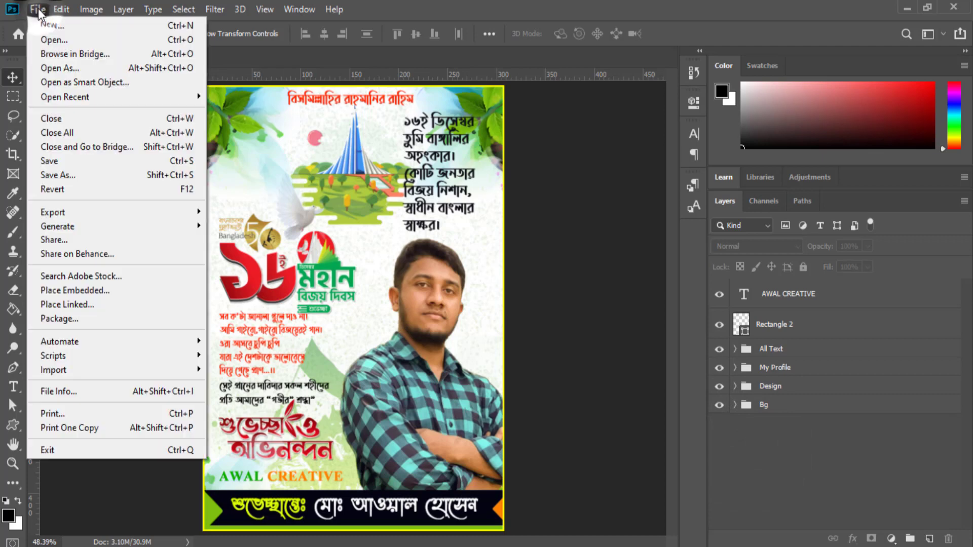
click(44, 25)
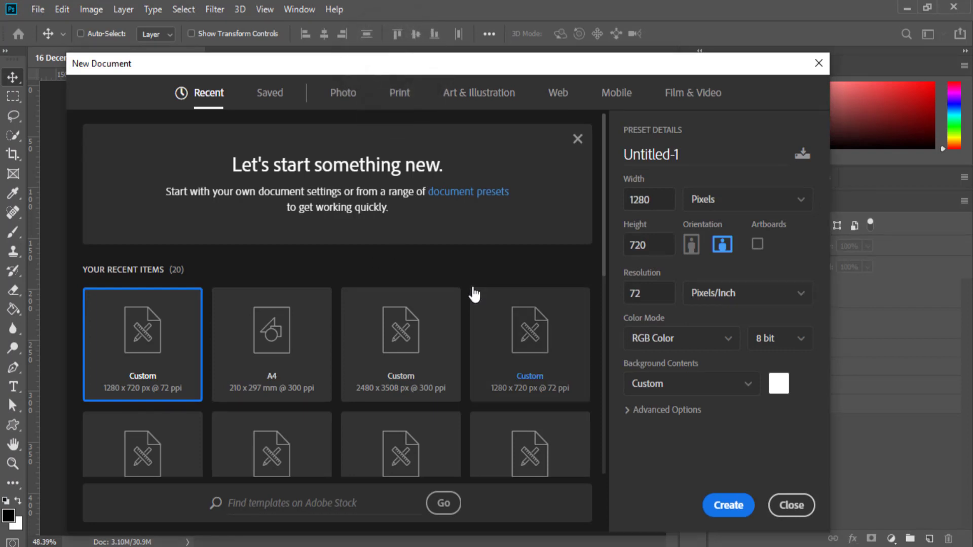
double_click(707, 154)
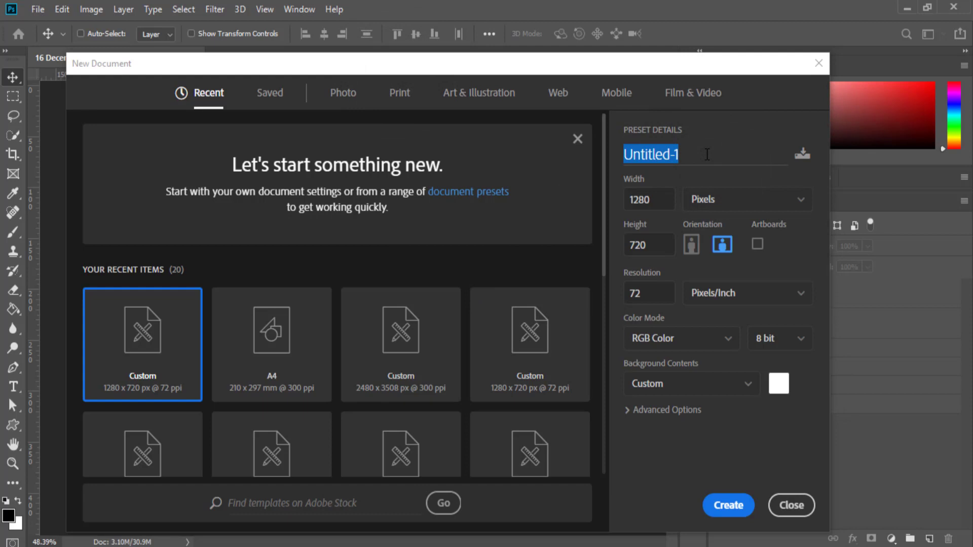
text(16 Decemder)
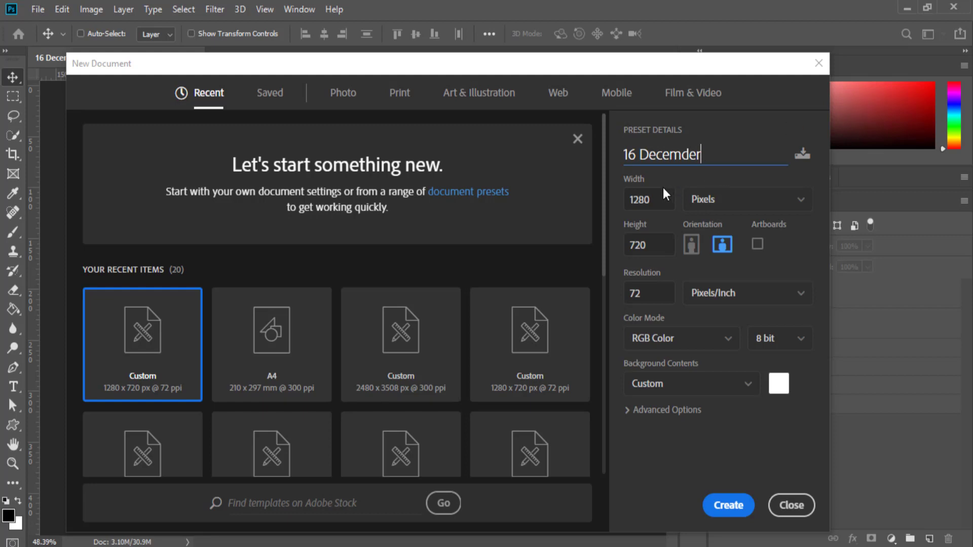
- Set the new document size to 874 × 1240 pixels
click(748, 200)
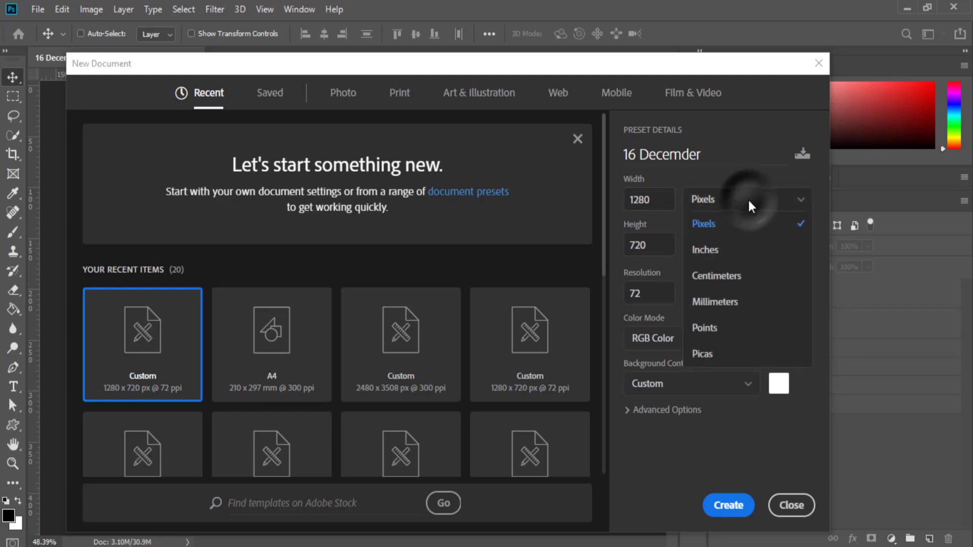
click(718, 225)
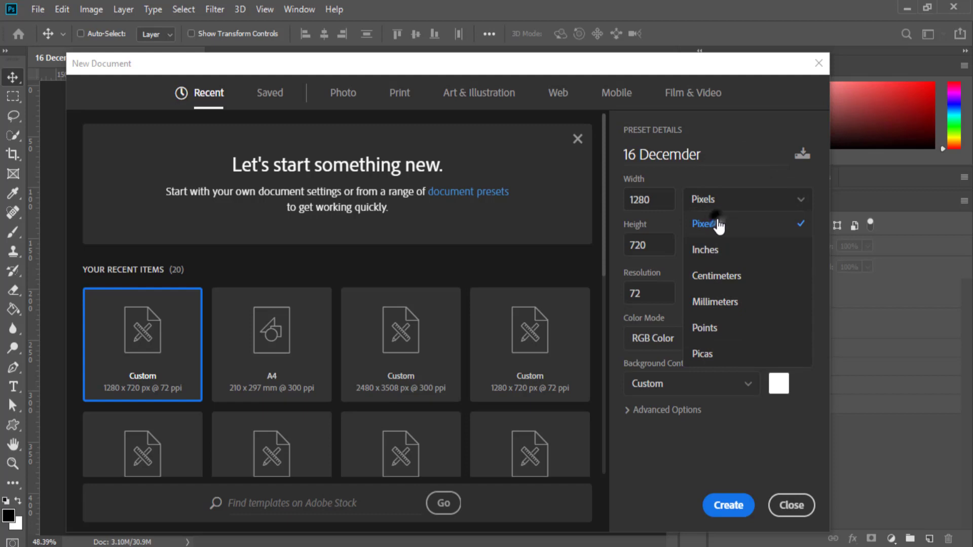
double_click(657, 199)
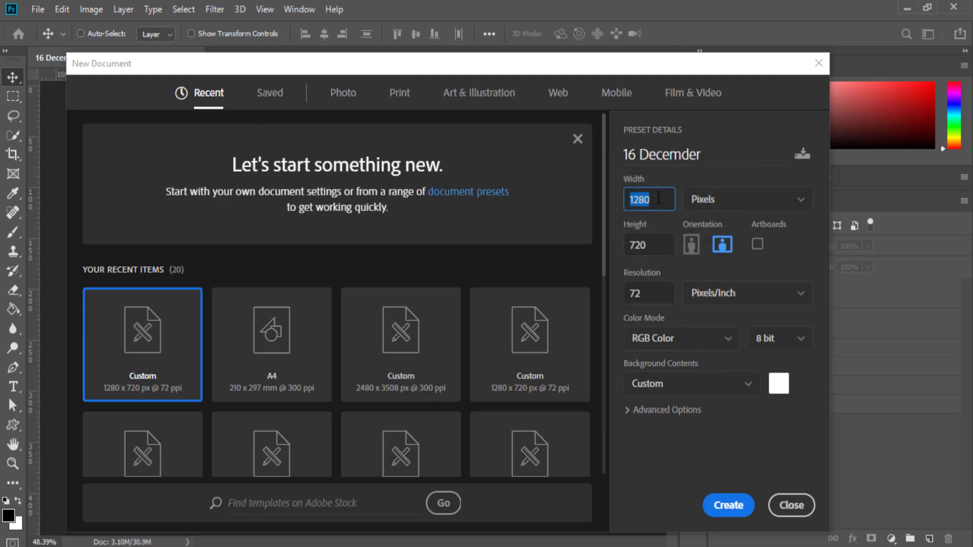
text(874)
click(651, 244)
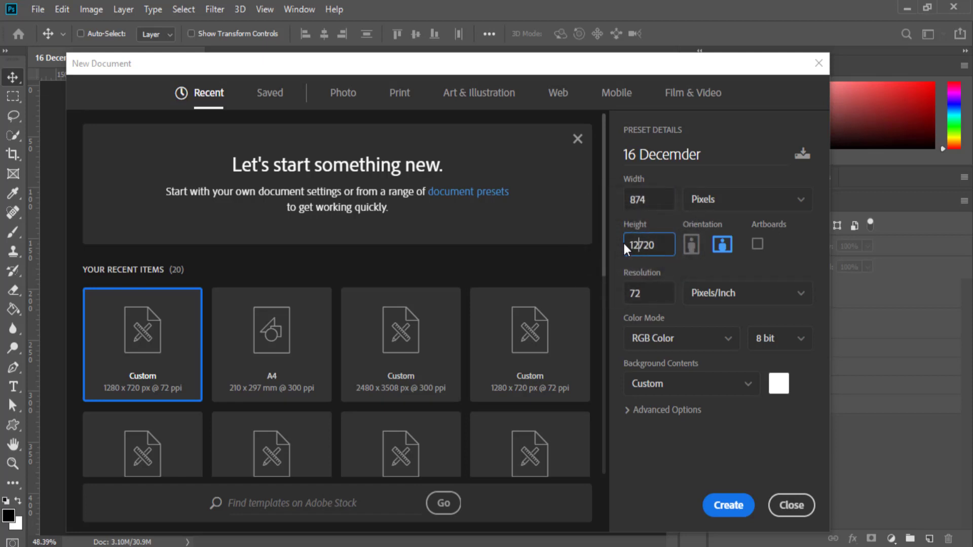
text(1240)
key(Delete)
key(Delete)
key(Delete)
key(BackSpace)
click(727, 512)
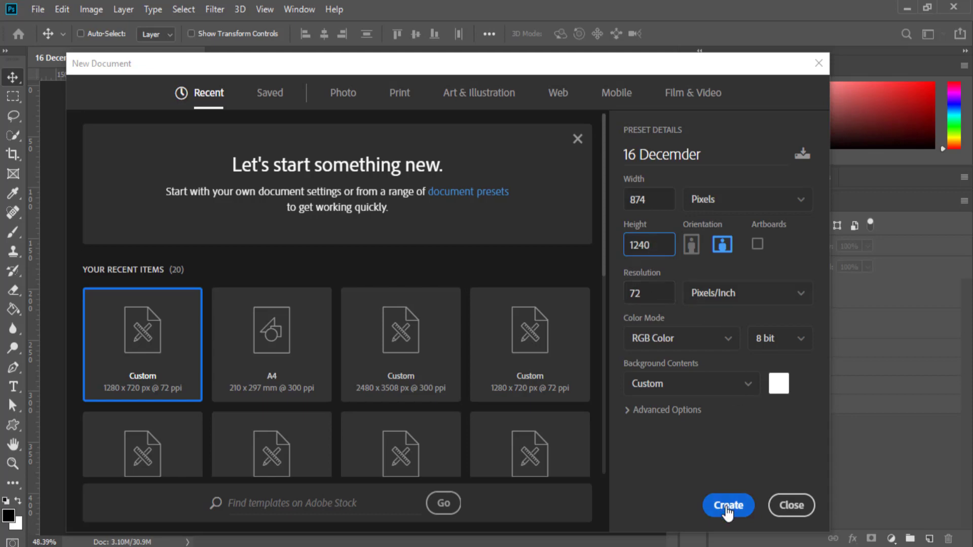
- Create the blank 16 Decemder canvas, fit it on screen, and compare with 16 December 02.psd
click(727, 508)
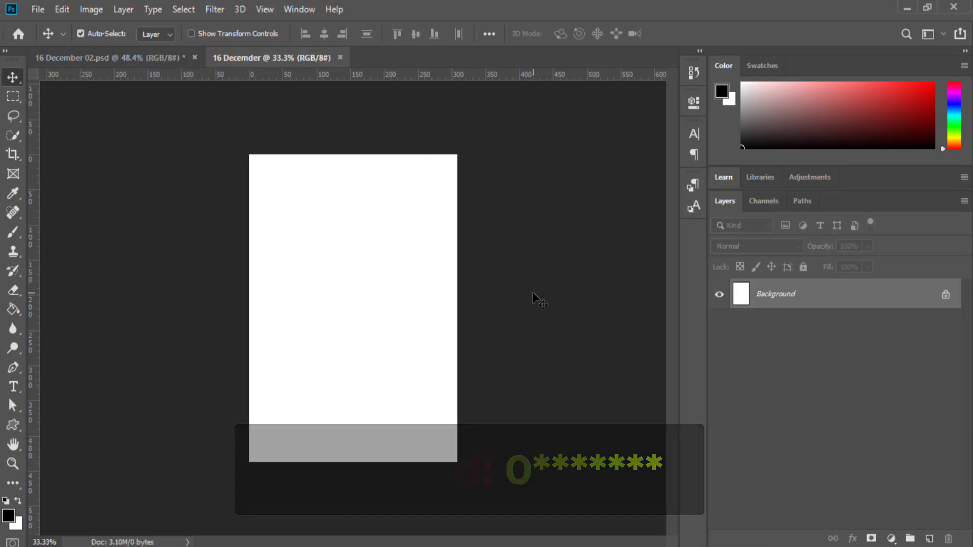
key(ctrl+0)
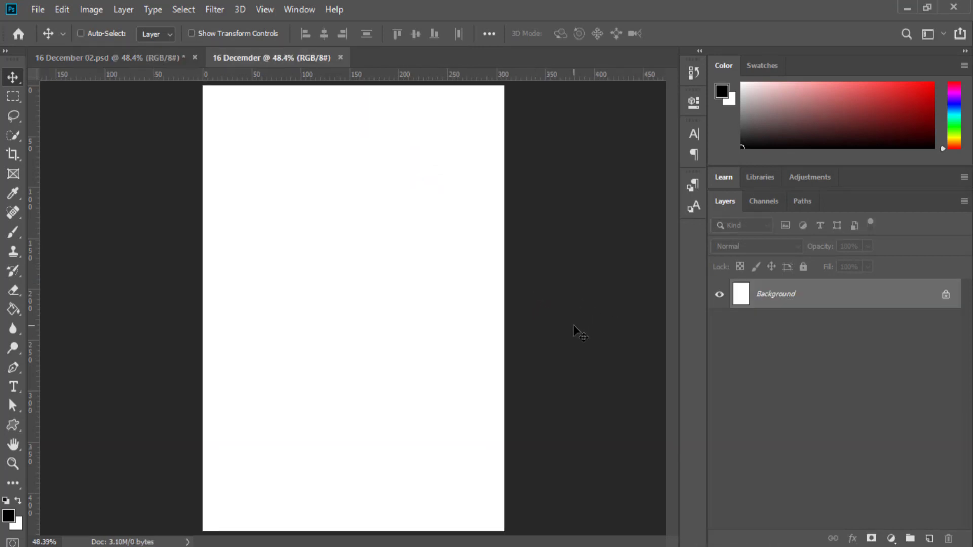
click(572, 326)
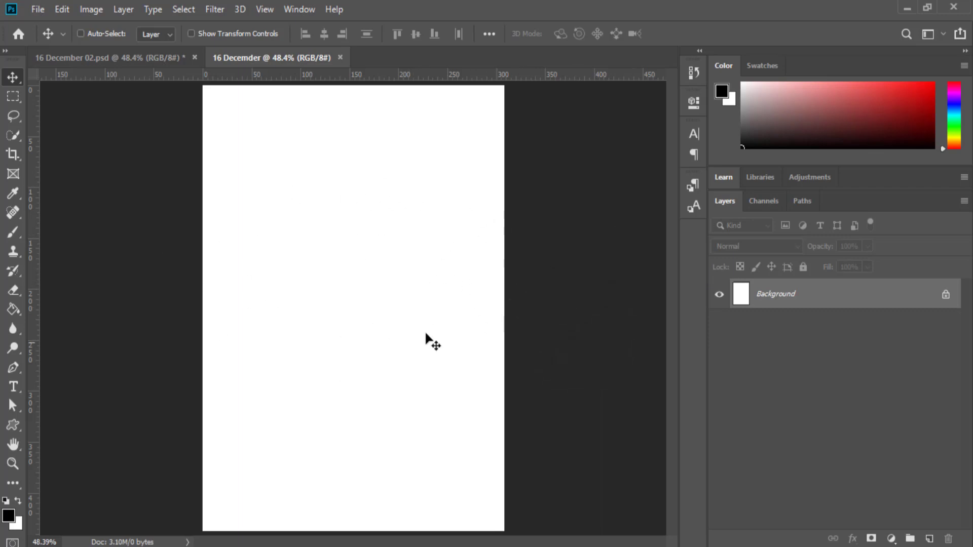
click(117, 59)
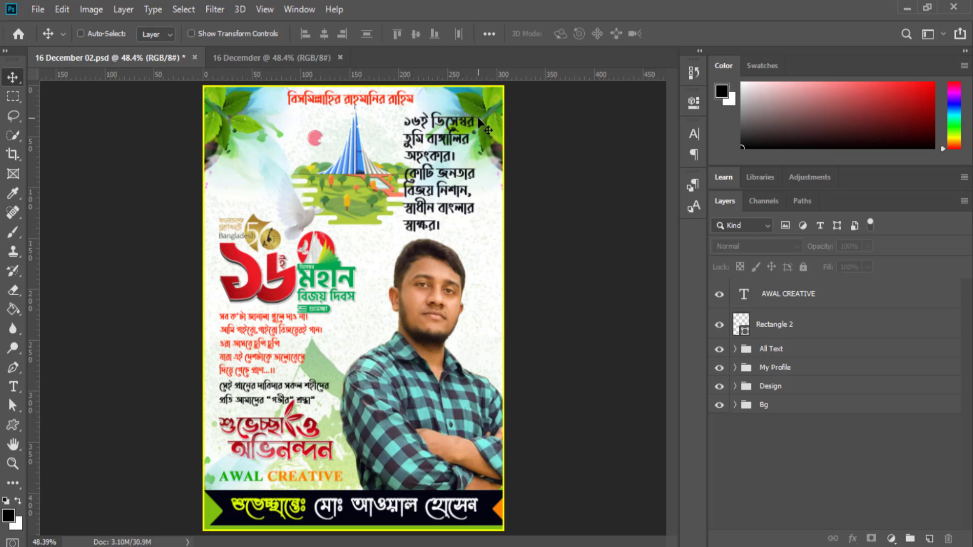
click(263, 57)
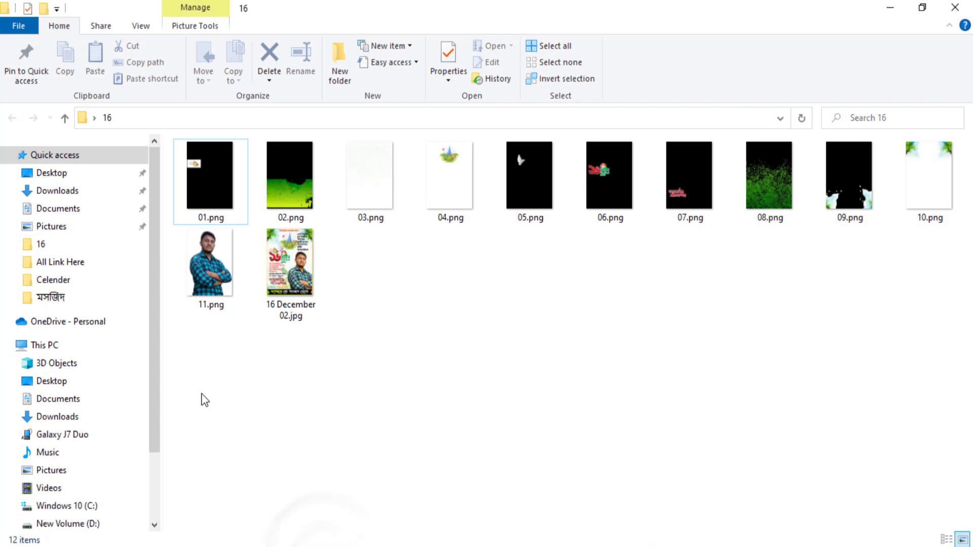
mouse_move(201, 385)
mouse_down()
mouse_move(796, 168)
mouse_move(942, 170)
mouse_up()
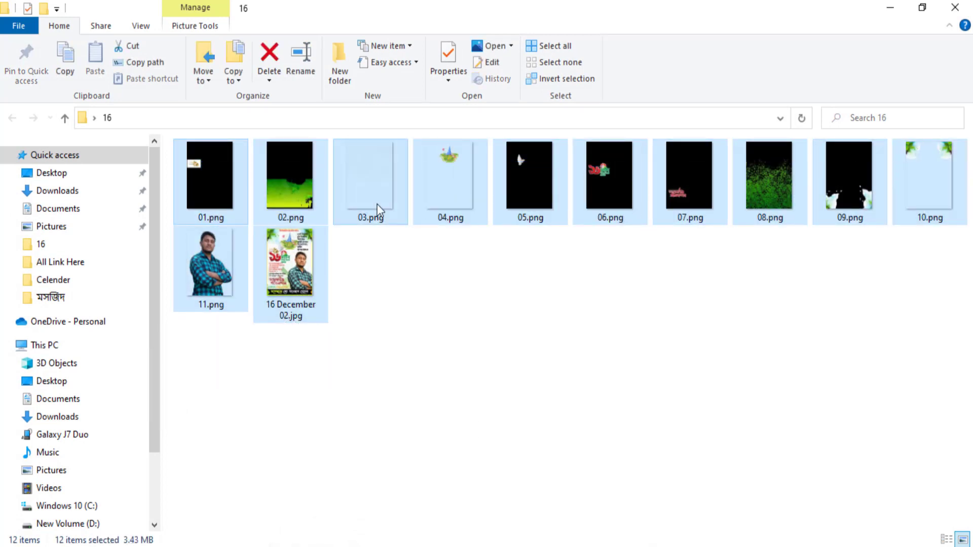
- Place 01.png, 02.png and 03.png from Explorer onto the canvas, committing each one
click(580, 302)
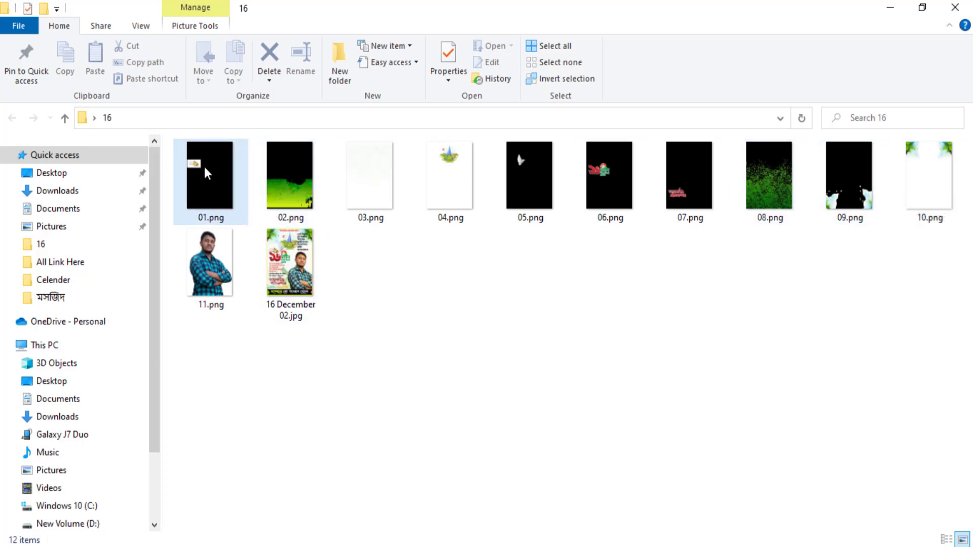
drag(205, 172, 222, 545)
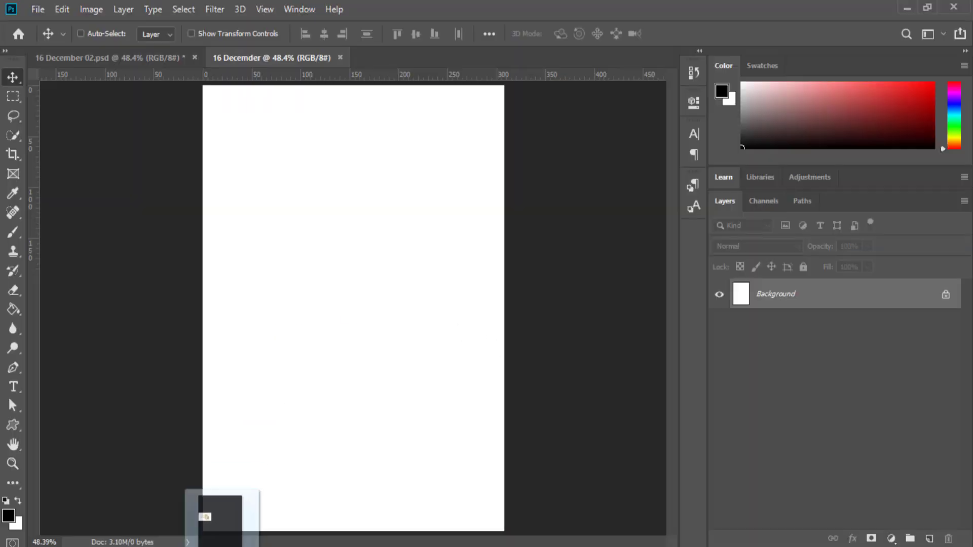
drag(204, 517, 345, 336)
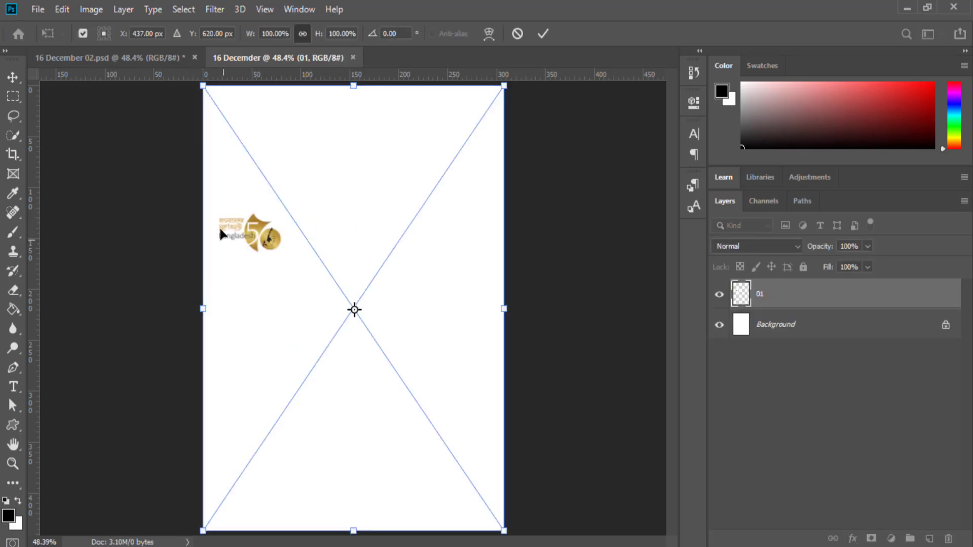
click(542, 35)
click(327, 544)
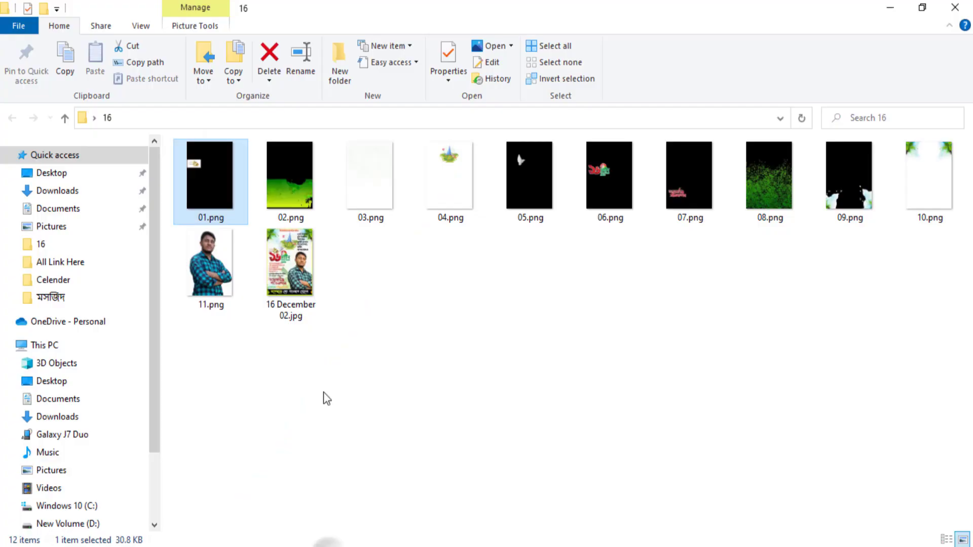
drag(293, 174, 238, 540)
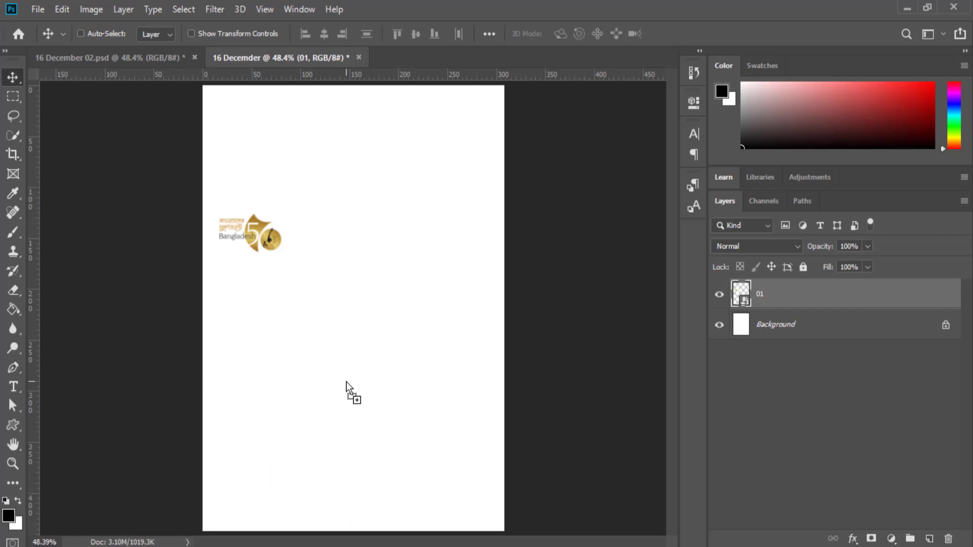
drag(238, 539, 346, 382)
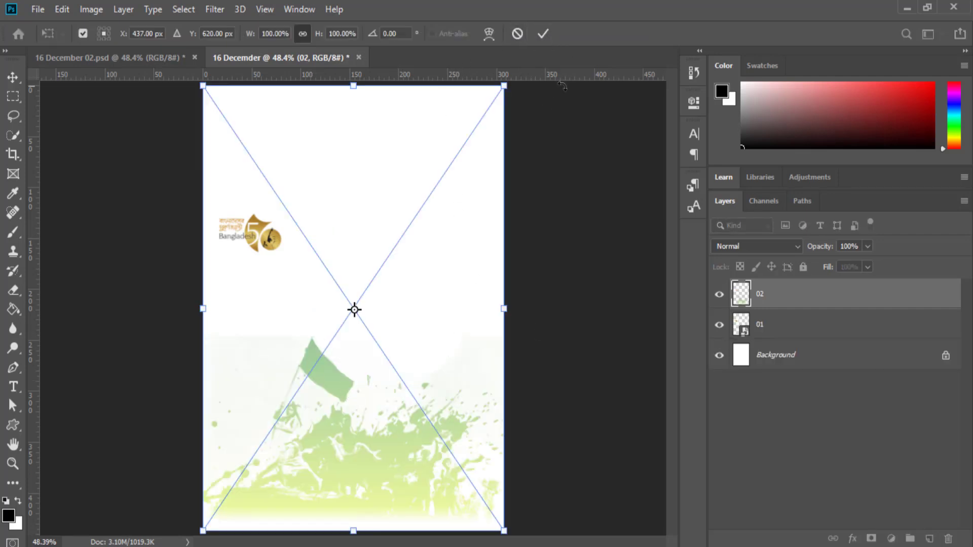
click(543, 33)
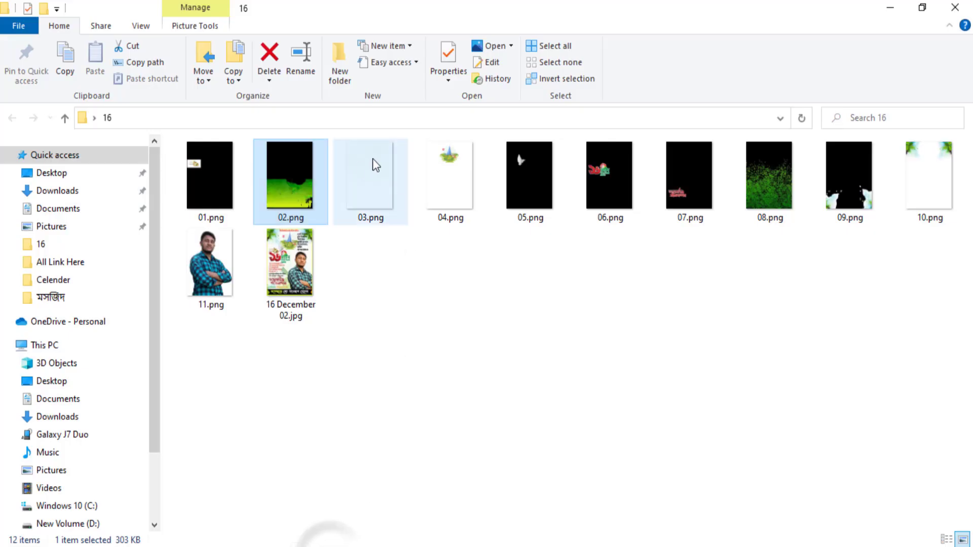
mouse_move(360, 173)
mouse_down()
mouse_move(273, 504)
mouse_move(332, 394)
mouse_up()
click(543, 33)
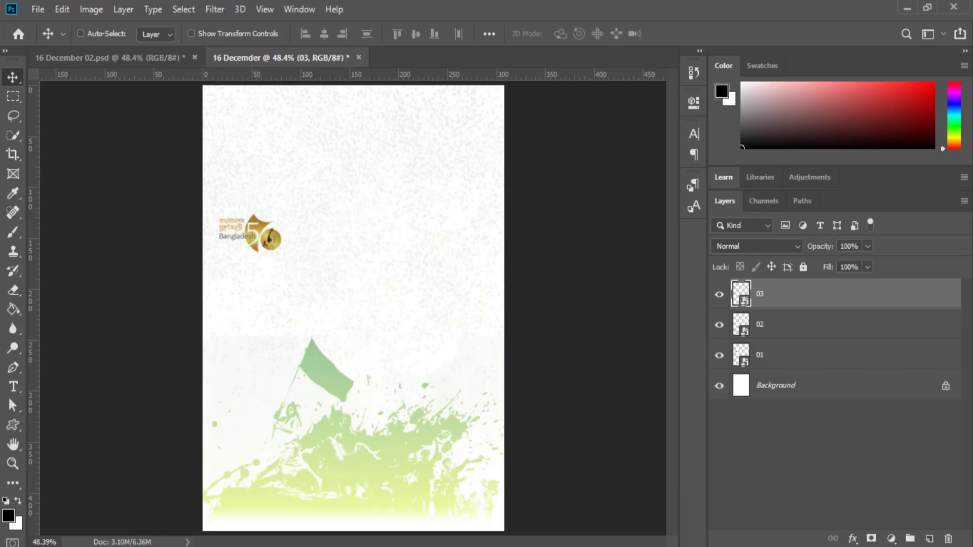
key(alt+Tab)
- Place 04.png and 05.png onto the poster canvas and commit them
drag(449, 176, 242, 507)
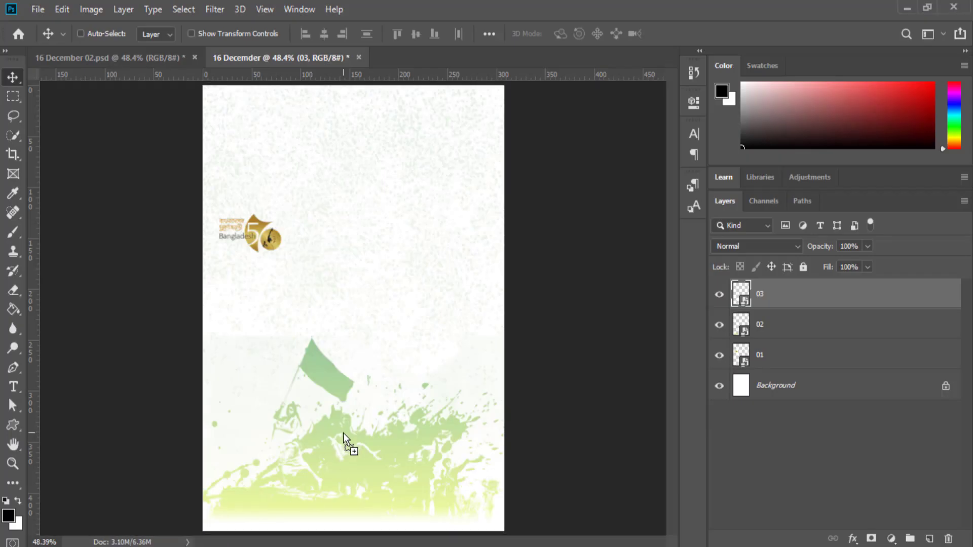
drag(241, 507, 343, 433)
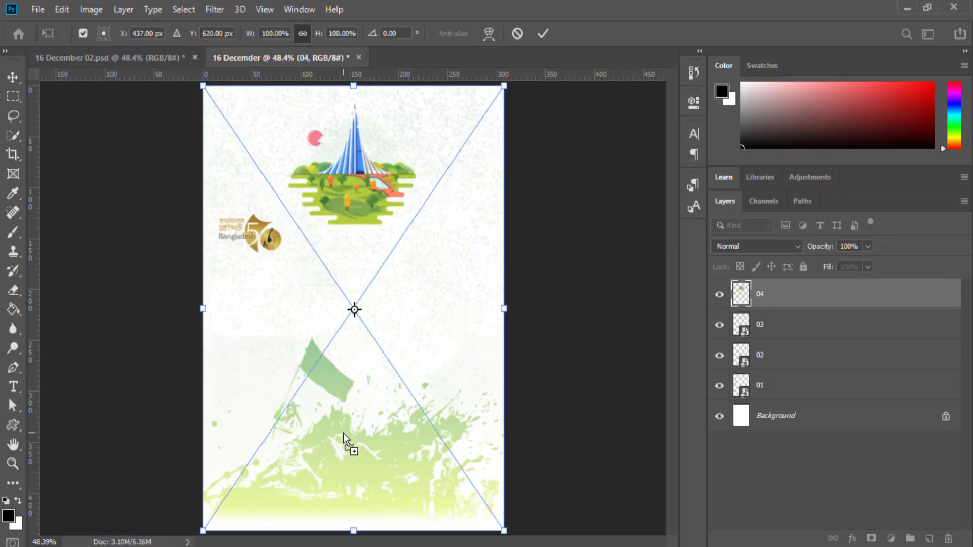
click(549, 32)
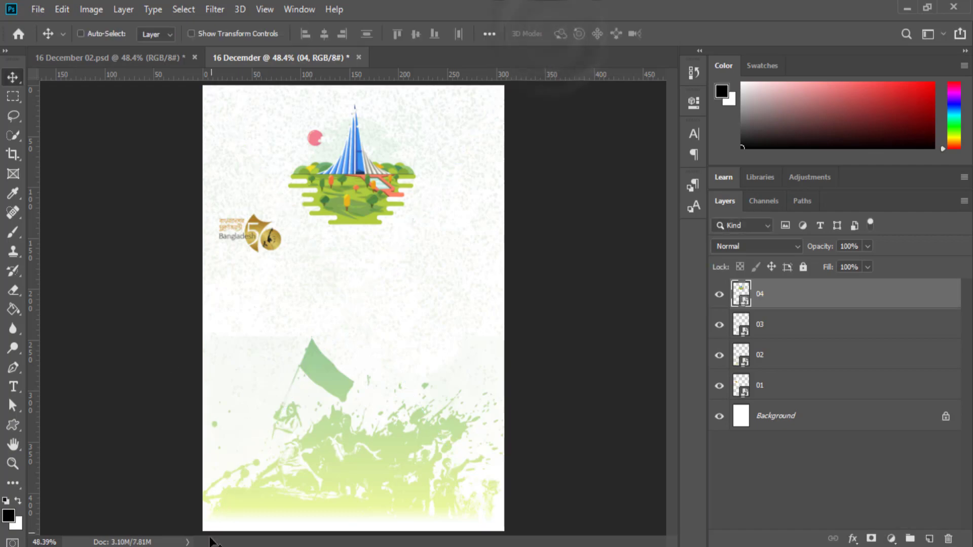
key(alt+Tab)
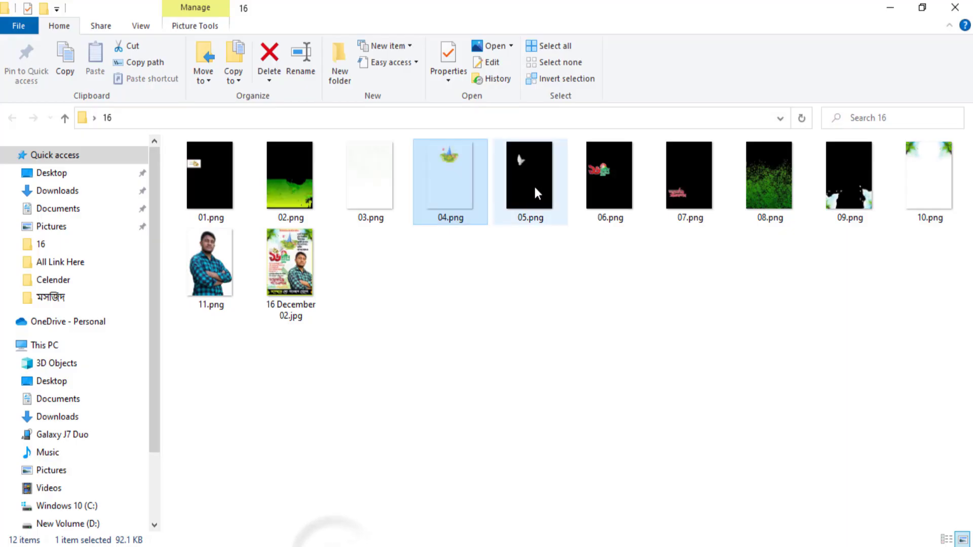
mouse_move(531, 172)
mouse_down()
mouse_move(376, 426)
mouse_move(388, 391)
mouse_up()
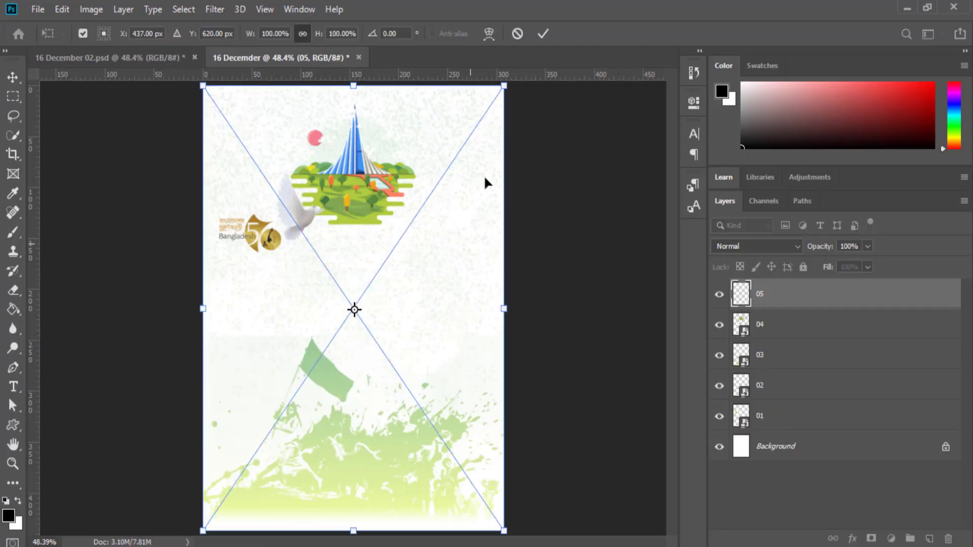
click(543, 33)
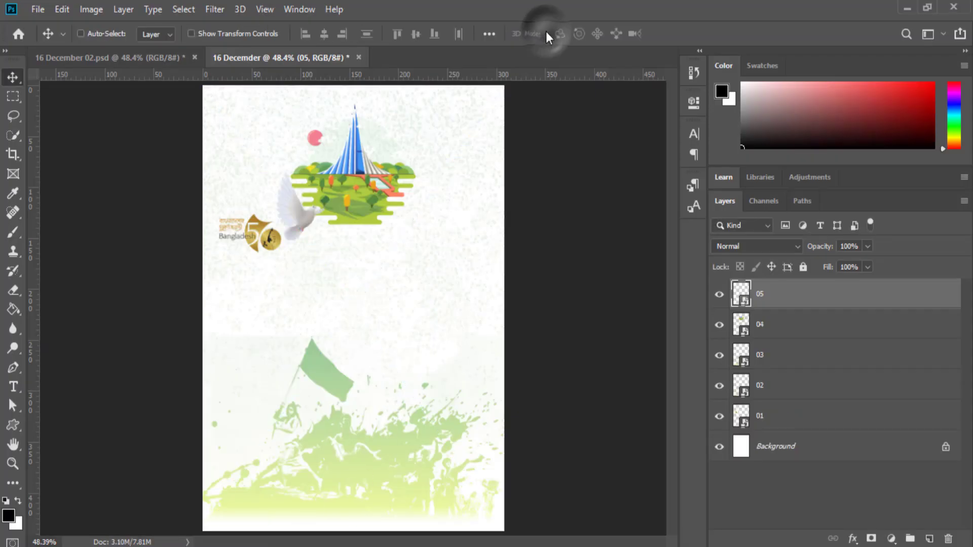
- Place 06.png and 07.png, including the red Bangla greeting, onto the poster
click(354, 538)
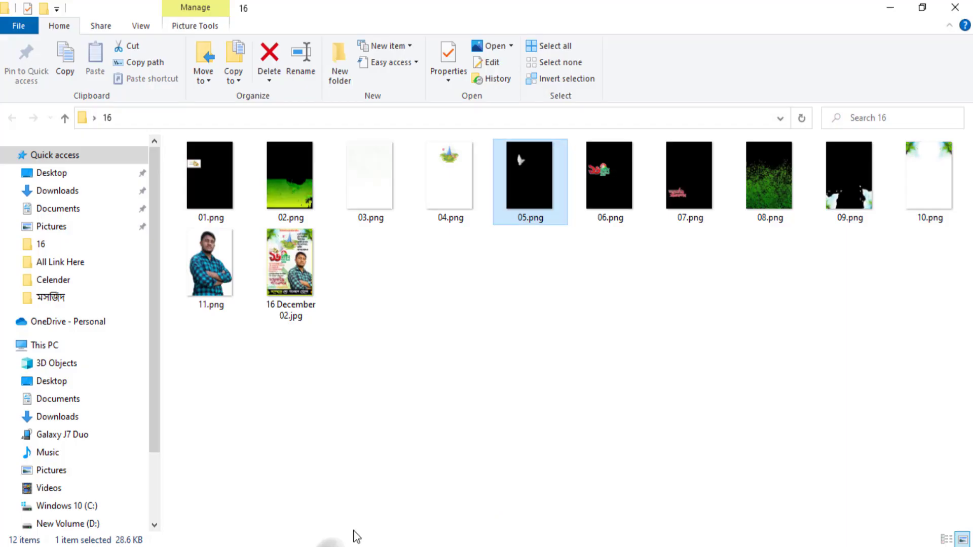
drag(613, 183, 349, 374)
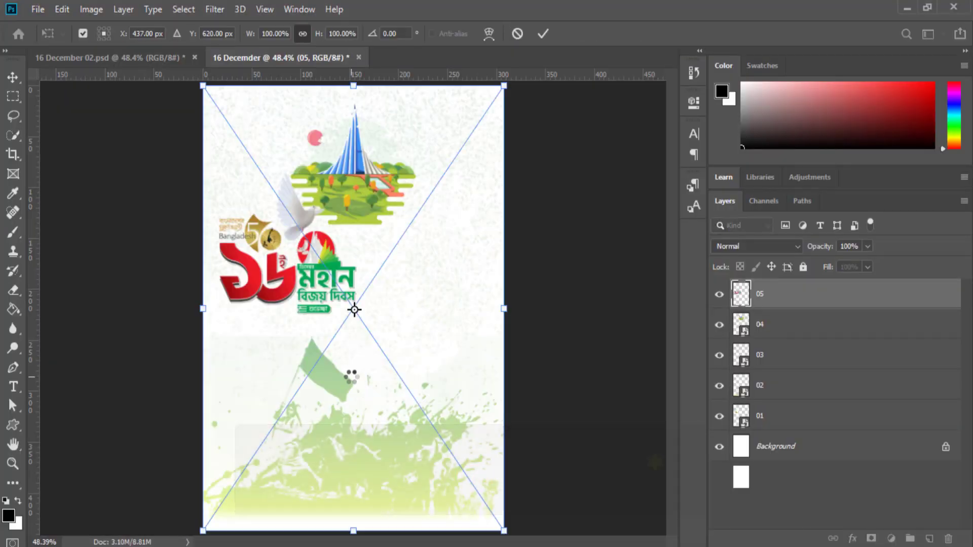
click(542, 34)
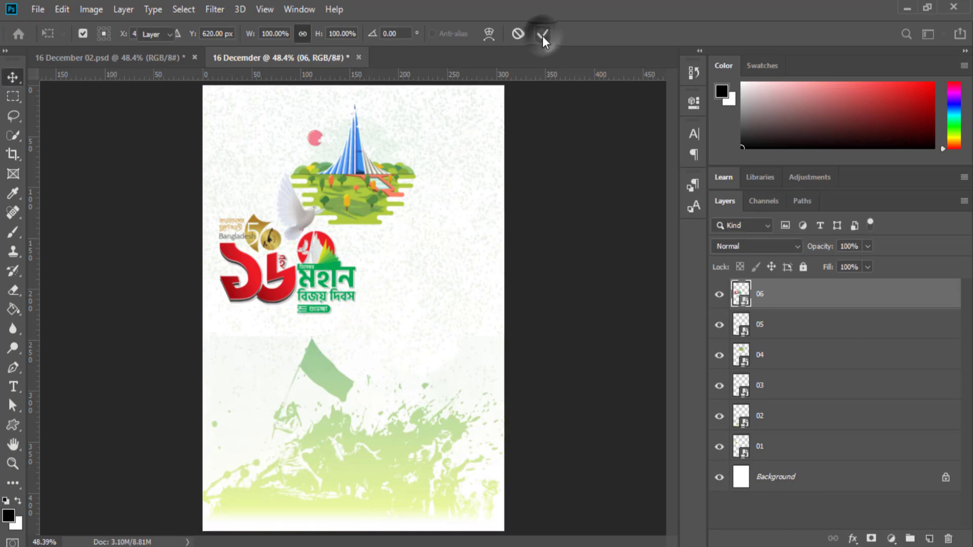
key(alt+Tab)
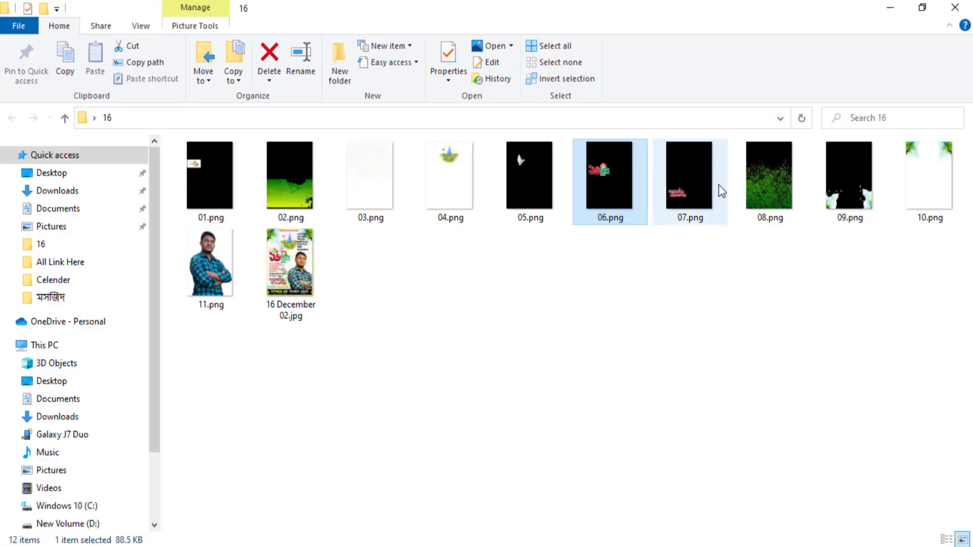
drag(719, 184, 346, 434)
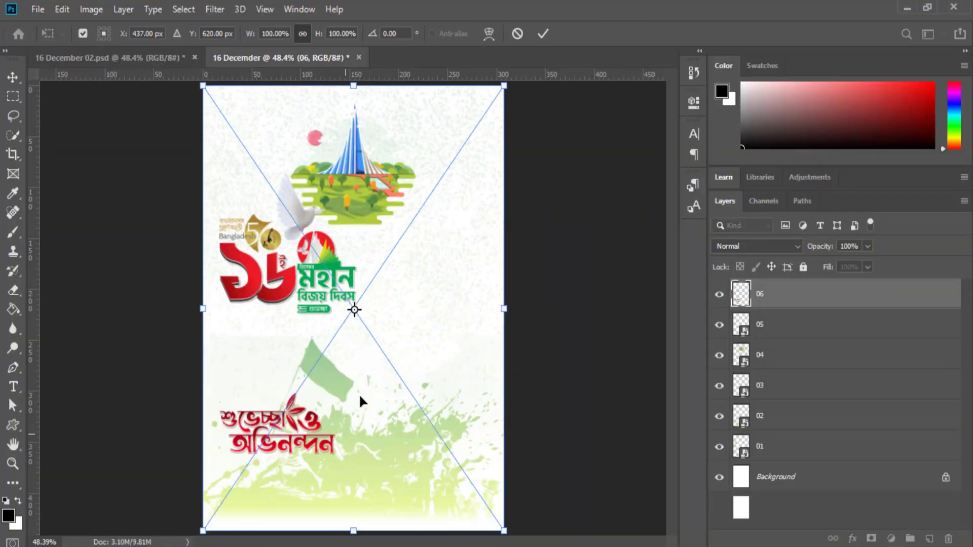
click(546, 29)
key(alt+Tab)
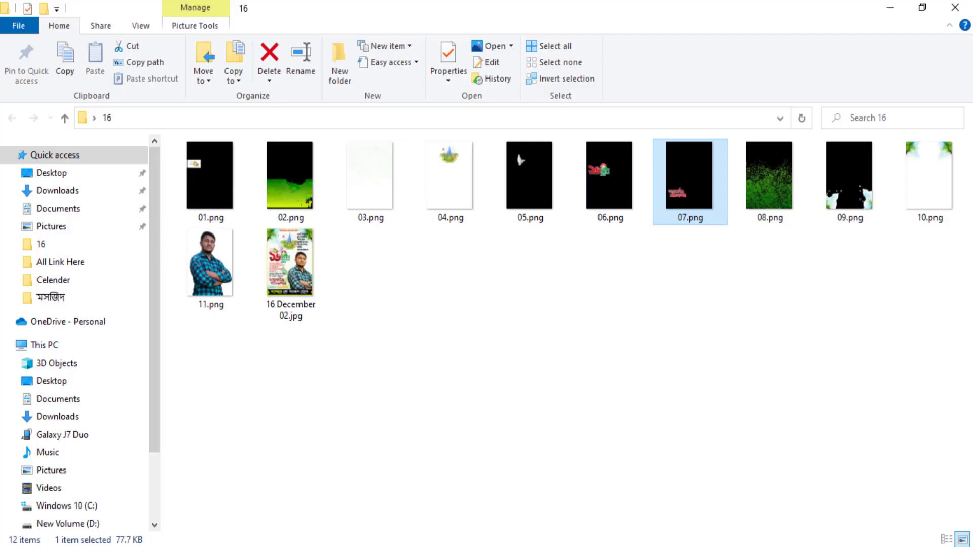
- Preview 08.png, then drag it from Explorer toward the poster document
double_click(768, 181)
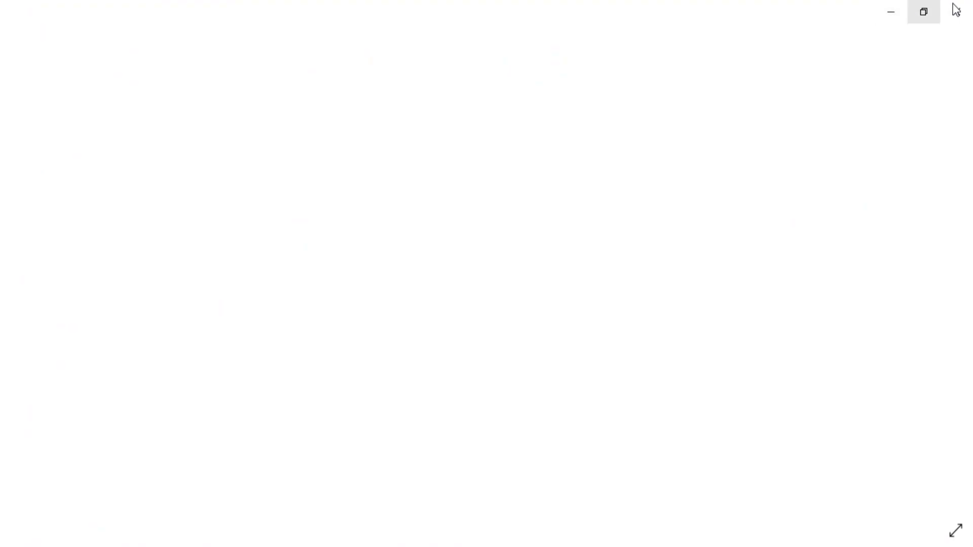
click(955, 10)
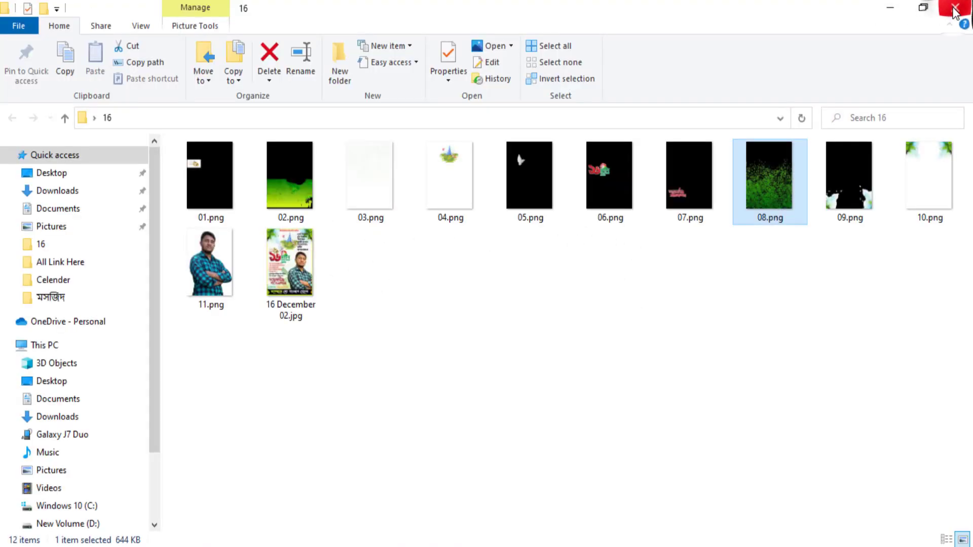
mouse_move(774, 174)
mouse_down()
mouse_move(652, 314)
mouse_move(238, 504)
mouse_up()
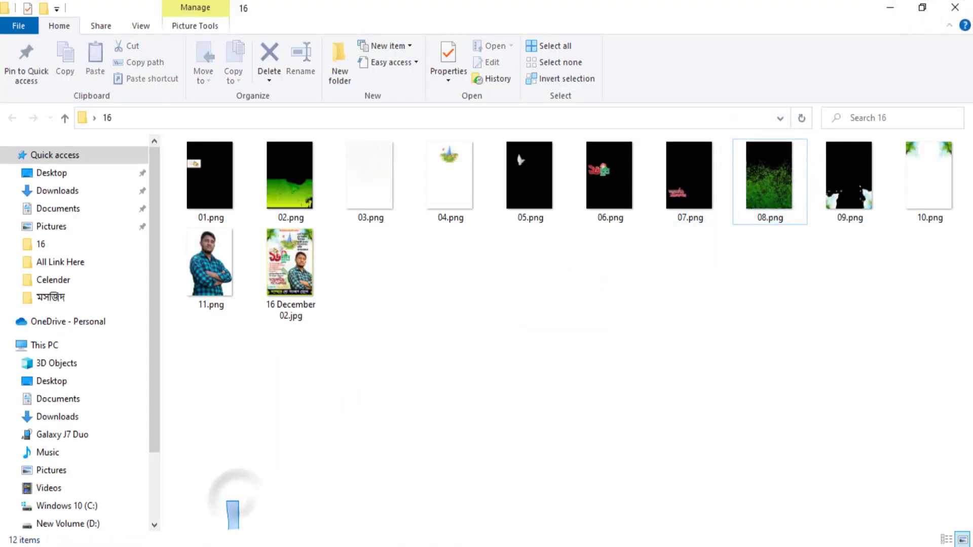
drag(776, 190, 218, 545)
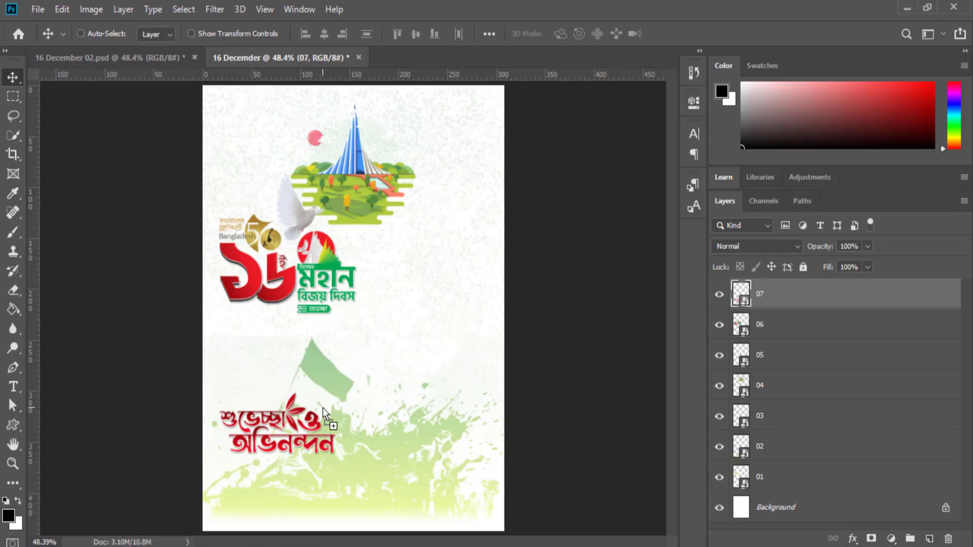
- Place the green splatter 08.png and leafy 09.png onto the poster canvas
drag(323, 408, 323, 408)
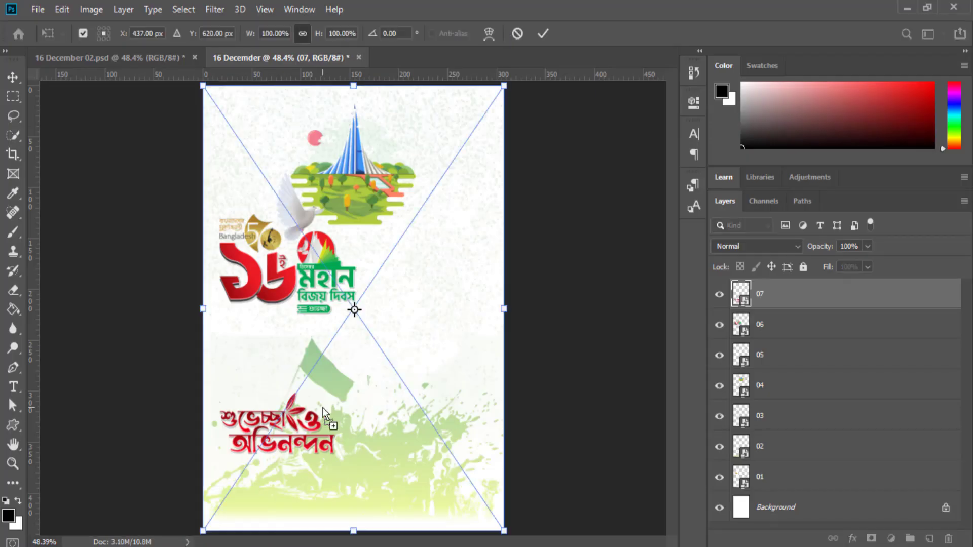
click(550, 29)
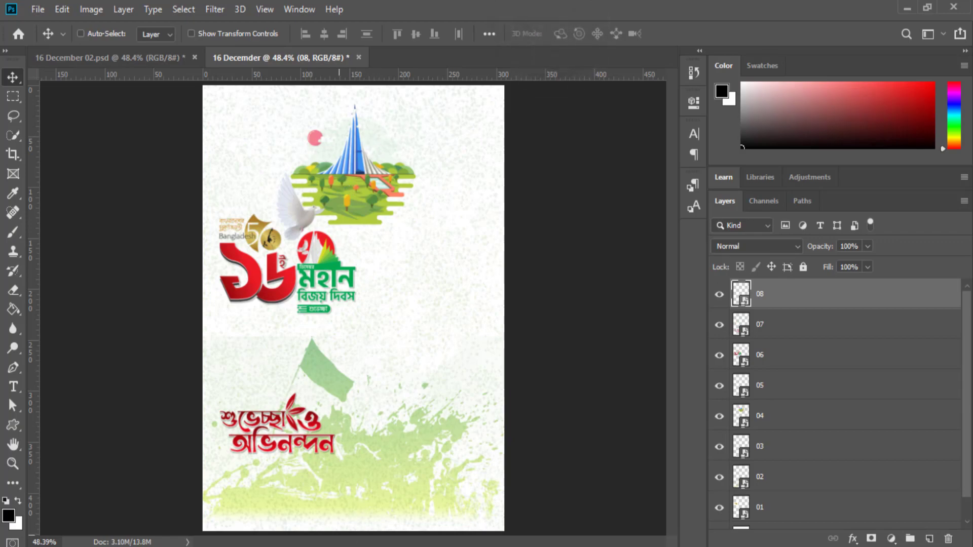
key(alt+Tab)
click(841, 181)
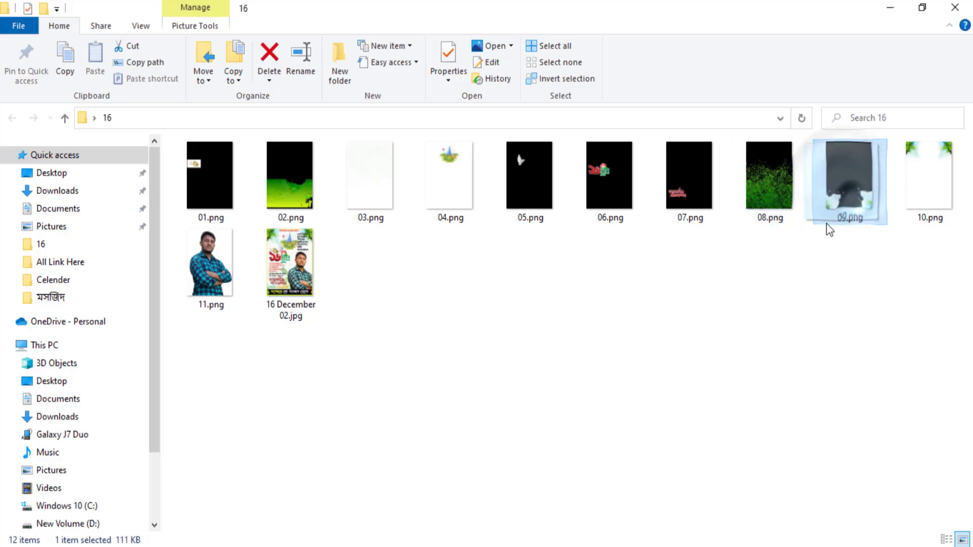
mouse_move(852, 206)
mouse_down()
mouse_move(221, 545)
mouse_move(312, 425)
mouse_up()
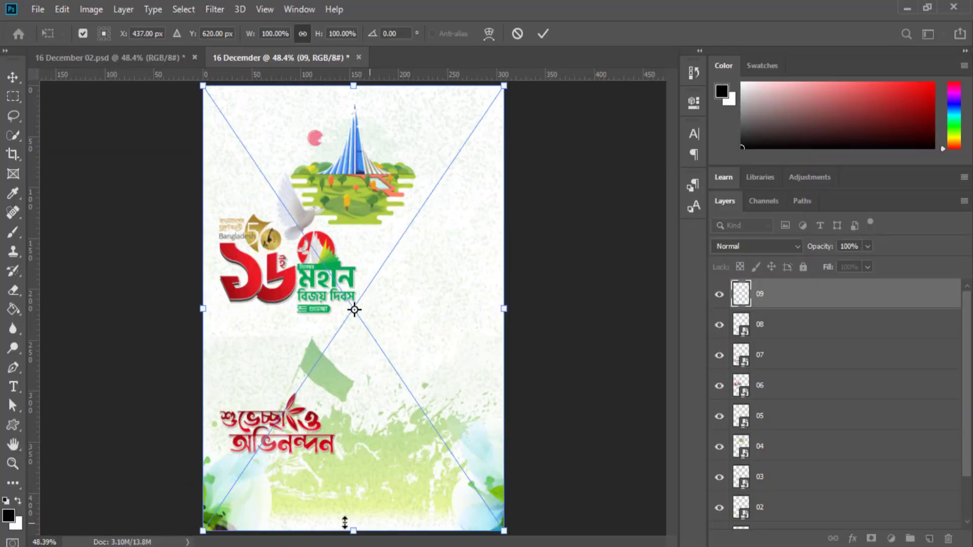
click(543, 33)
- Place 10.png on the poster and compare it against the 16 December 02.psd reference
key(alt+Tab)
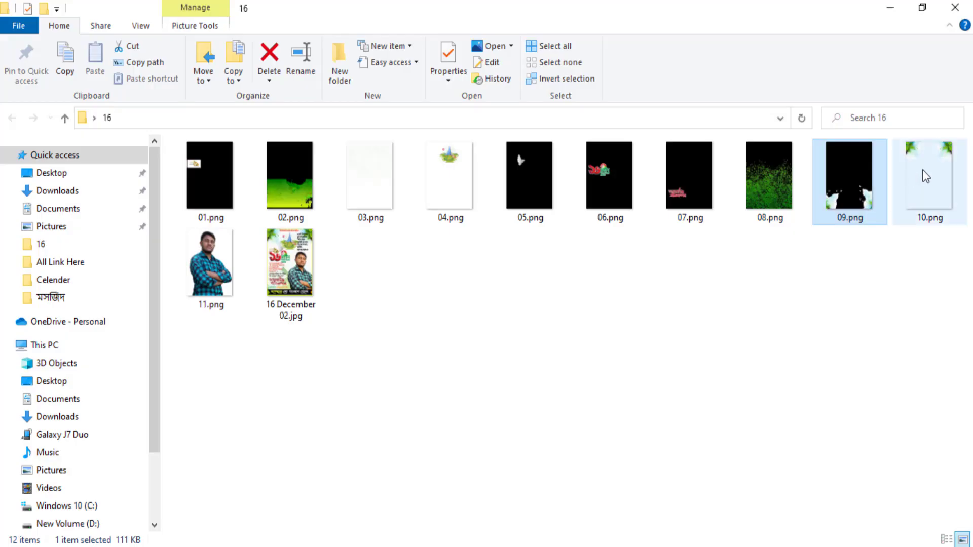
mouse_move(922, 170)
mouse_down()
mouse_move(766, 314)
mouse_move(320, 458)
mouse_move(349, 430)
mouse_up()
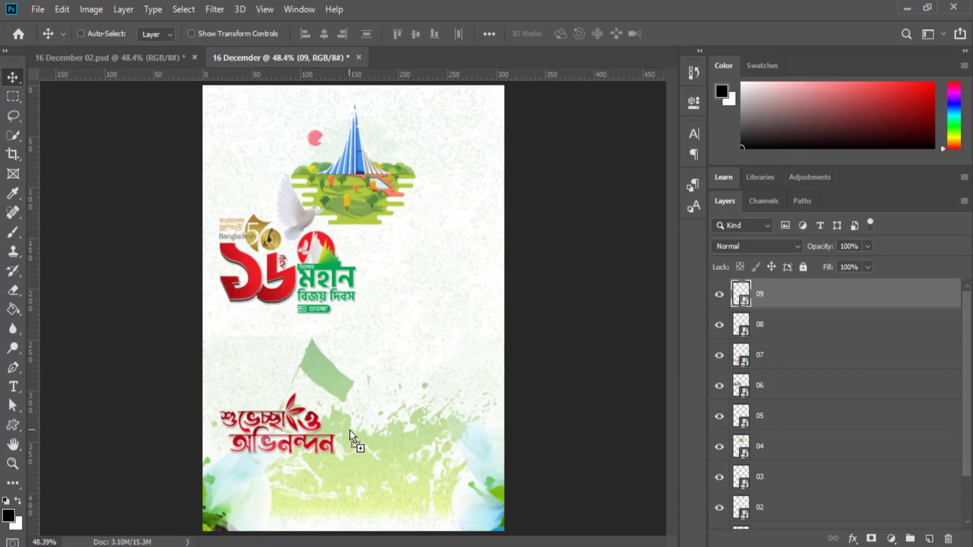
click(542, 33)
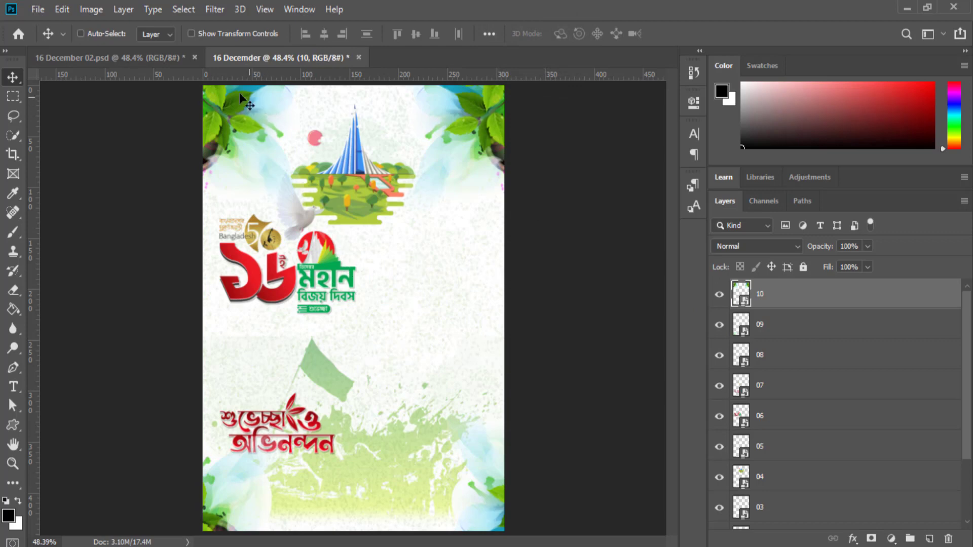
click(148, 54)
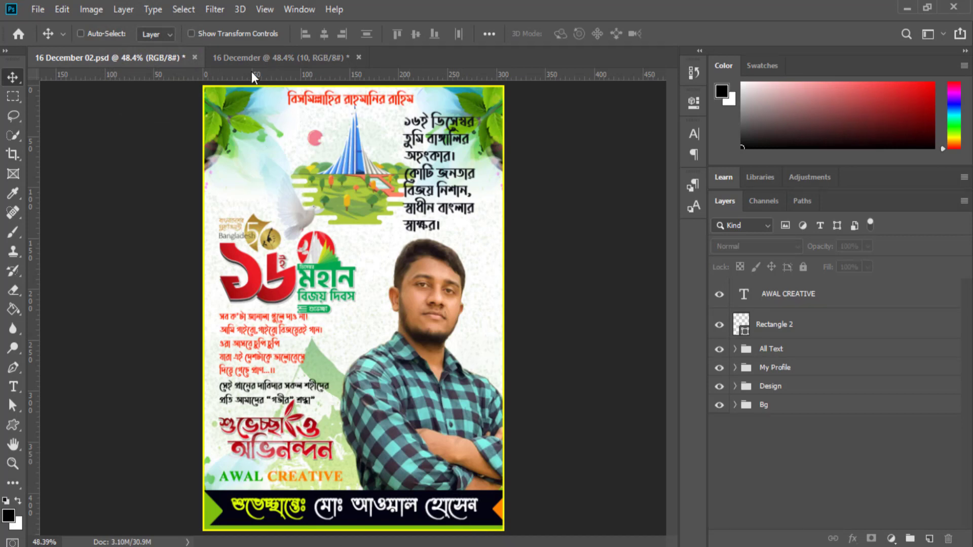
click(241, 58)
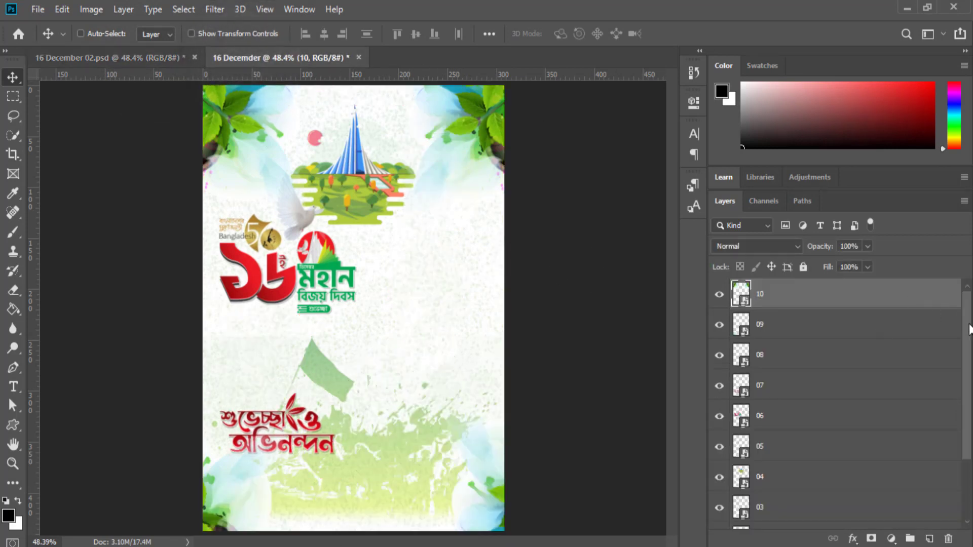
- Unlock the Background layer in the Layers panel
scroll(965, 324, down, 3)
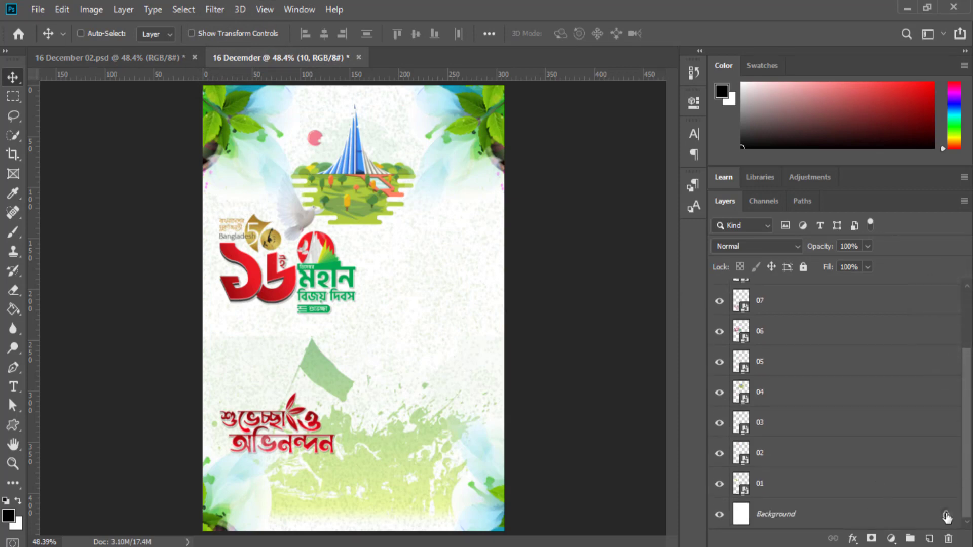
click(945, 516)
double_click(841, 514)
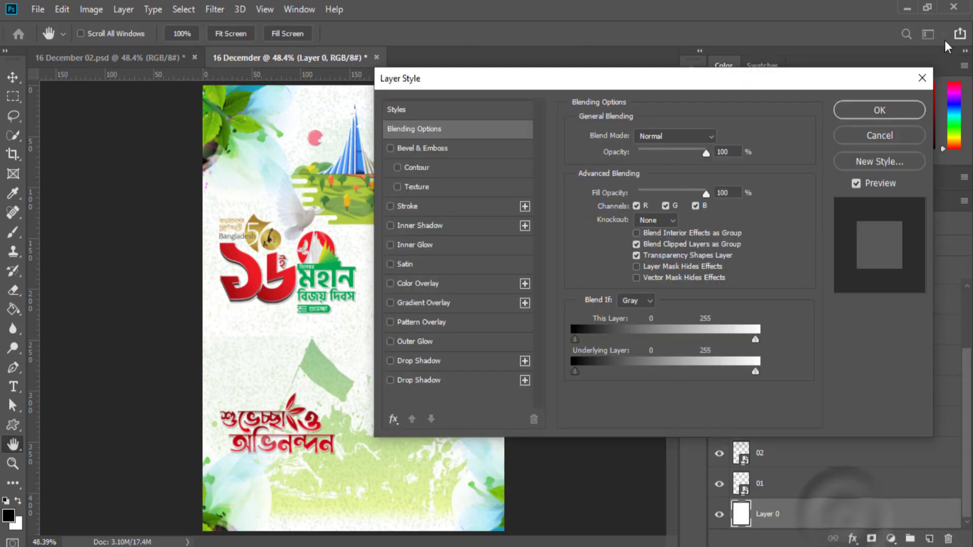
click(922, 78)
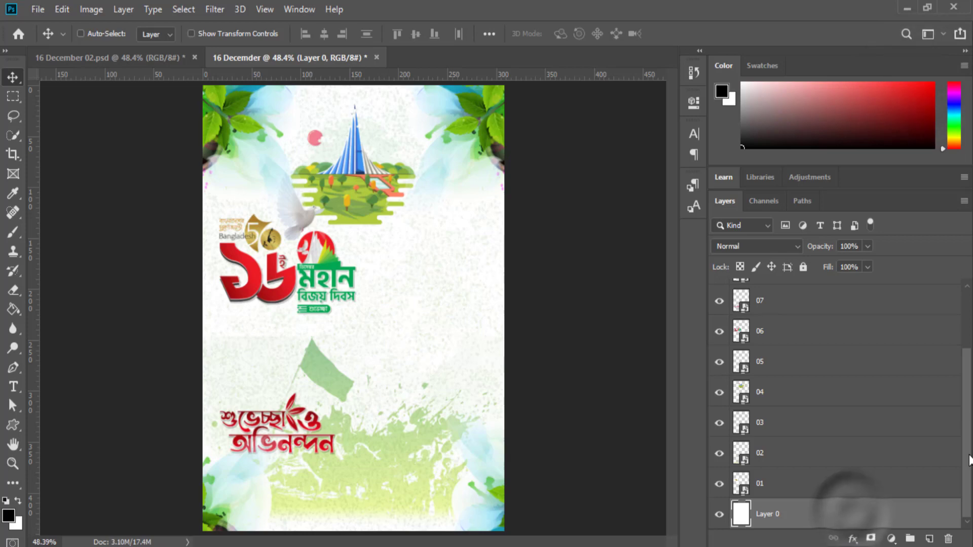
- Select all layers, group them with Ctrl+G, and name the group Bg
drag(967, 459, 967, 400)
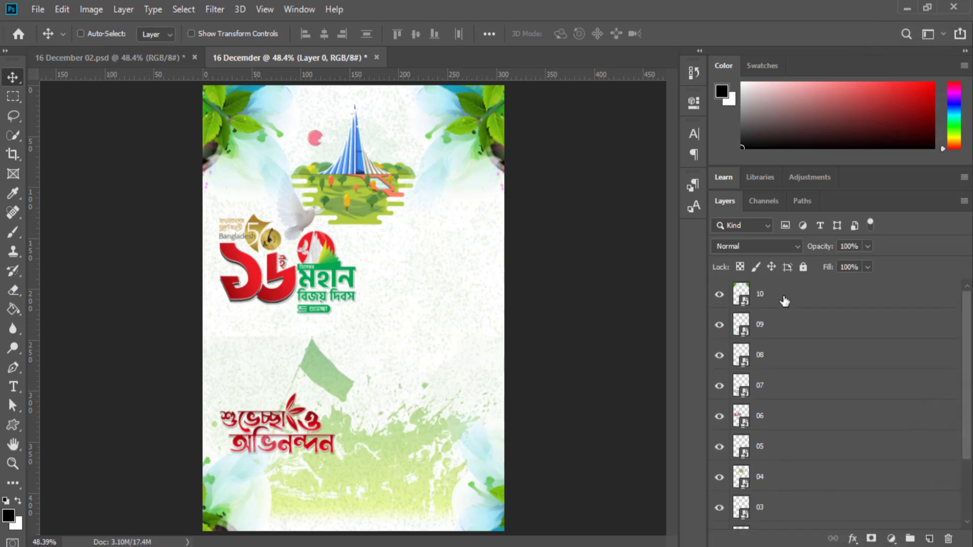
shift+click(784, 299)
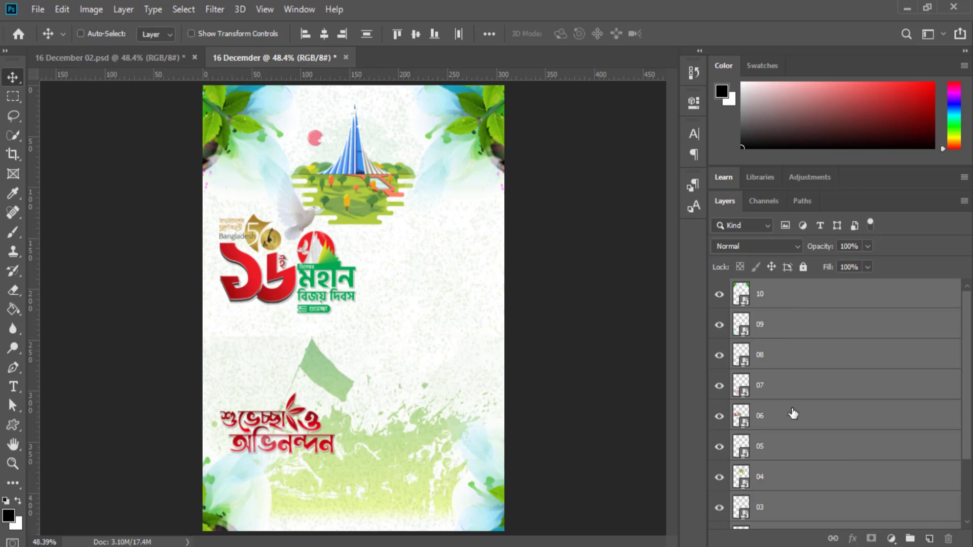
key(ctrl+g)
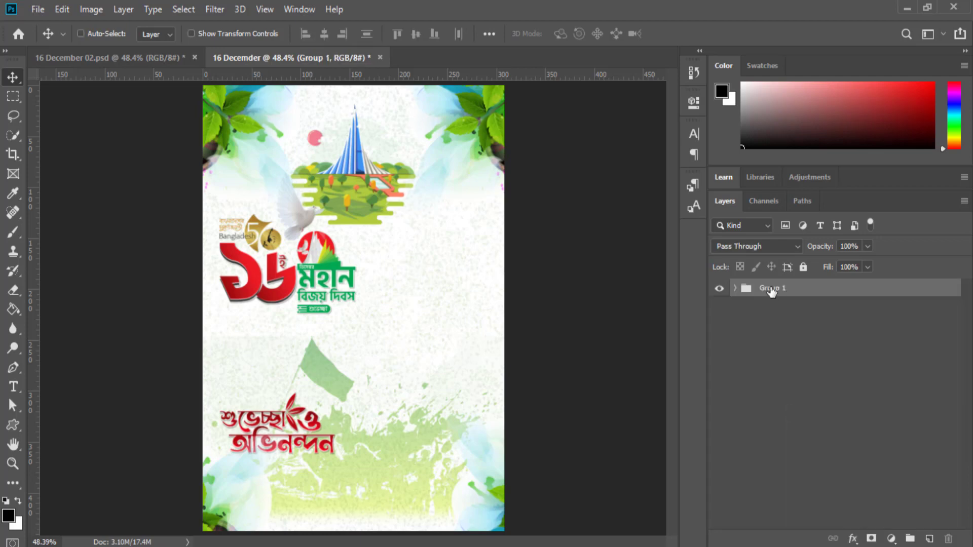
double_click(769, 289)
text(Bg)
key(Return)
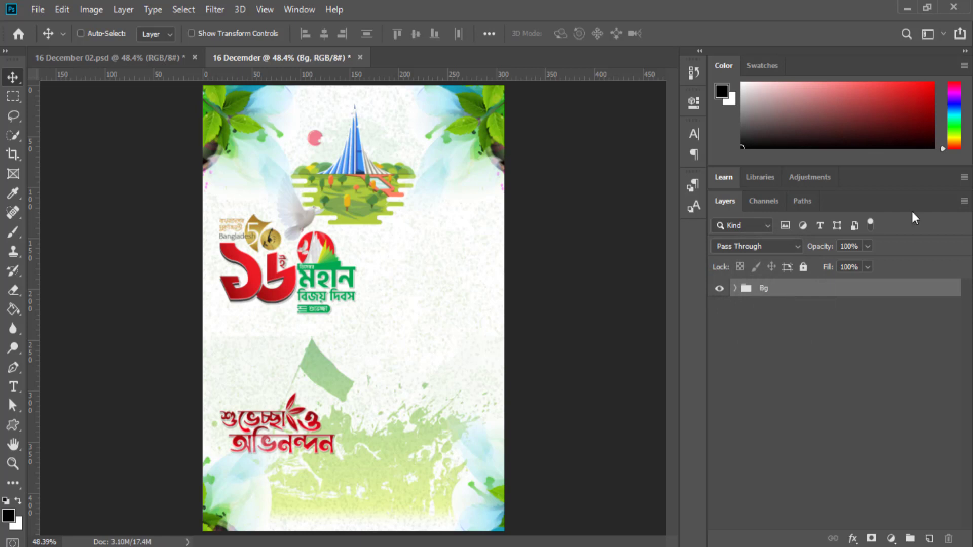
click(798, 394)
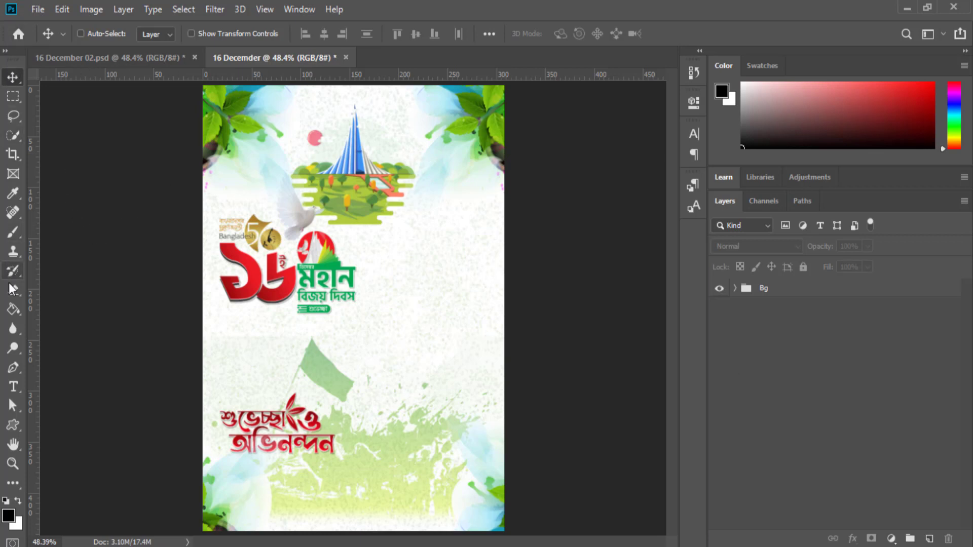
- Add a text layer reading বিসমিল্লাহির রাহমানির রাহিম, typed phonetically as 'bismillahir rahmanir rahim'
click(14, 385)
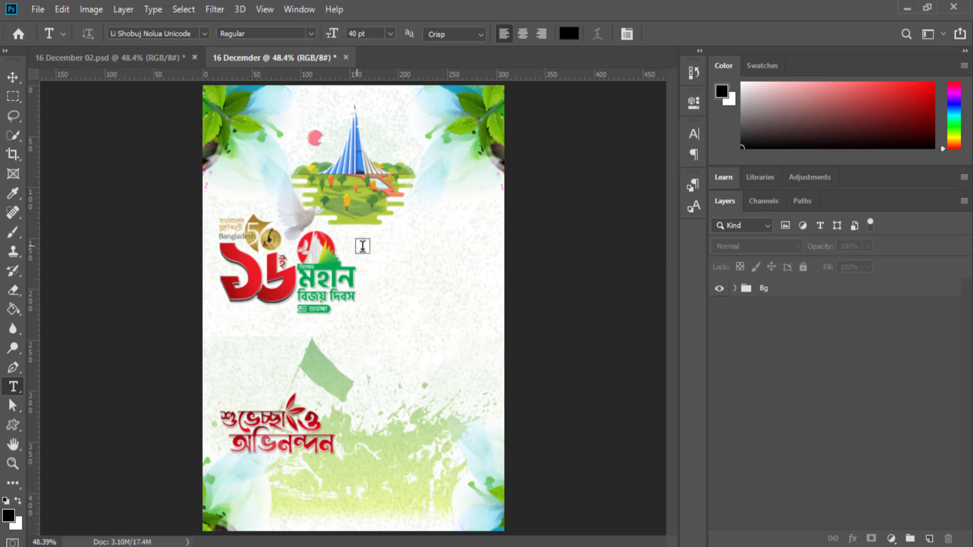
click(362, 246)
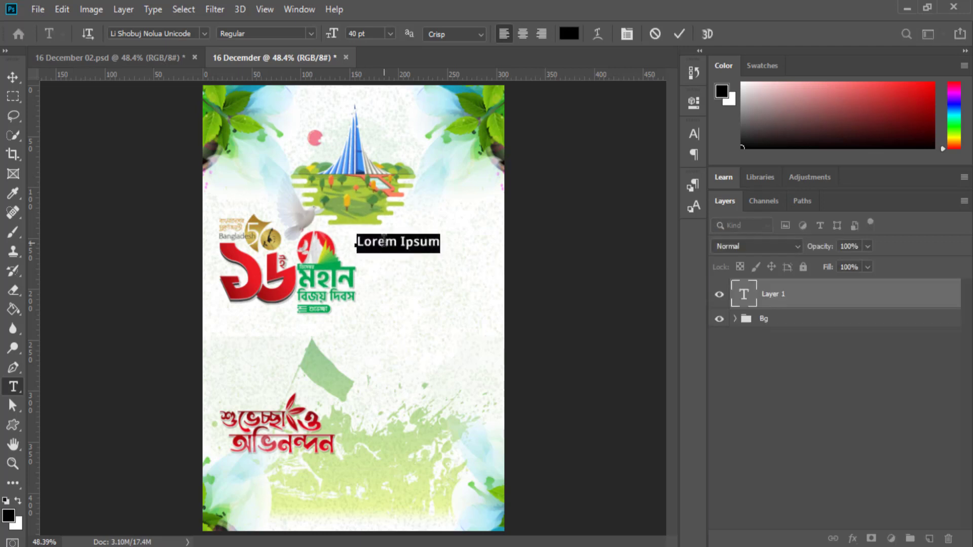
text(bism)
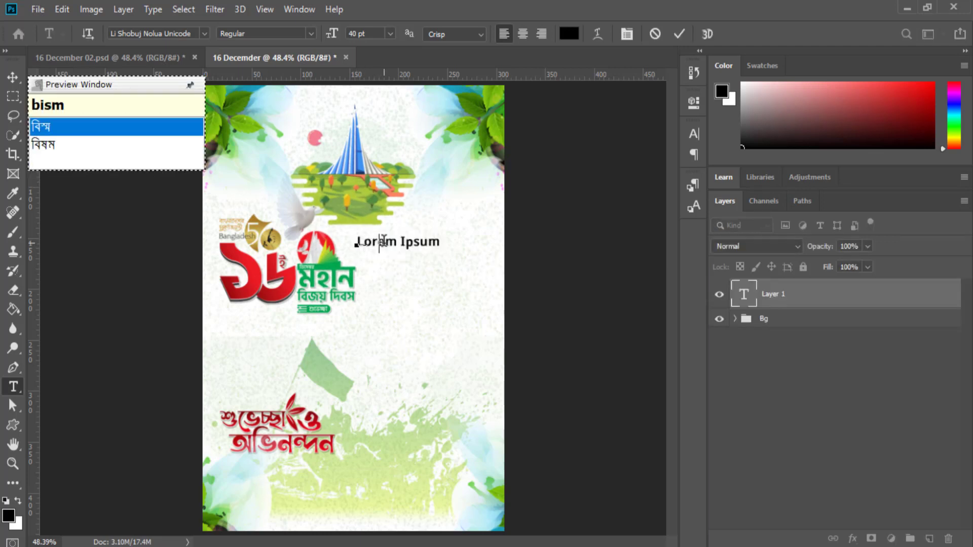
text(ill)
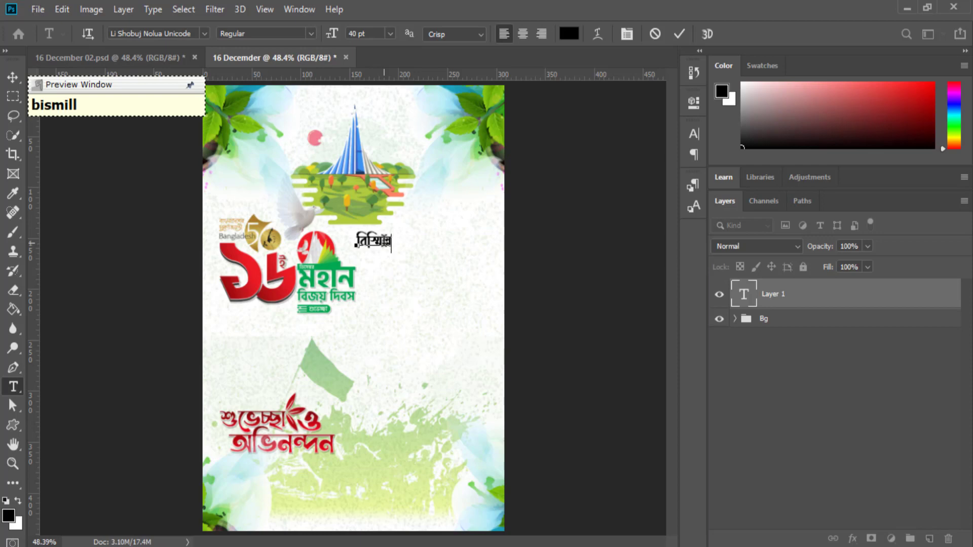
text(ah)
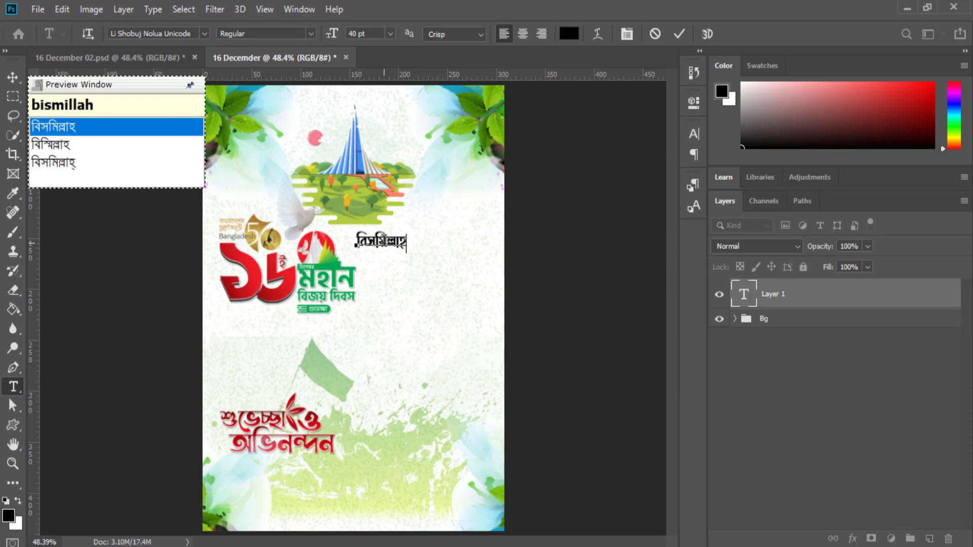
text(ir)
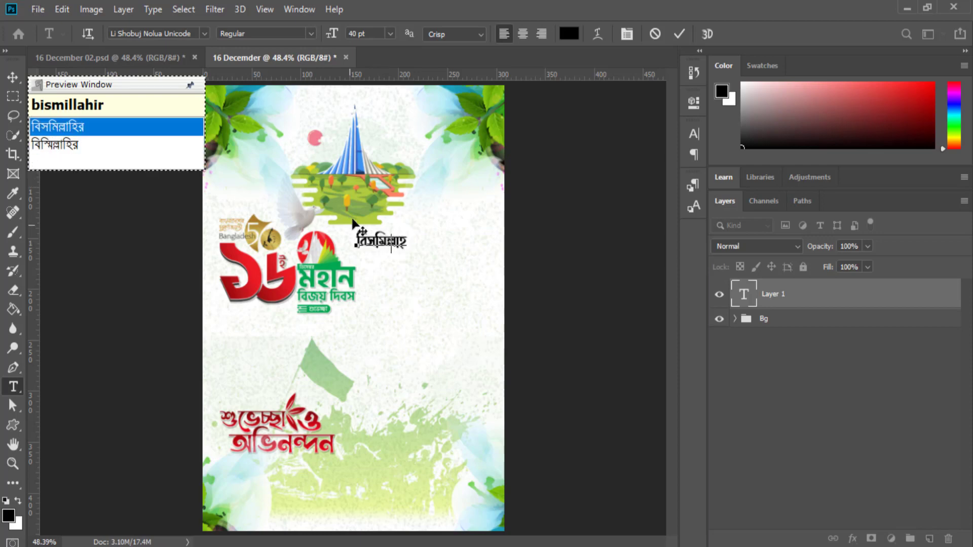
key(space)
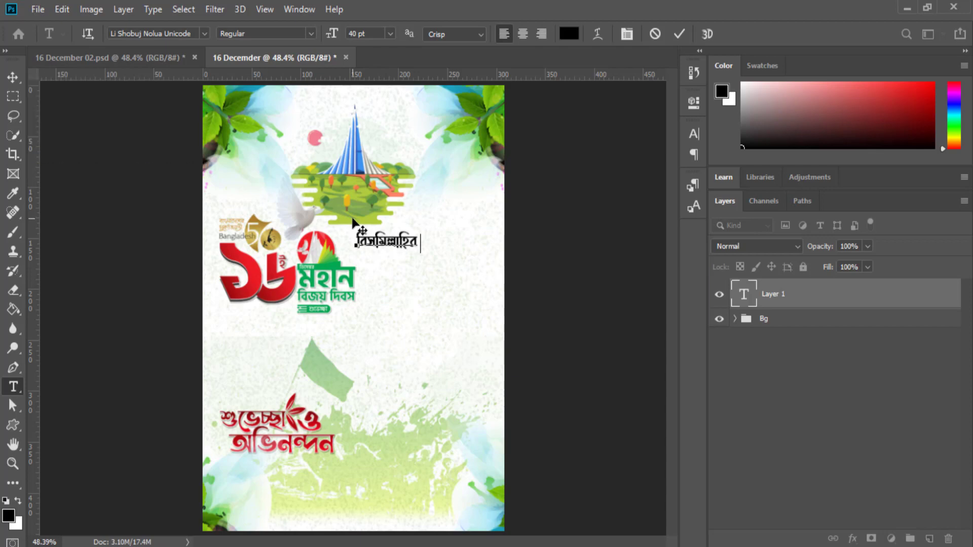
text(ra)
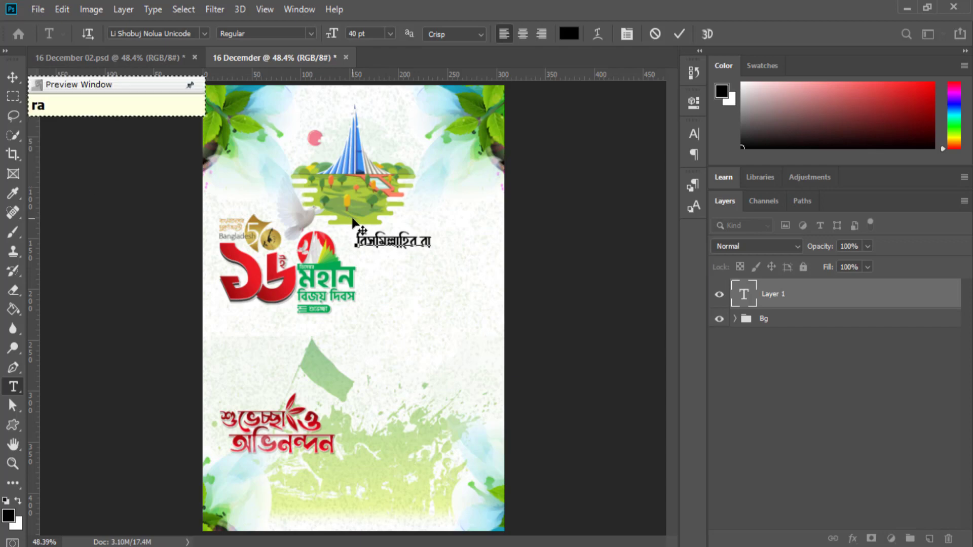
text(hman)
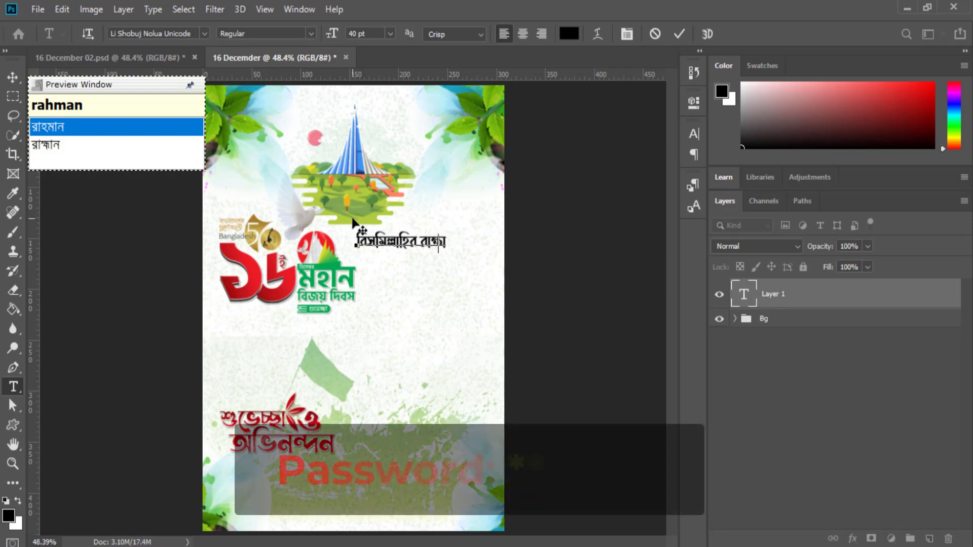
text(ir)
key(space)
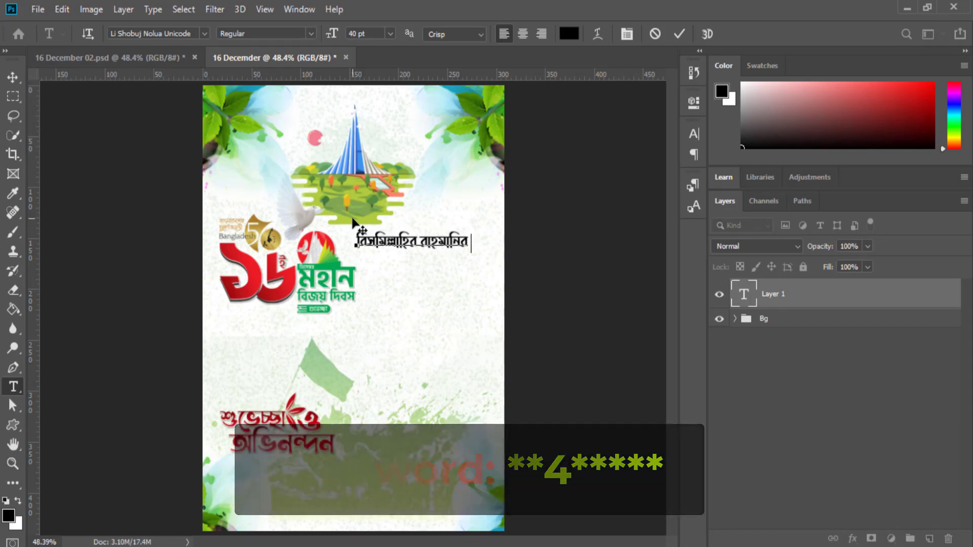
text(rah)
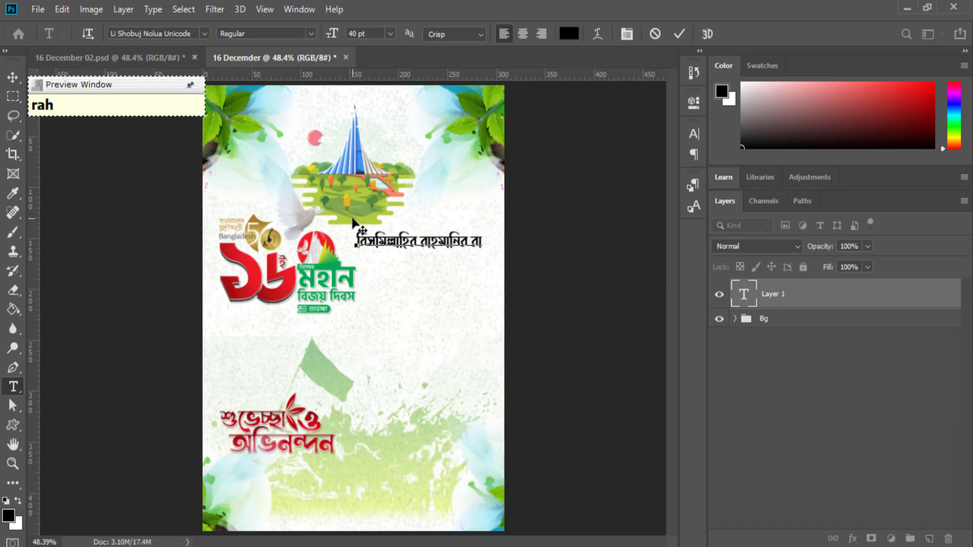
text(im)
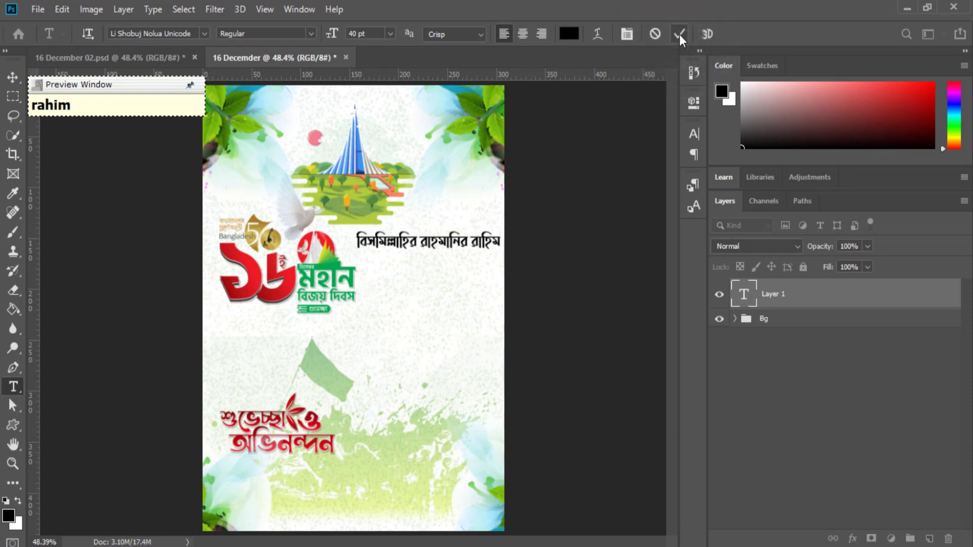
click(679, 35)
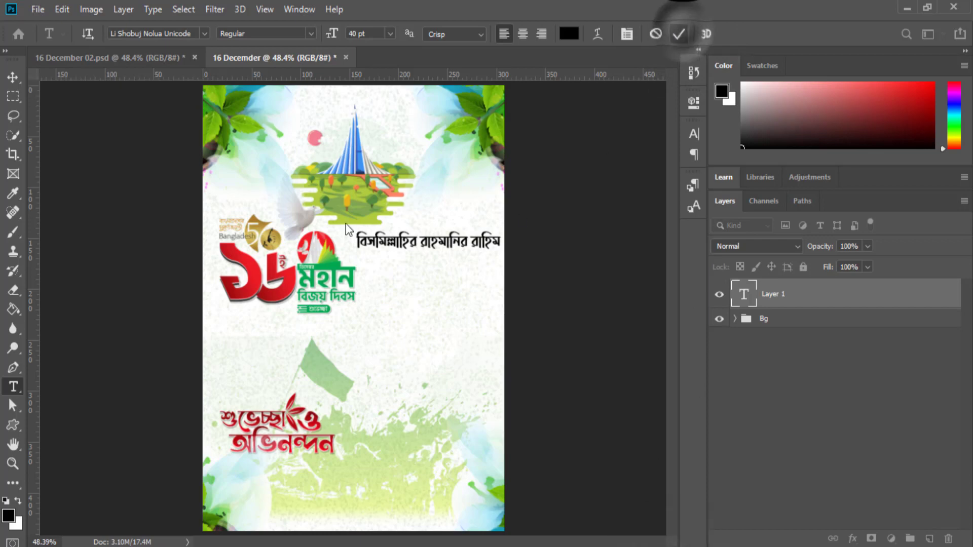
- Move the Bismillah text line to the top of the poster, above the monument
click(11, 75)
drag(437, 232, 361, 152)
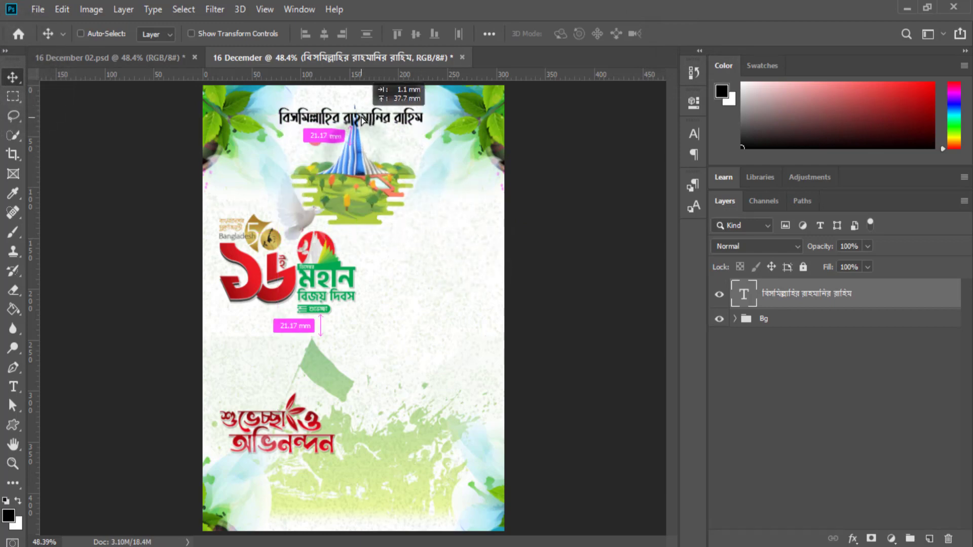
drag(361, 152, 362, 104)
key(Up)
key(Up)
key(Up)
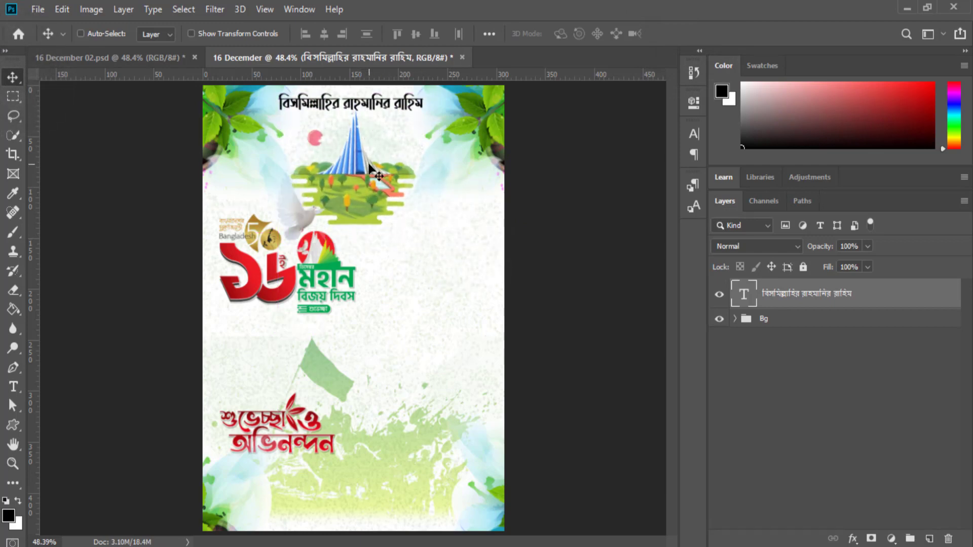
key(Up)
key(Up)
key(Up)
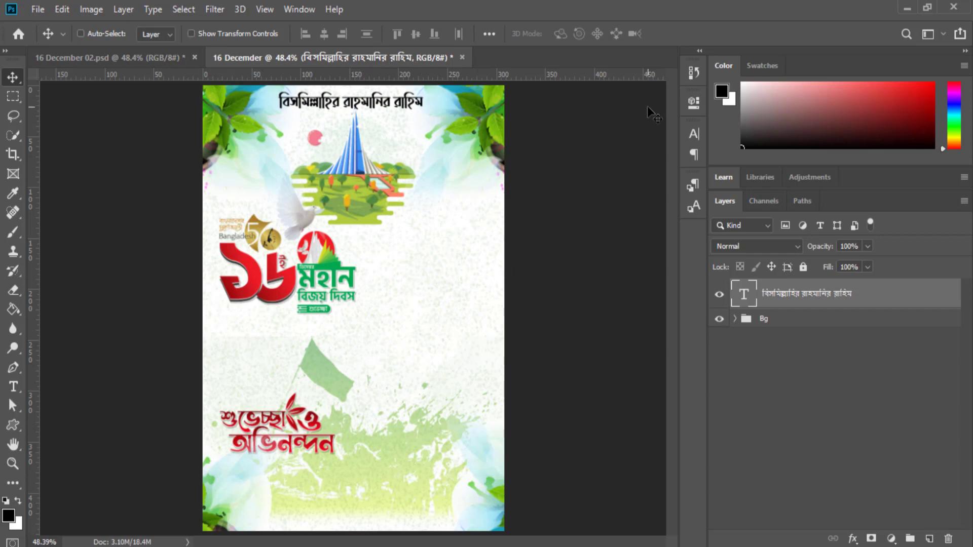
- Set the Bismillah text to 35 pt and colour it red ea1c24
click(694, 134)
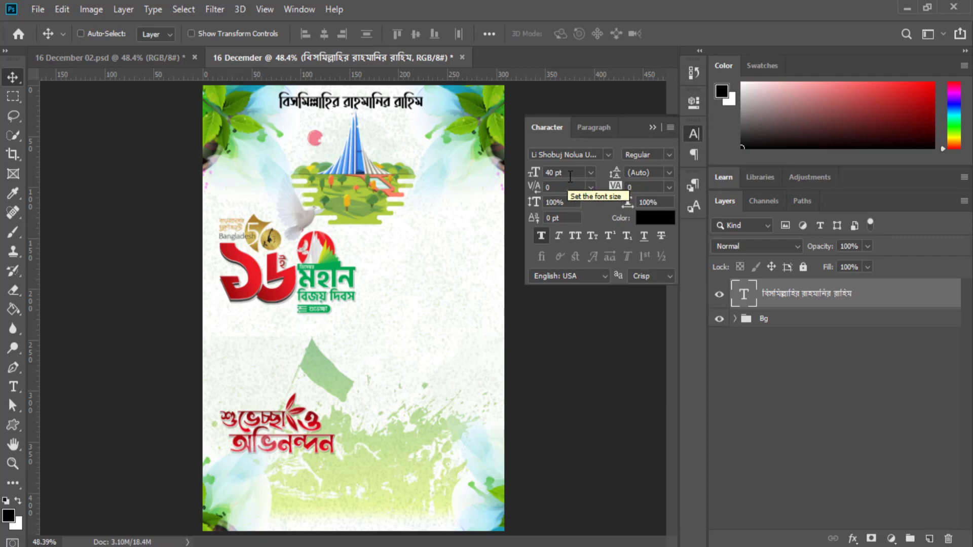
drag(575, 175, 518, 172)
text(35)
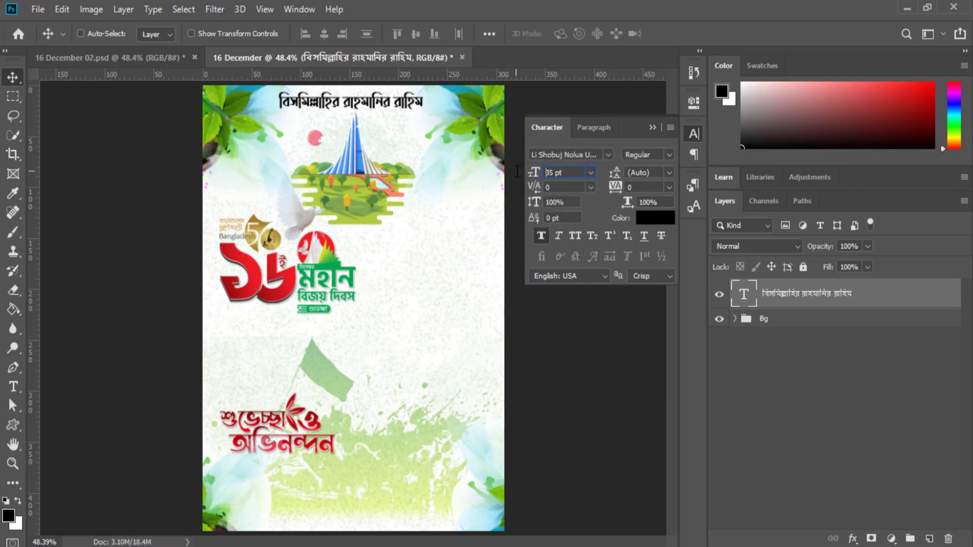
key(Return)
click(646, 217)
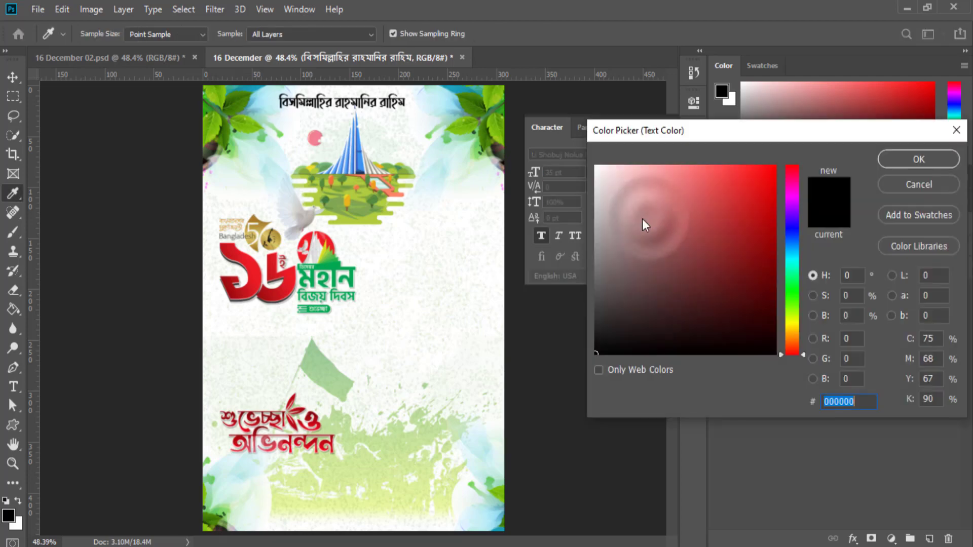
click(248, 261)
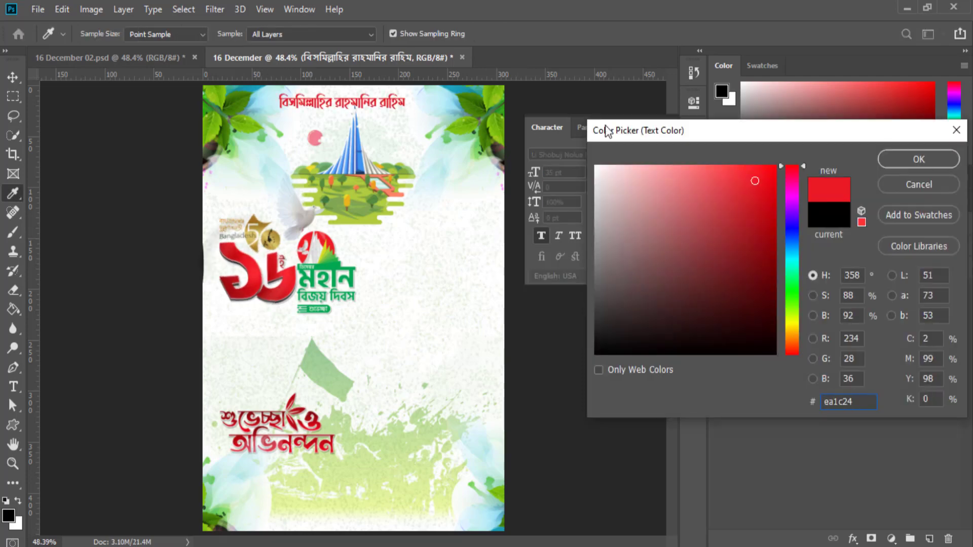
click(888, 158)
click(647, 128)
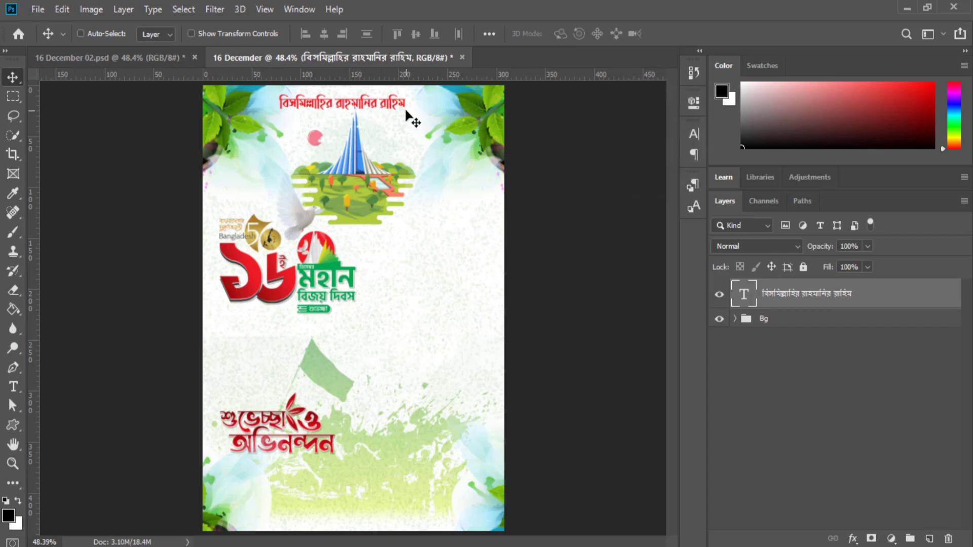
- Centre the red heading horizontally on the canvas, then deselect
key(Right)
key(Right)
key(Right)
key(Up)
key(Up)
key(Up)
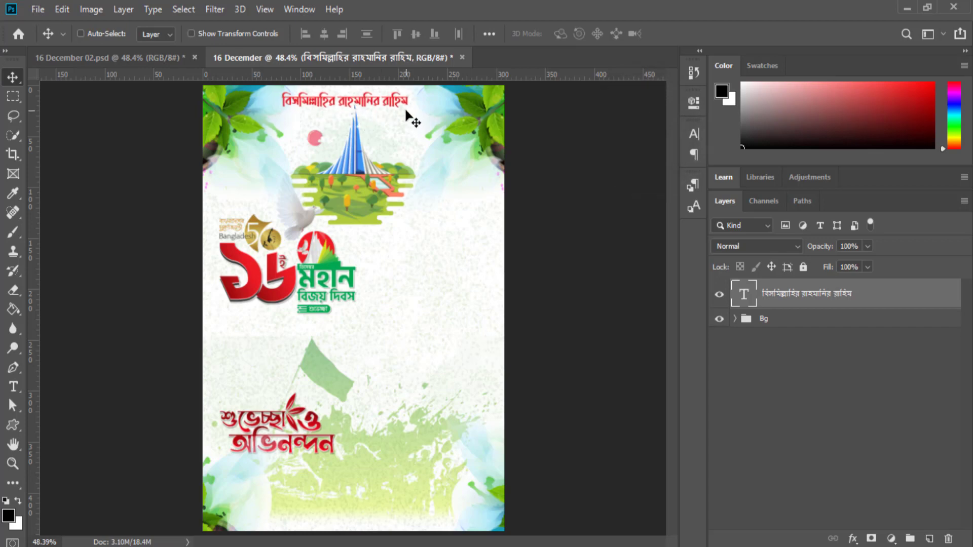
key(Up)
key(Up)
key(Up)
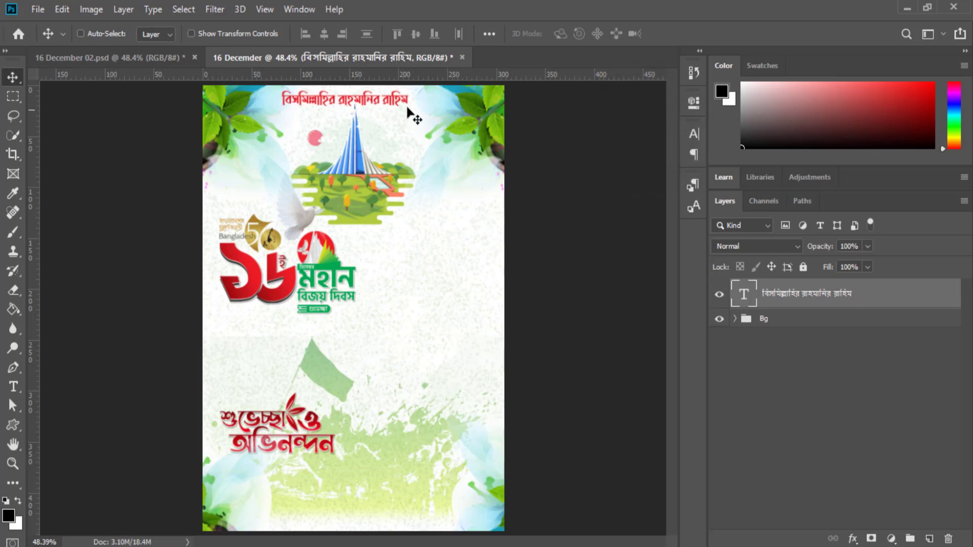
key(ctrl)
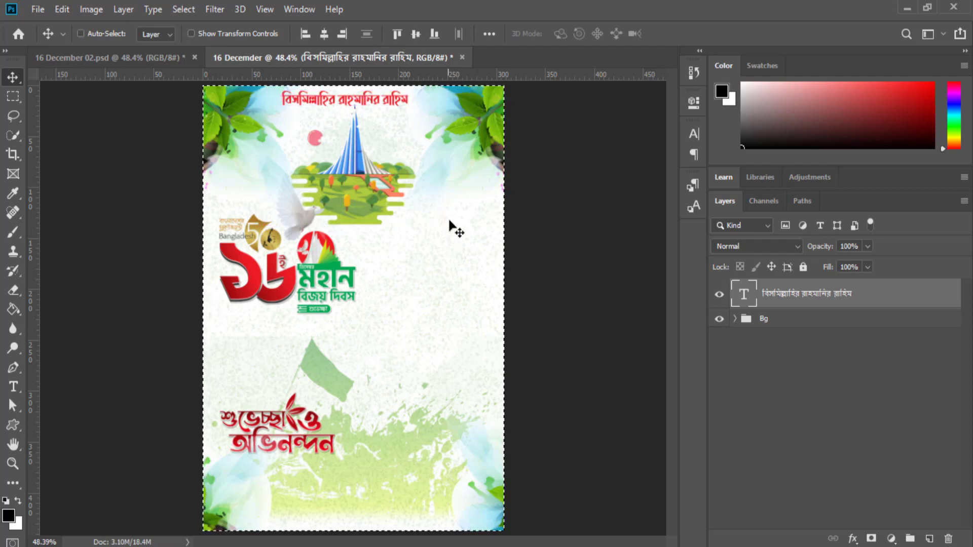
key(ctrl+a)
click(324, 35)
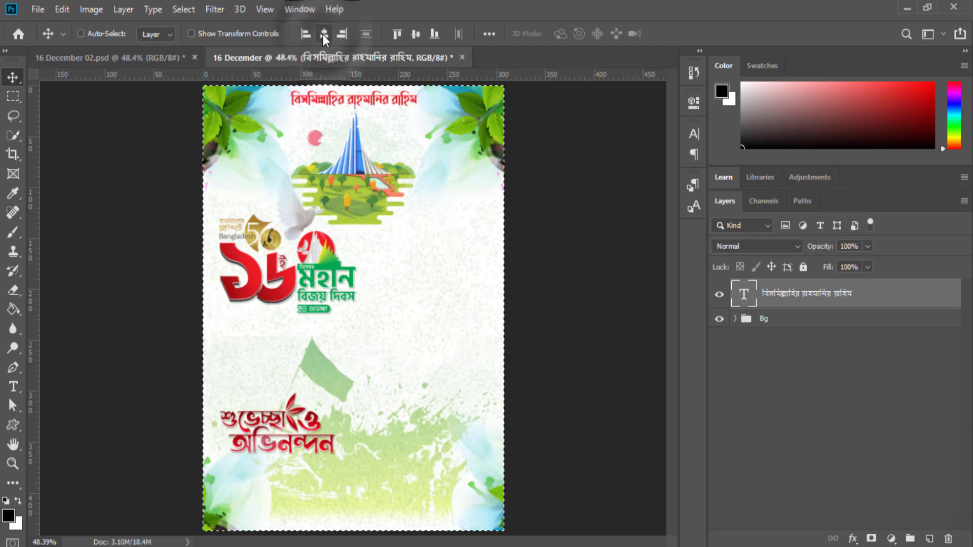
key(ctrl)
key(ctrl+d)
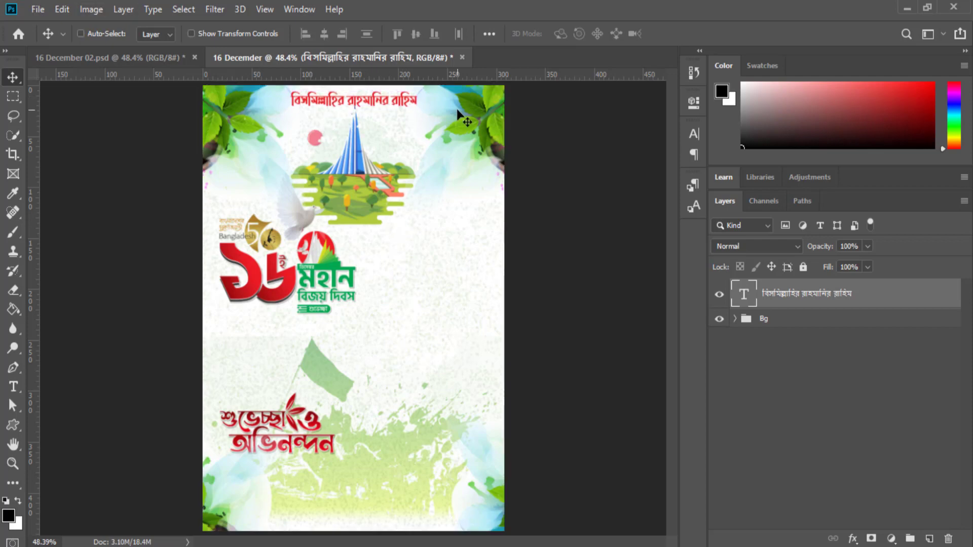
click(139, 58)
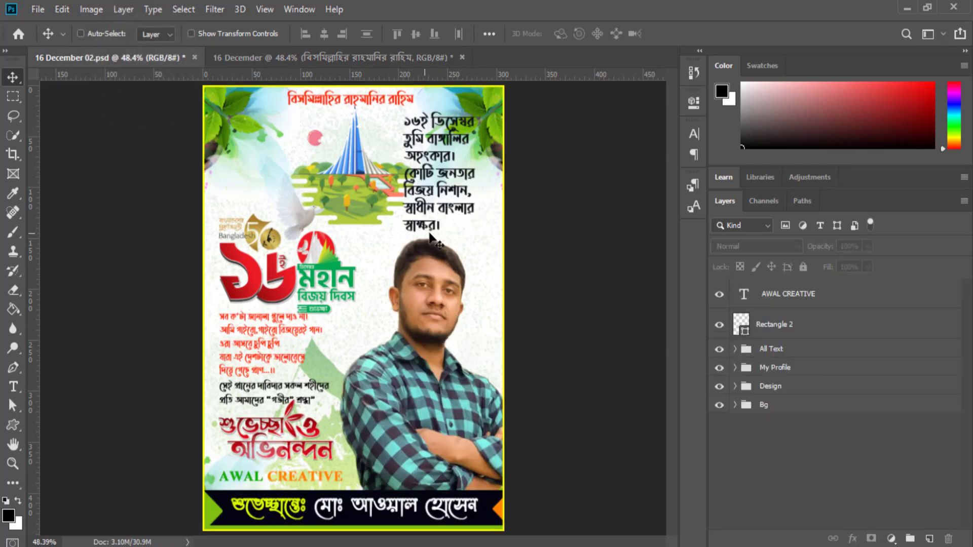
click(248, 61)
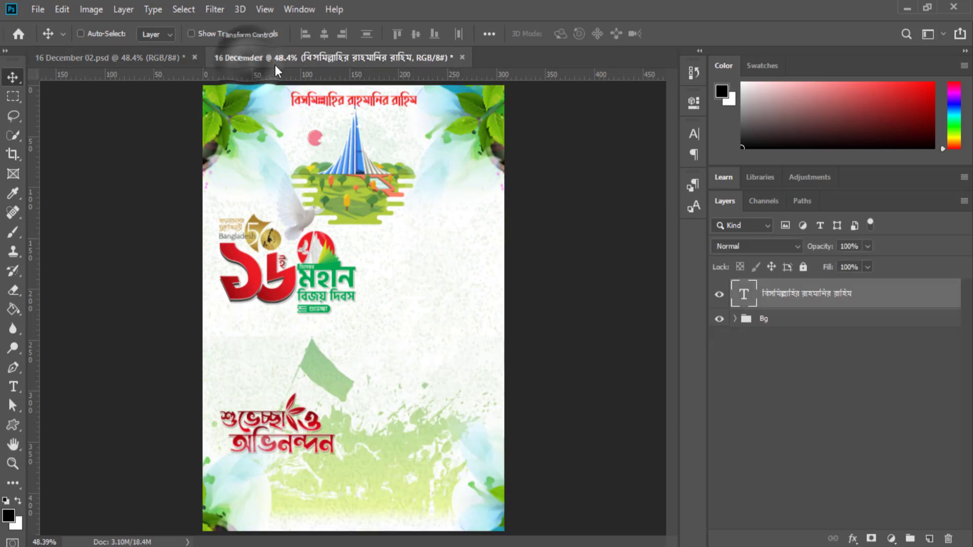
click(115, 62)
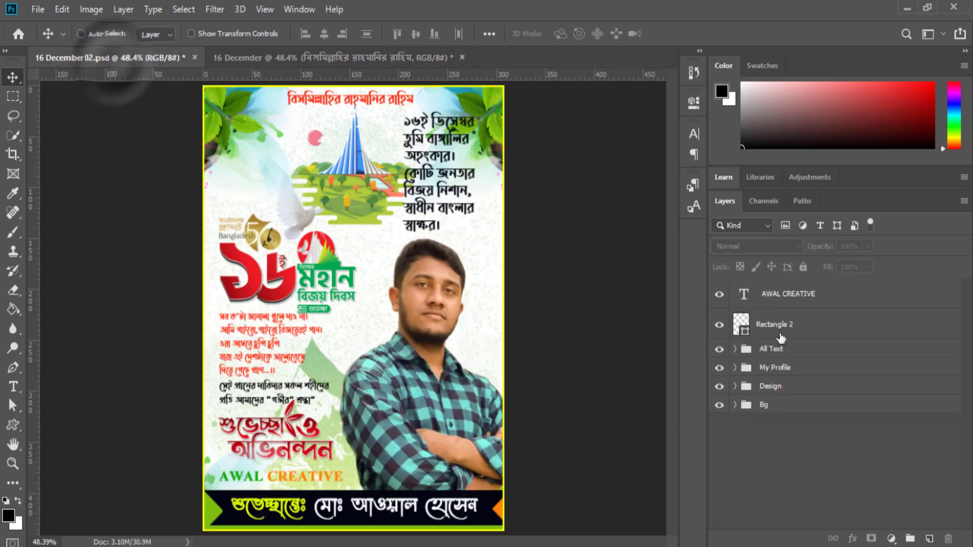
click(305, 56)
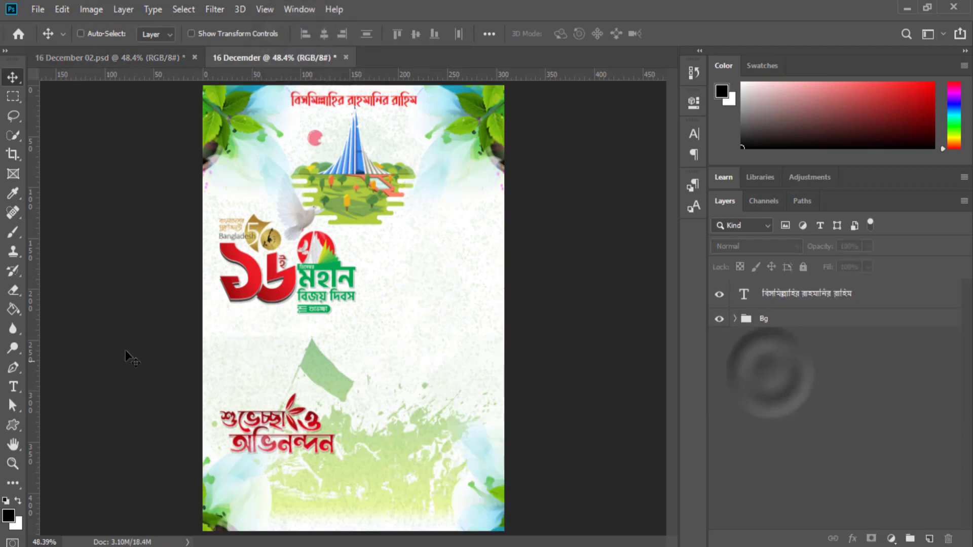
- Duplicate the red Bangla heading layer and move the copy below the monument
mouse_move(826, 297)
mouse_down()
mouse_move(879, 393)
mouse_move(929, 538)
mouse_up()
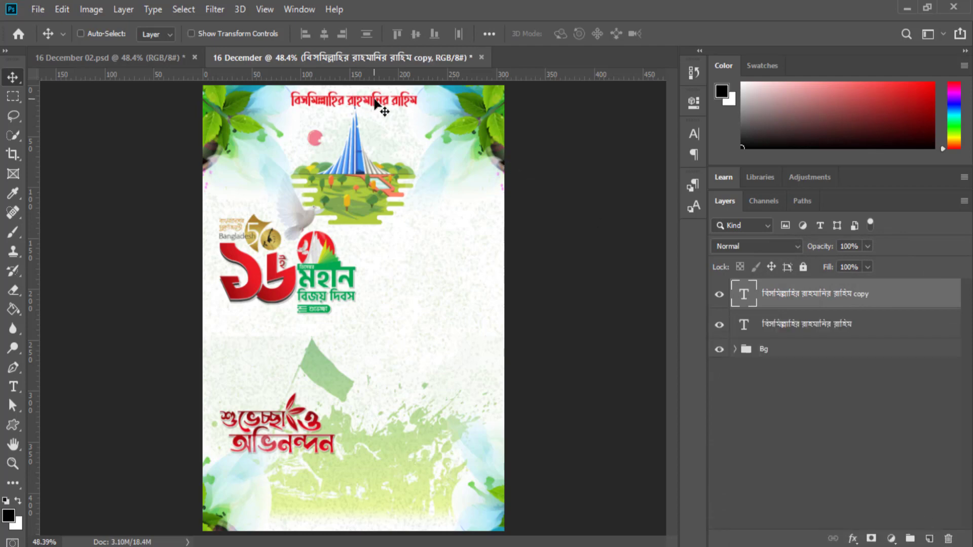
drag(375, 101, 409, 231)
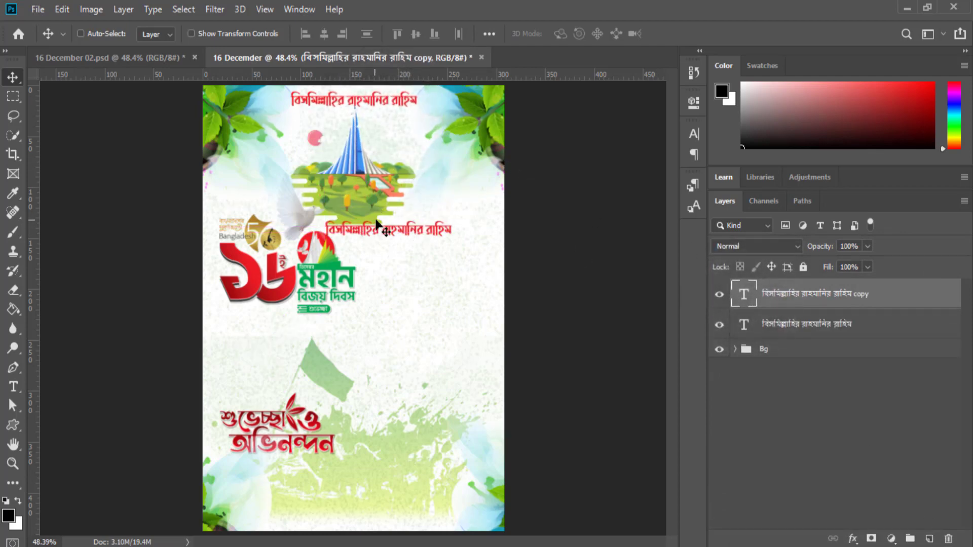
double_click(744, 295)
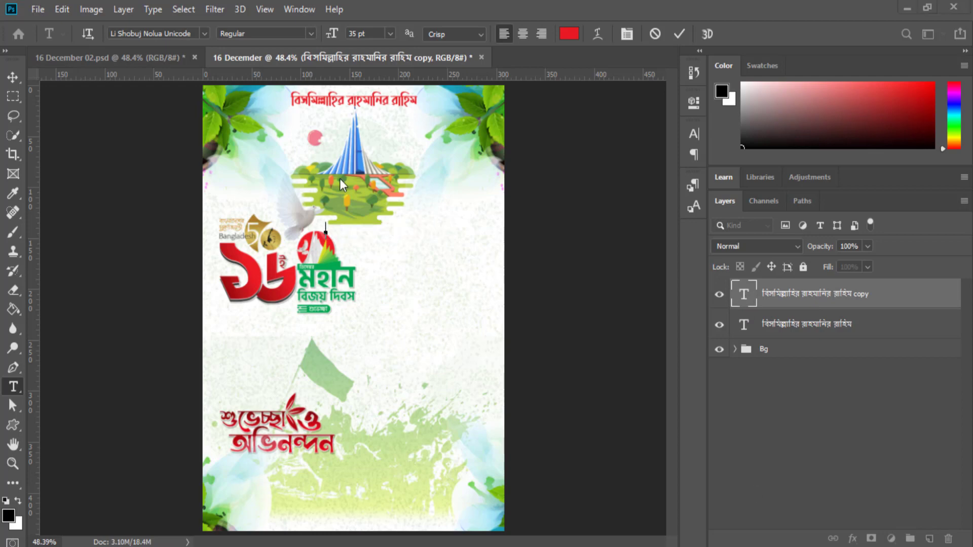
- Replace the copy with the verse ১৬ই ডিসেম্বর … স্বাধীন বাংলার স্বাক্ষর, one phrase per line
text(১৬ই ডিসেম্বর)
key(Return)
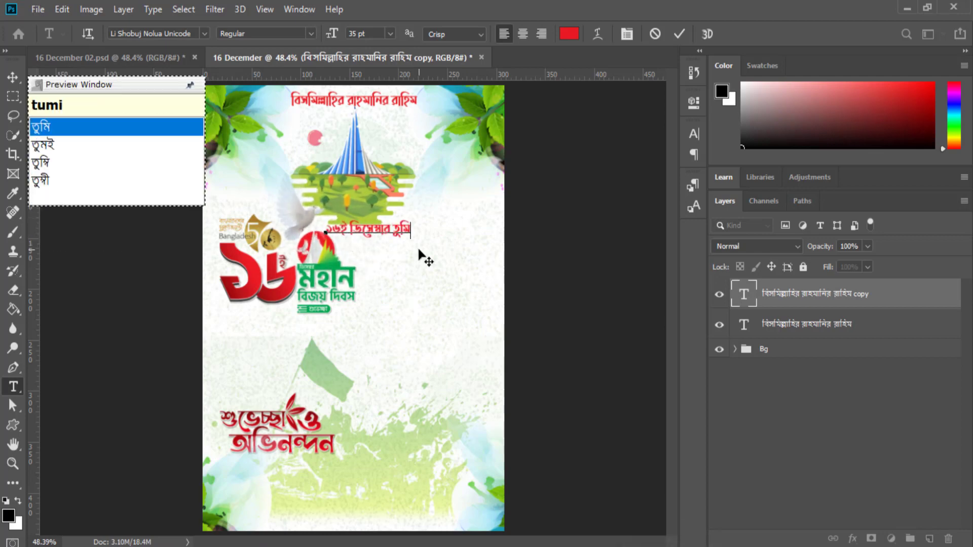
text(তুমি বাঙ্গালির)
key(Return)
text(অহংক)
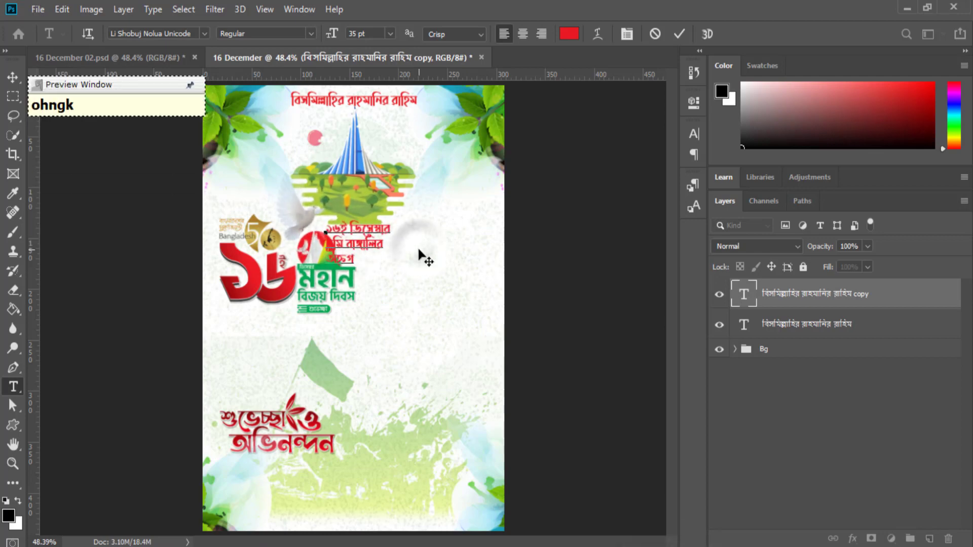
text(ার।)
key(Return)
text(কোটি )
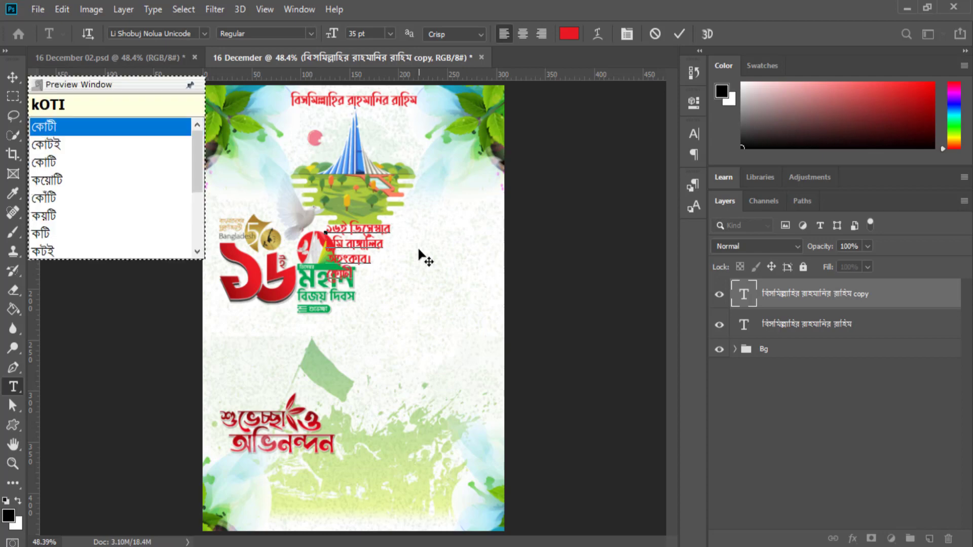
text(জনতার)
key(Return)
text(বিজয় নিশান)
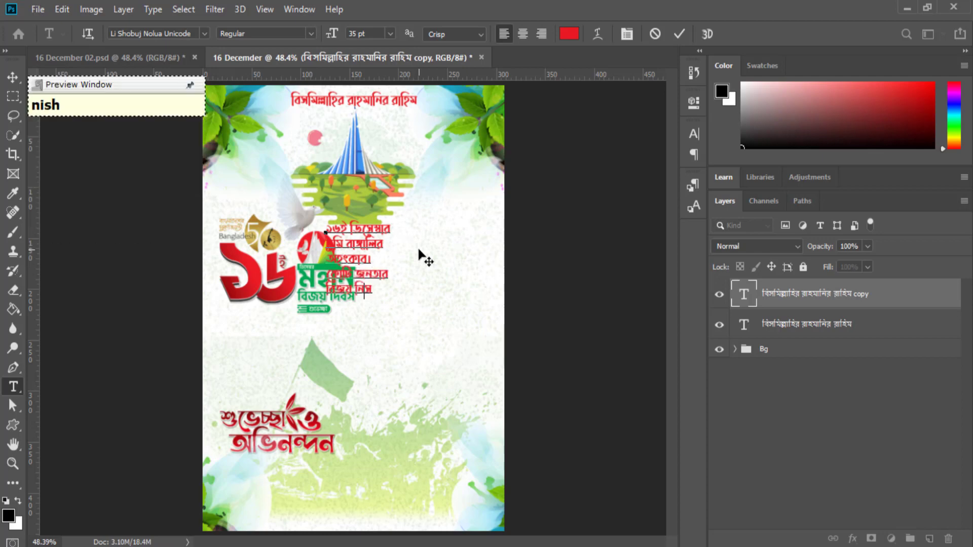
key(Return)
text(স্বাধীন বাংলার স্বা)
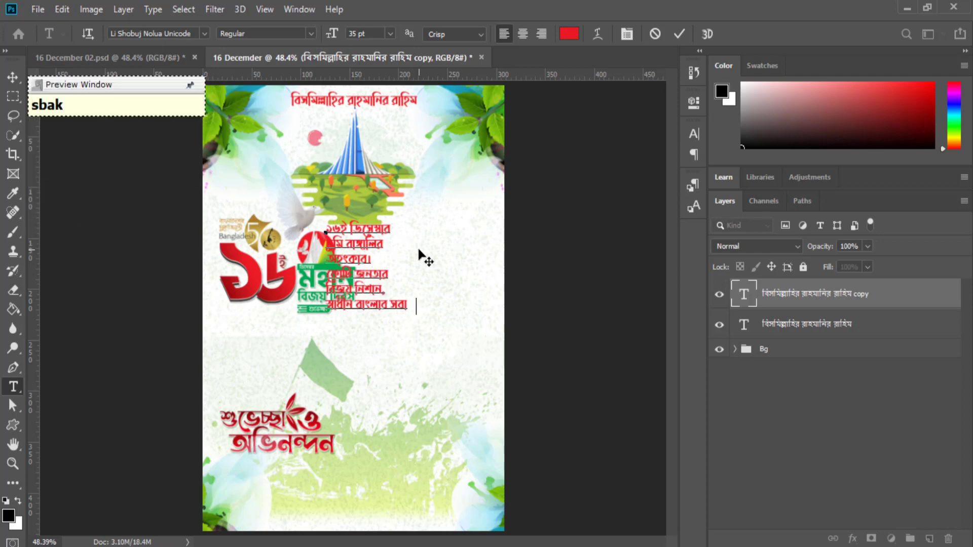
text(ক্ষর।)
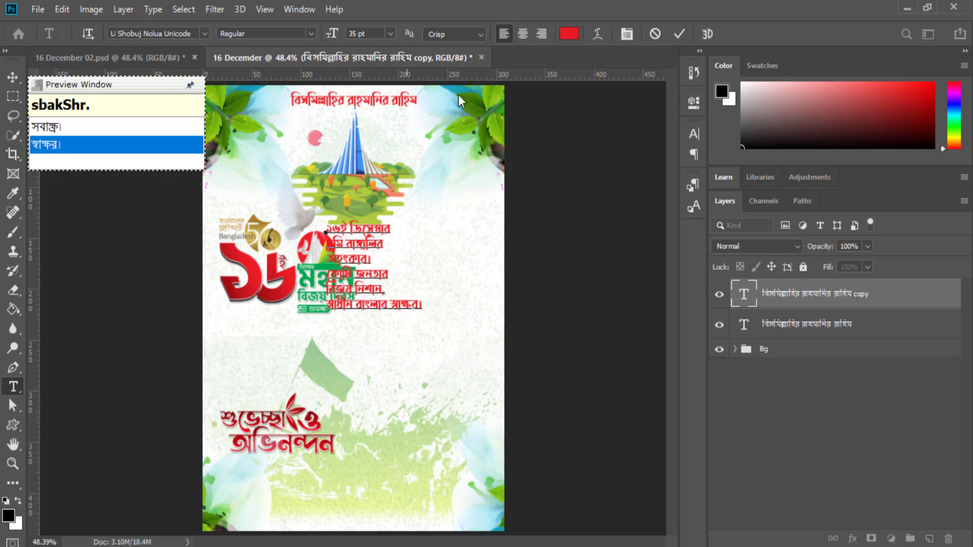
click(679, 34)
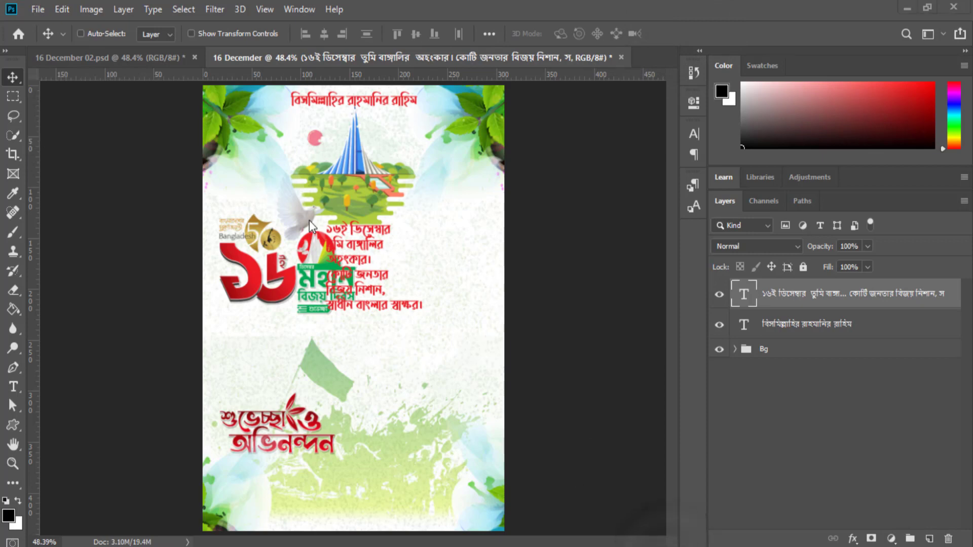
- Move the verse to the upper right and change its colour to near-black 010101
drag(358, 240, 427, 139)
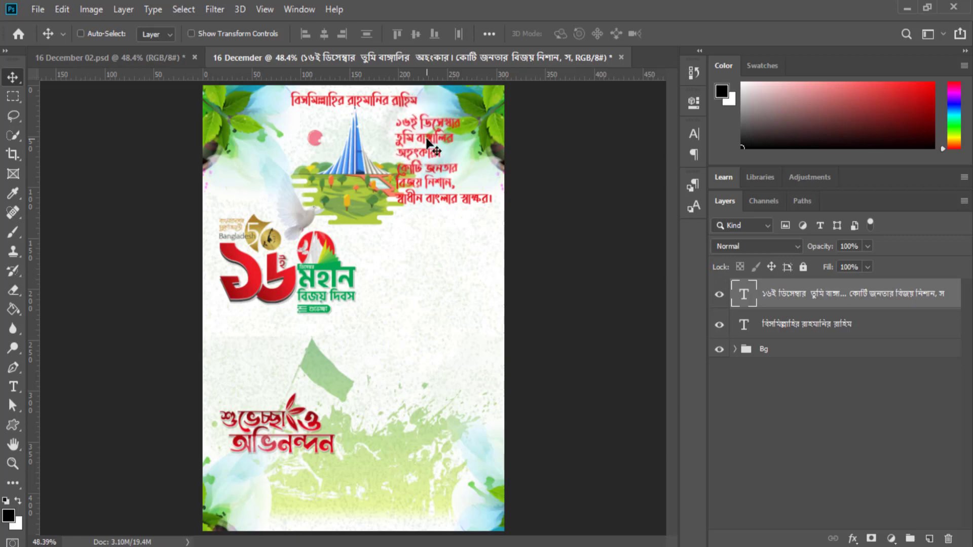
double_click(743, 296)
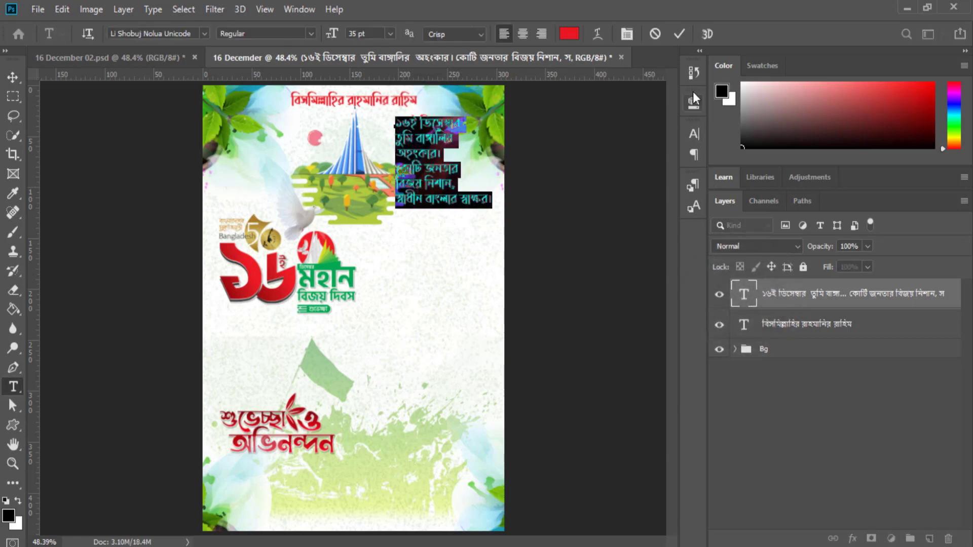
click(570, 34)
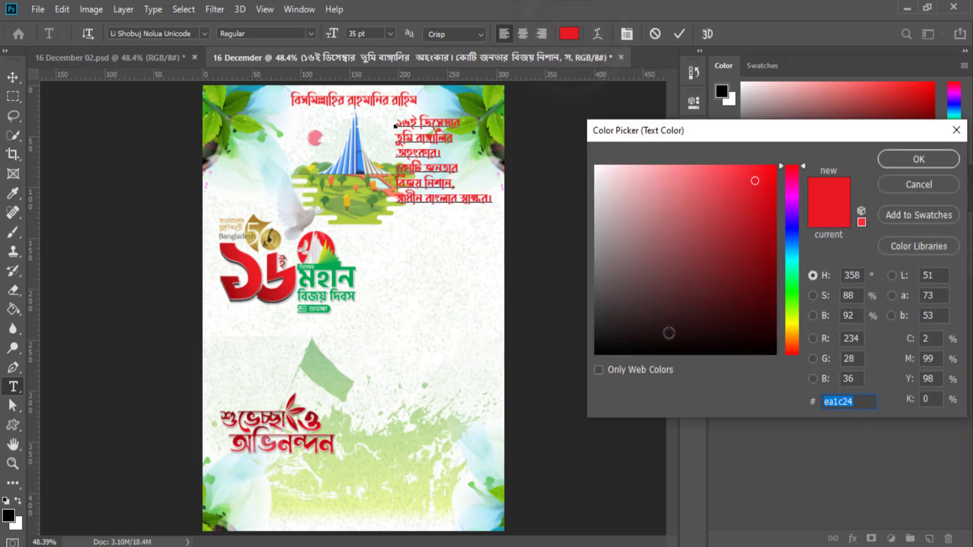
drag(620, 336, 601, 357)
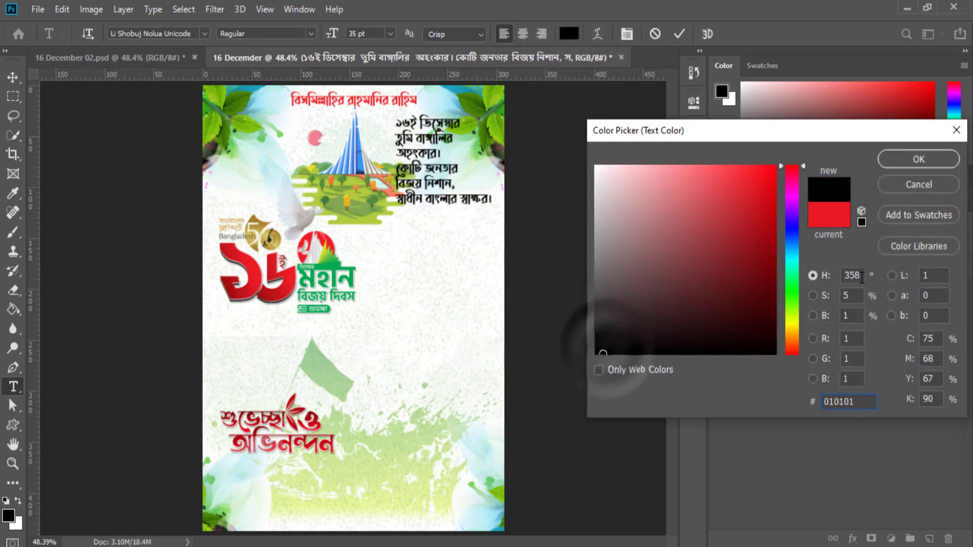
click(912, 158)
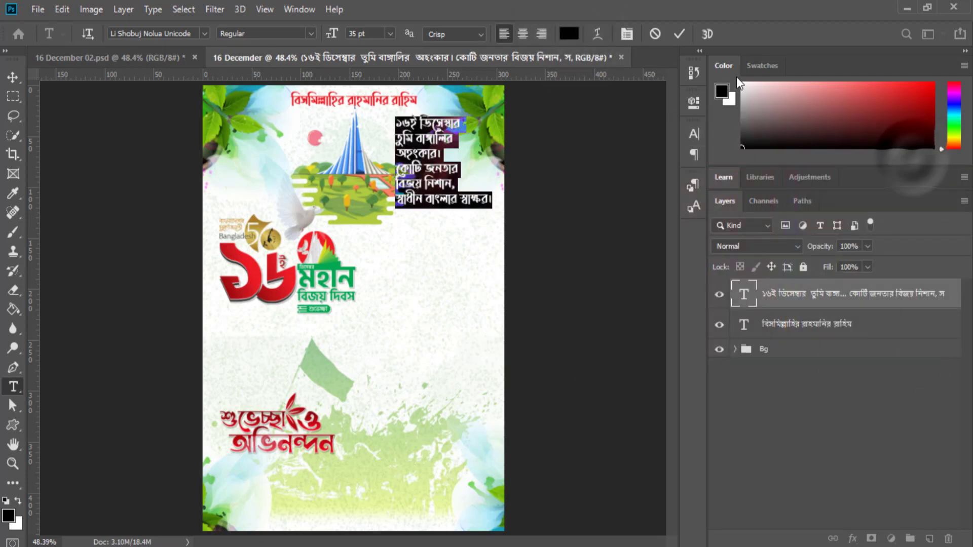
click(677, 33)
- Enlarge the verse to 40 pt and shift it slightly left beside the monument
click(694, 135)
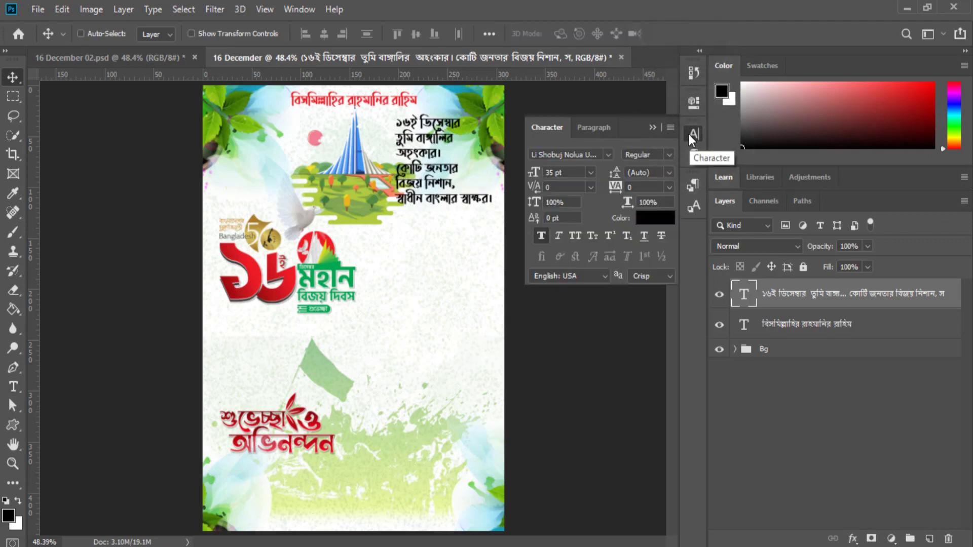
click(569, 173)
text(40)
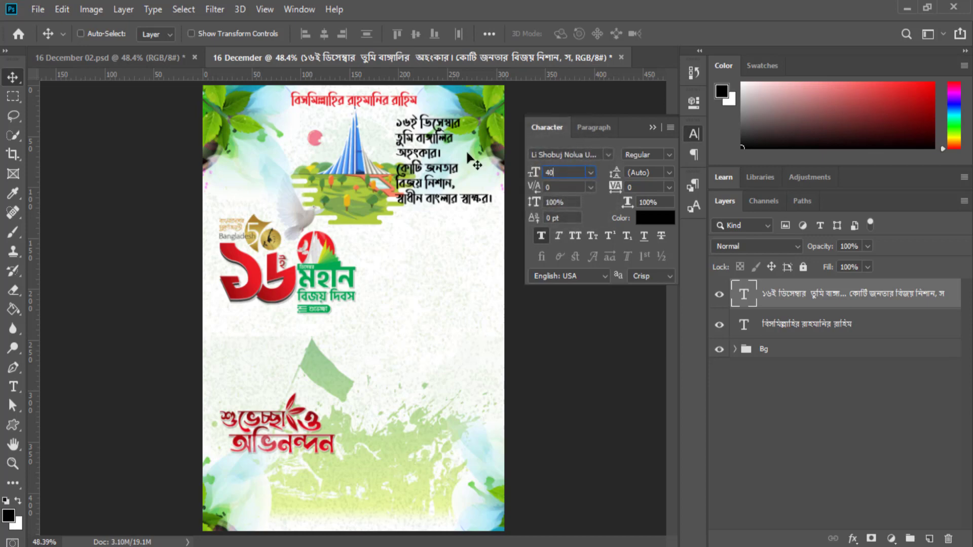
key(Return)
click(652, 127)
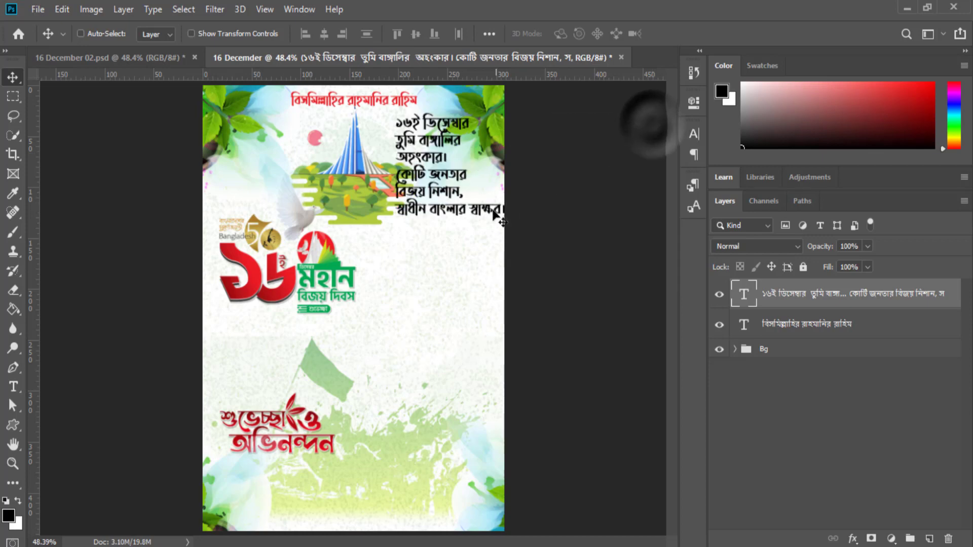
drag(481, 214, 474, 216)
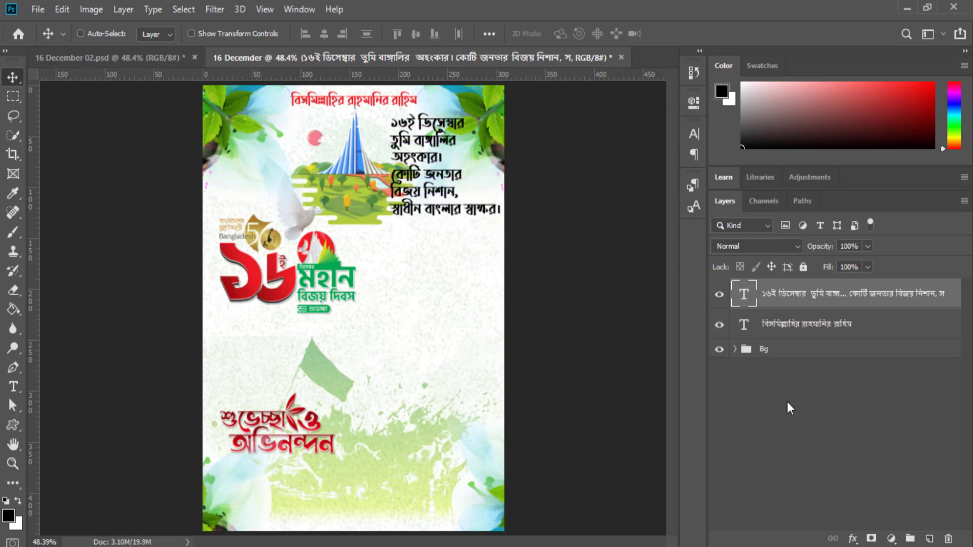
click(823, 437)
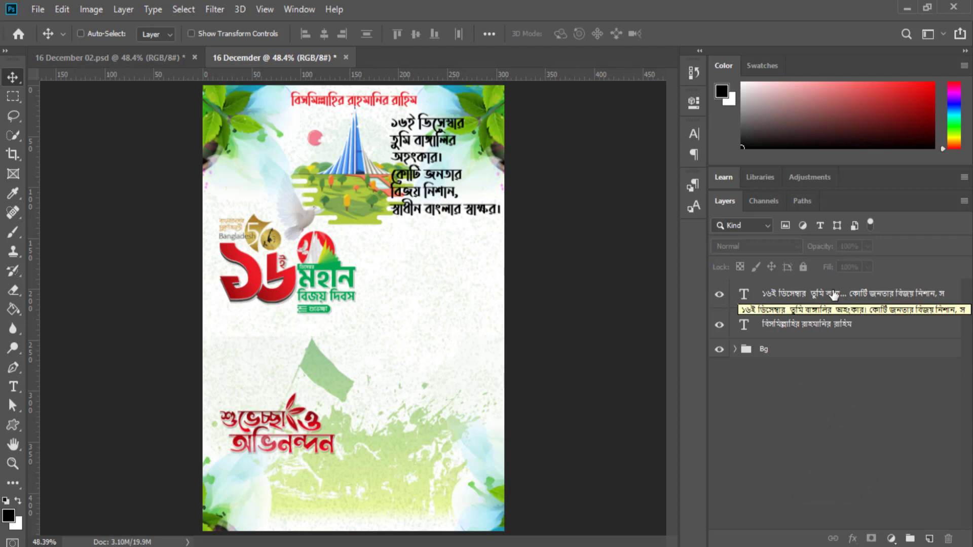
- Duplicate the verse text layer, move the copy lower left, and select its text
drag(909, 295, 929, 539)
drag(430, 167, 251, 362)
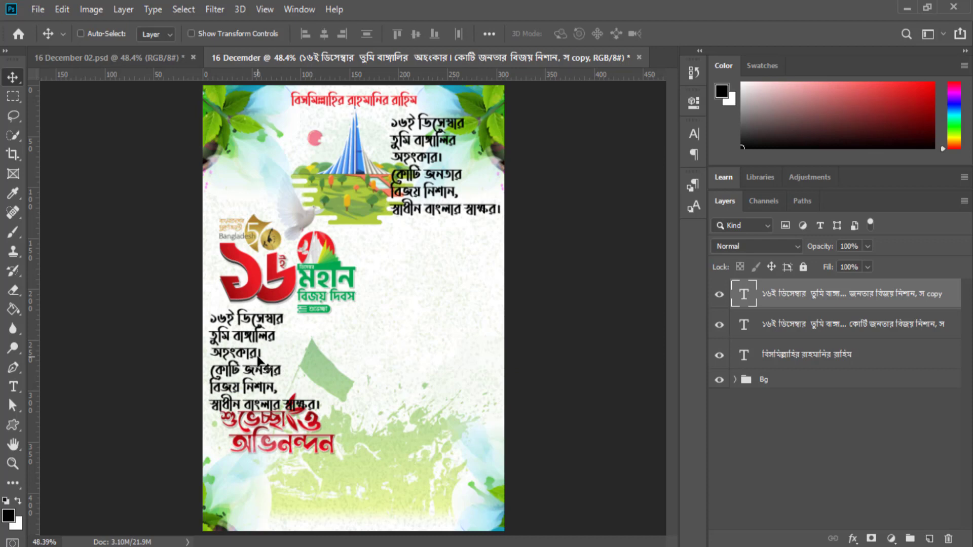
double_click(739, 296)
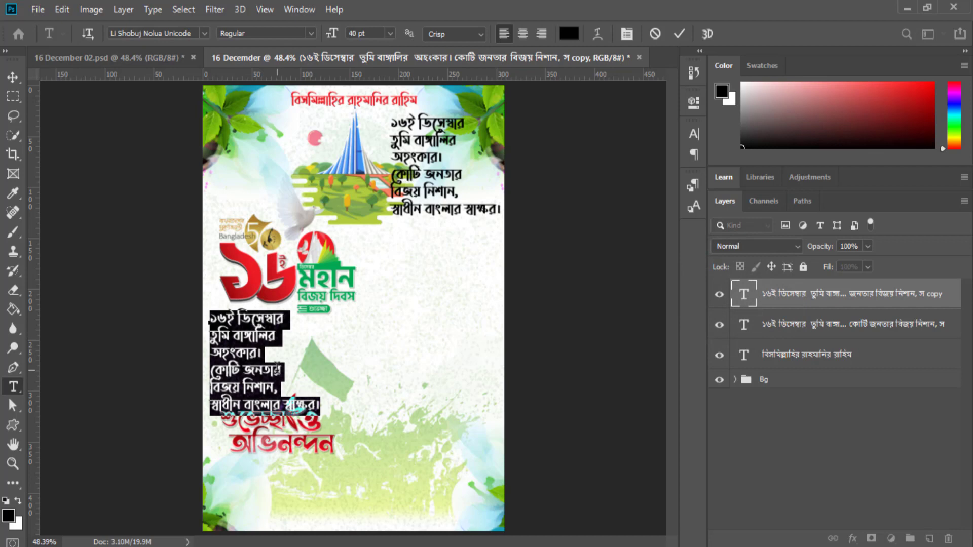
- Replace it with the Bangla lyric lines from সব ক'টা জানালা খুলে দাওনা। to দিয়ে গেছে প্রাণ।
text(sb)
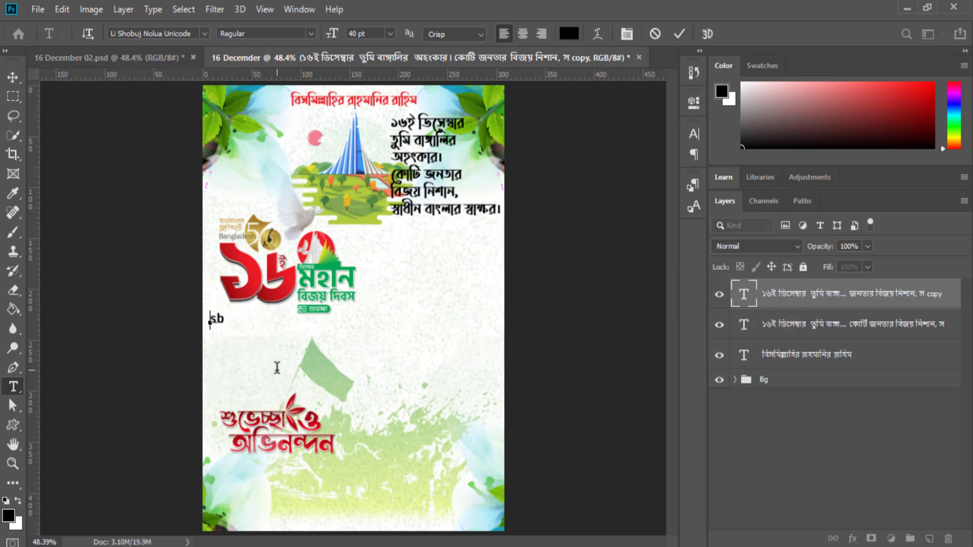
text(sb k'Ta)
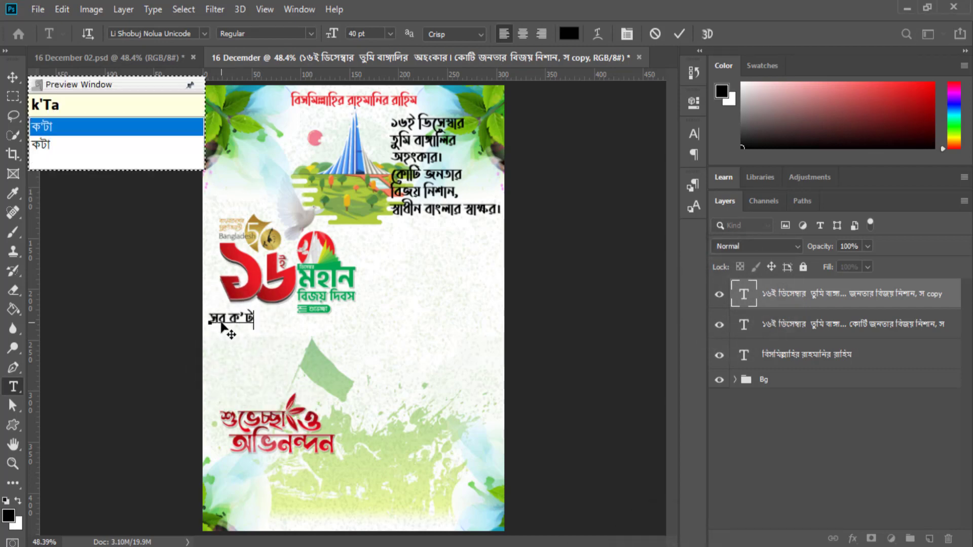
text( janala khule da)
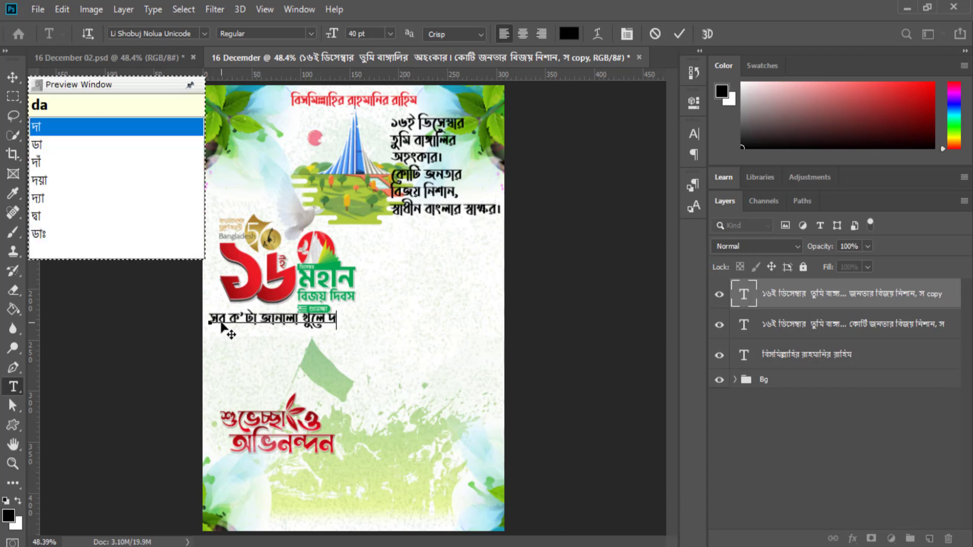
text(ona.)
key(Return)
text(ami)
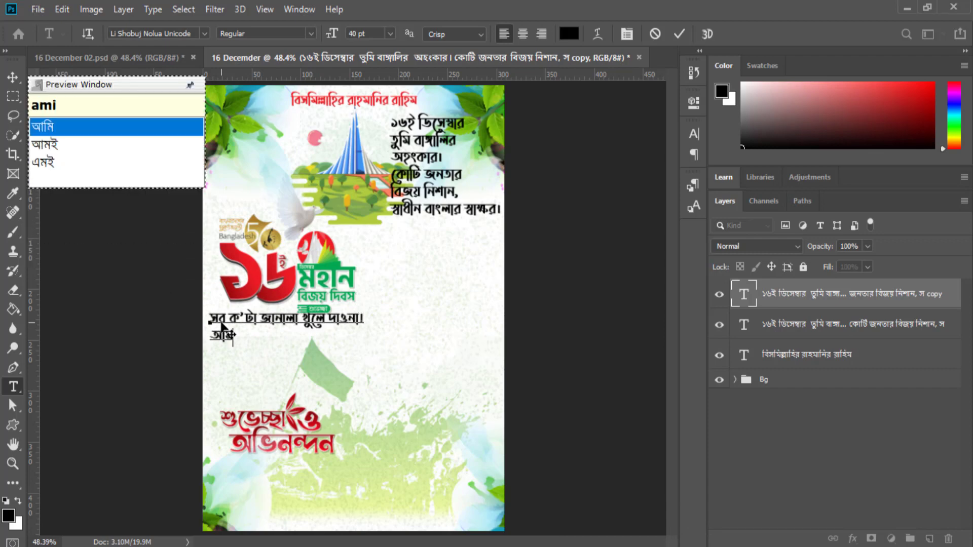
text( gaibo.gaibo b)
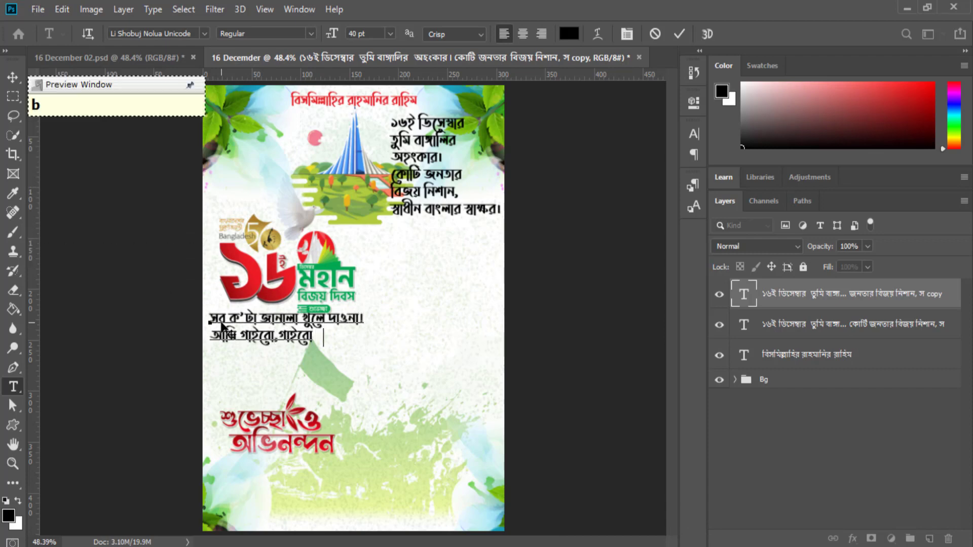
text(ijyeri ga)
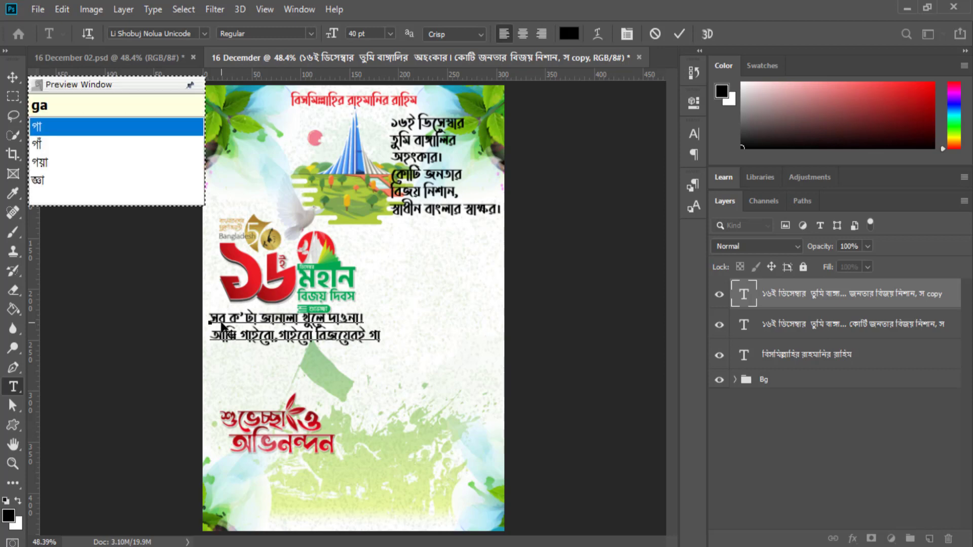
text(n.ora )
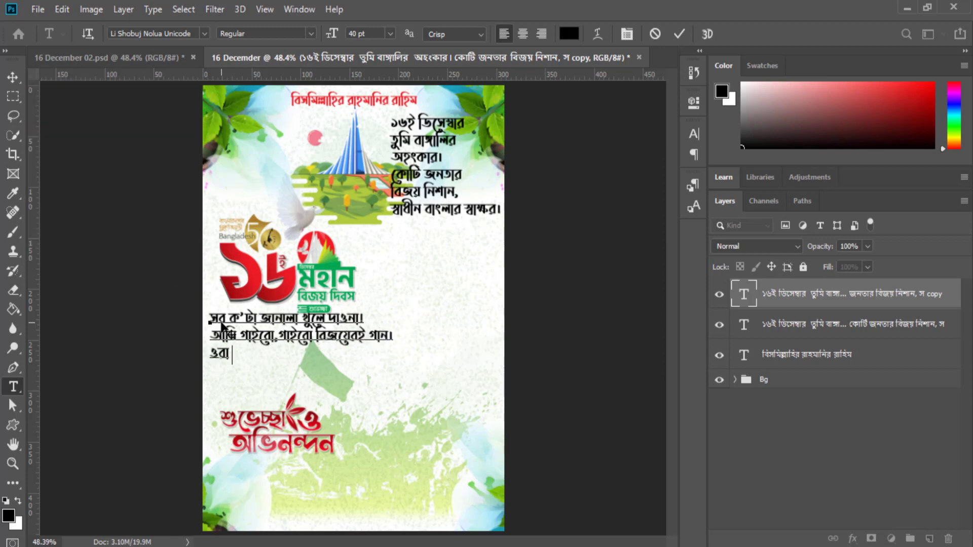
text(asbe cupi cupi)
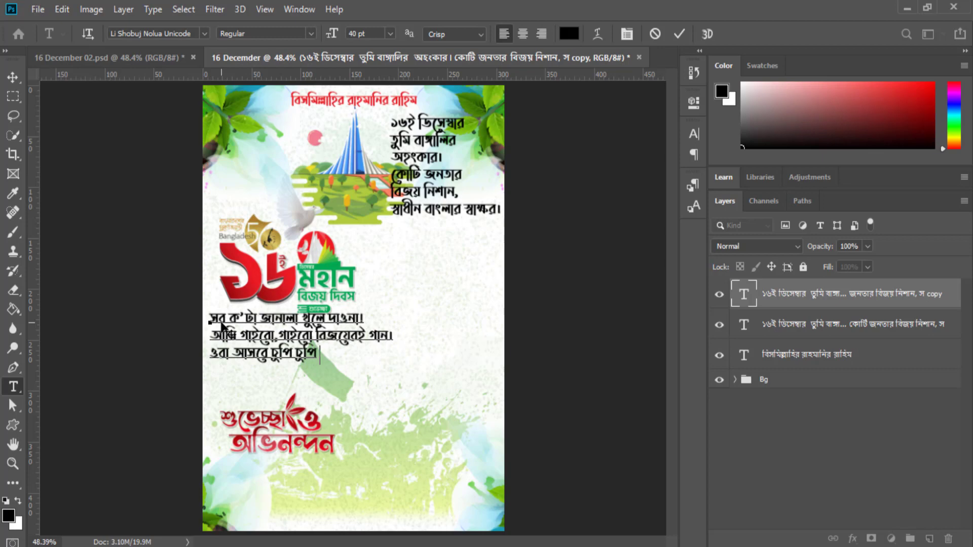
key(Return)
text(jara ei )
text(deshTake )
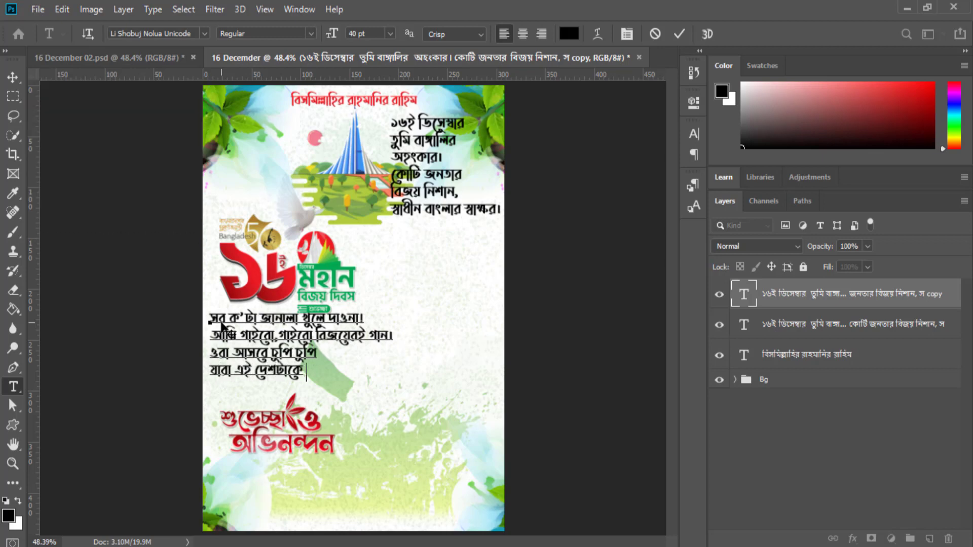
text(valObese)
key(Return)
text(di)
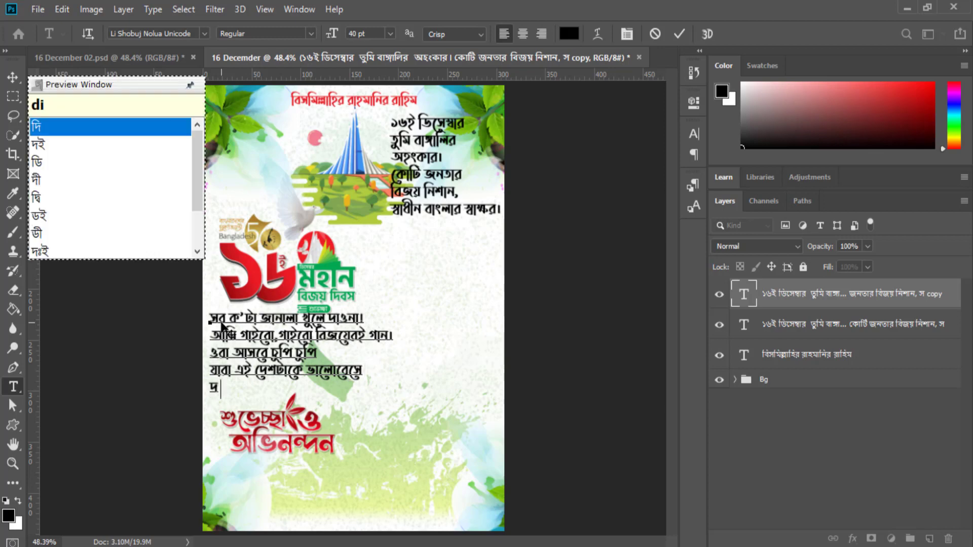
text(ye geche praN)
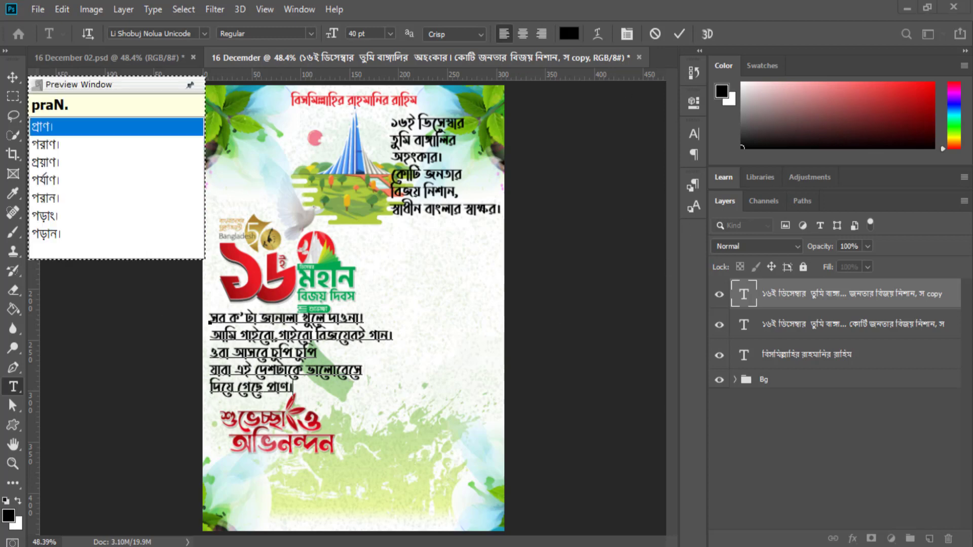
key(space)
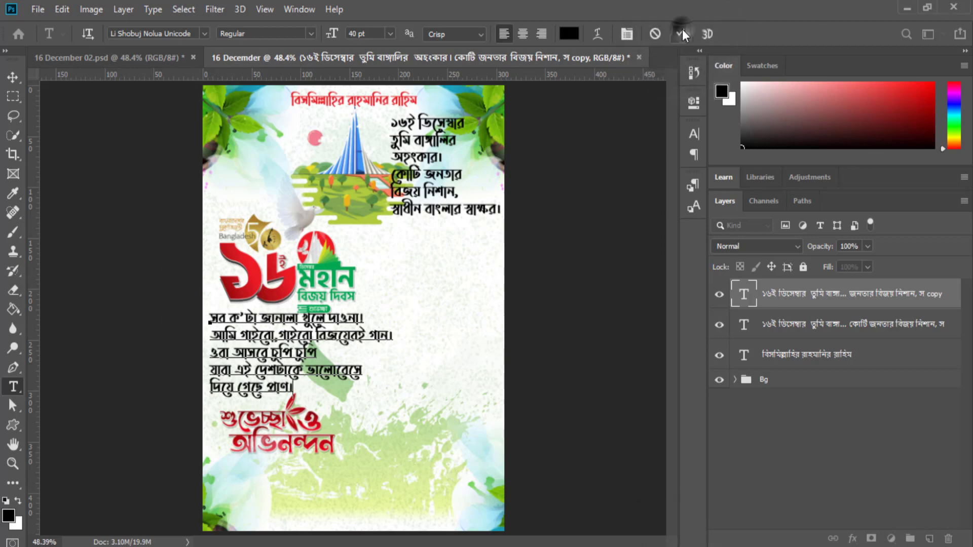
click(681, 34)
key(v)
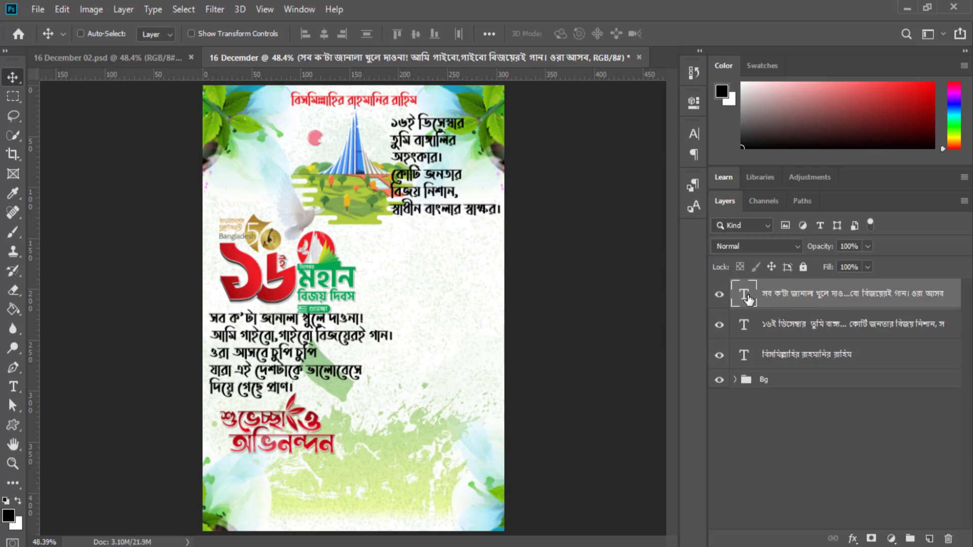
- Set the lyrics block's font size to 25 pt in the Character panel
click(693, 133)
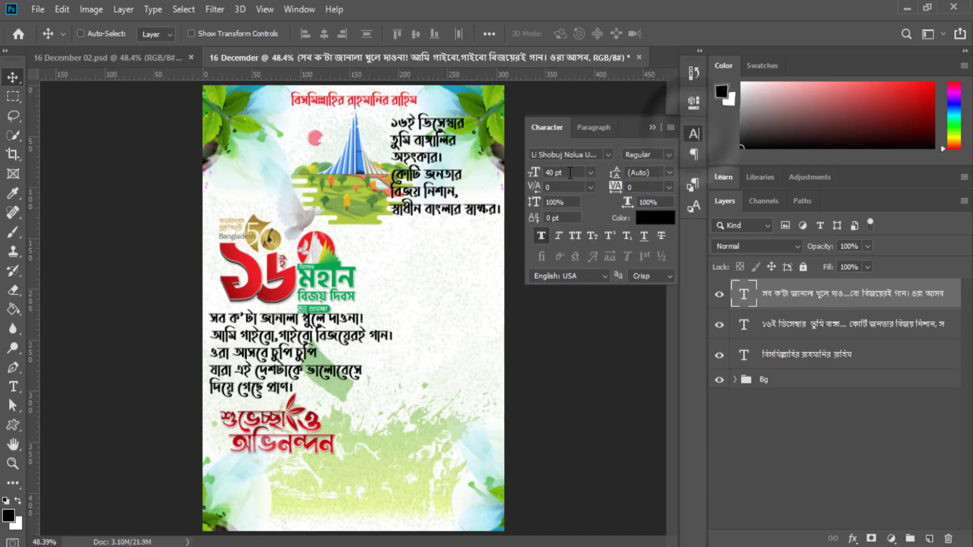
text(25)
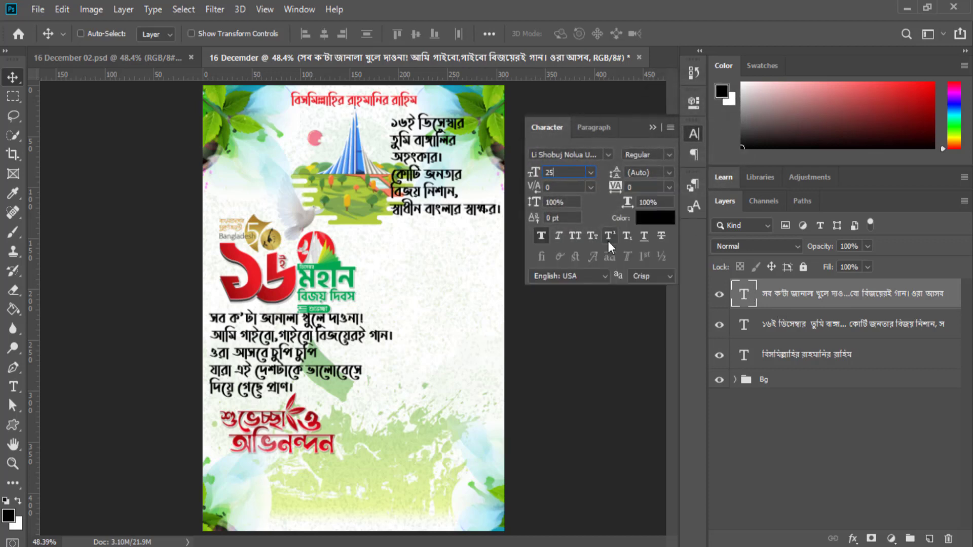
key(Return)
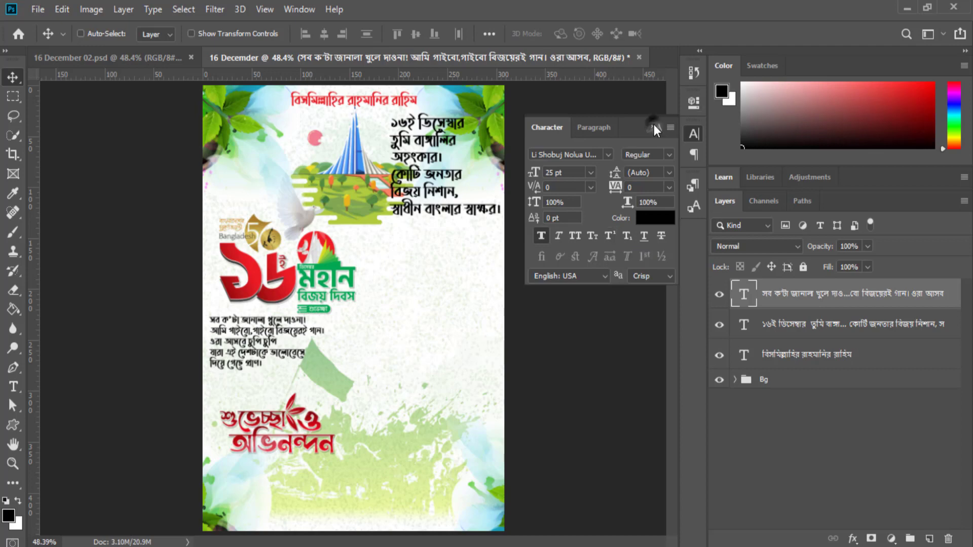
click(653, 126)
- Shift the lyrics block slightly right and nudge it up beneath the logo
drag(259, 335, 262, 339)
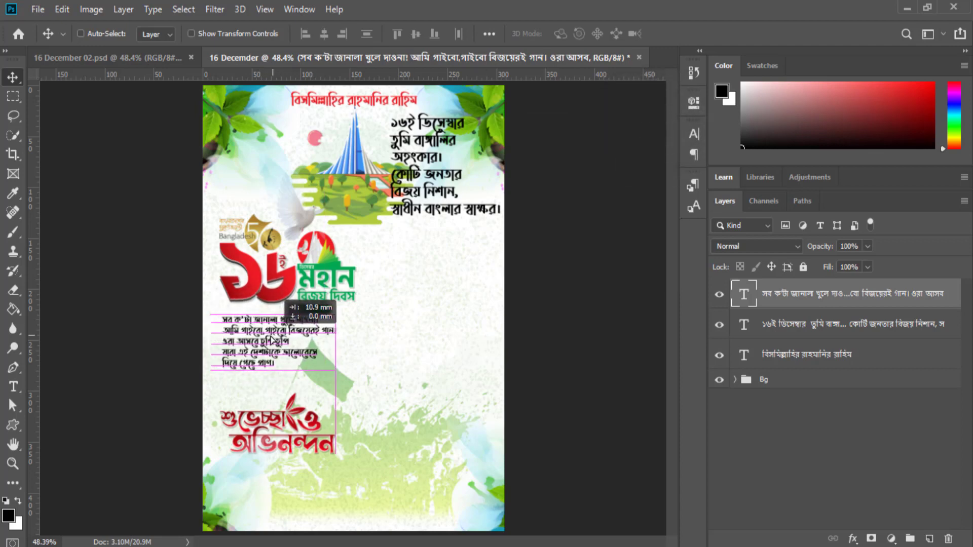
drag(263, 339, 269, 340)
key(Up)
key(Up)
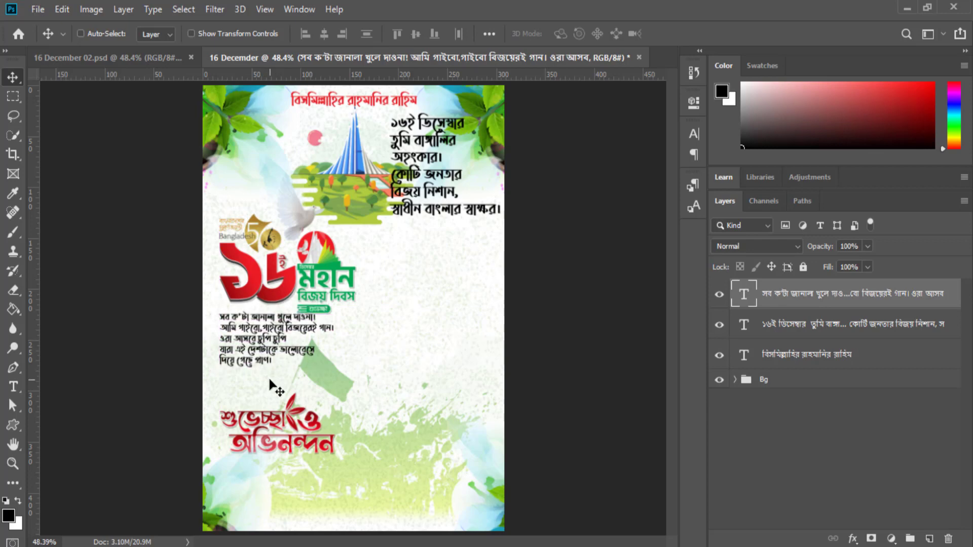
key(Up)
key(Up)
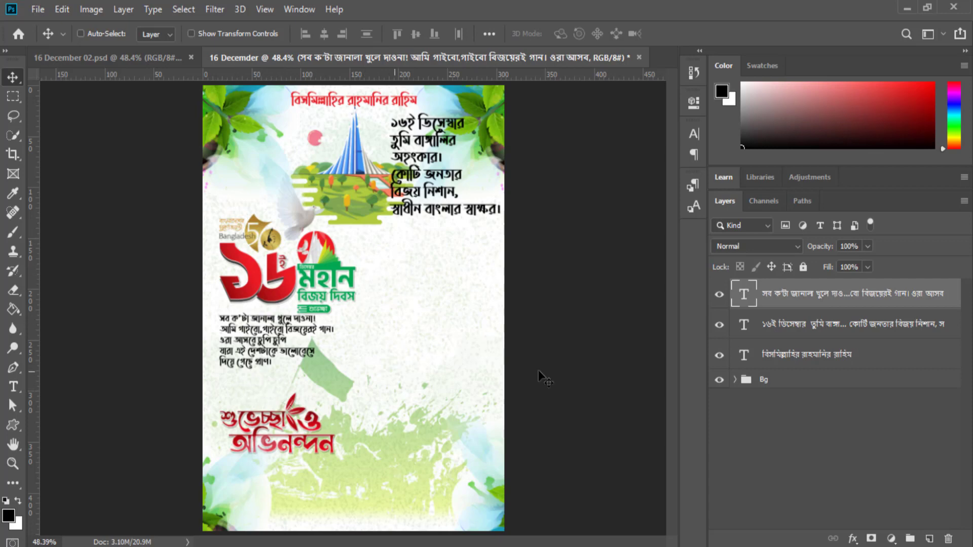
- Duplicate the lyrics text layer, place the copy lower, and select its text
drag(878, 302, 931, 541)
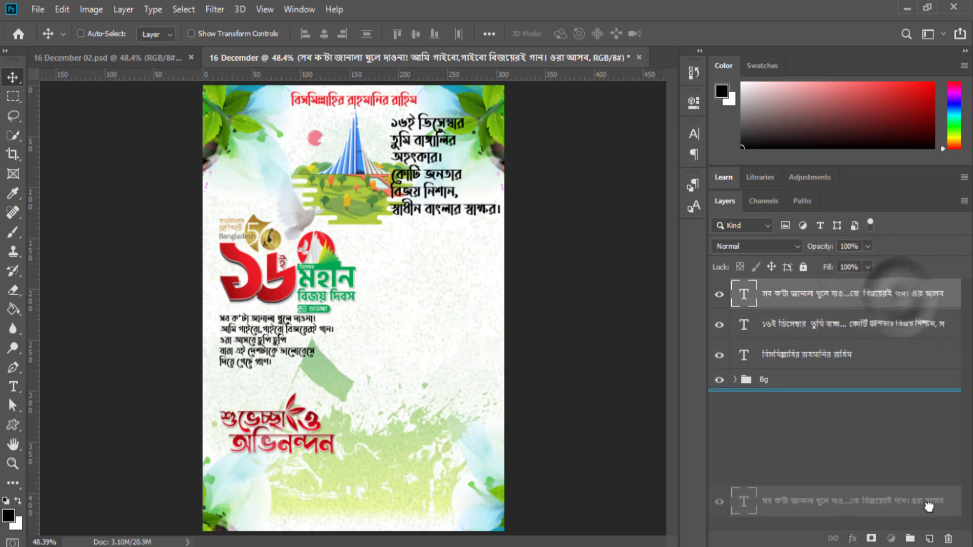
drag(278, 332, 276, 393)
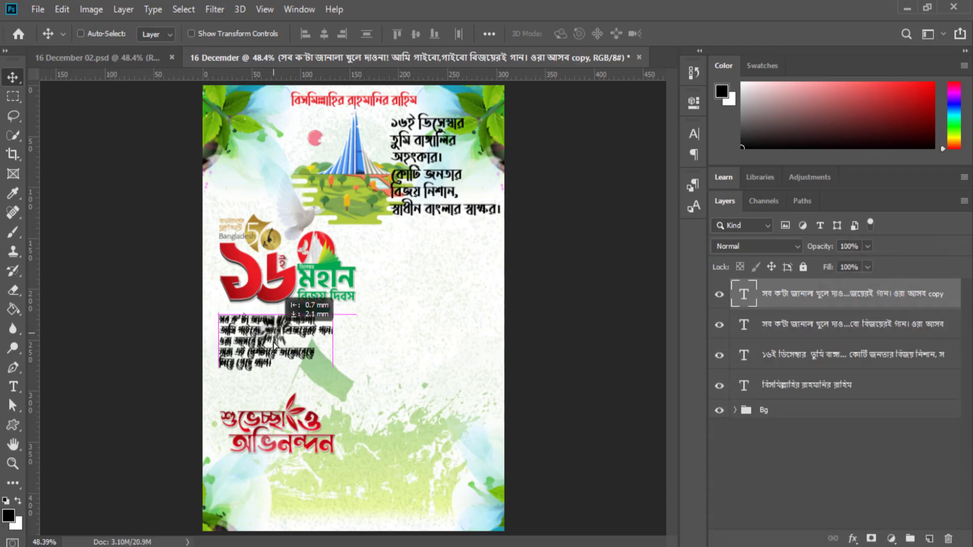
double_click(743, 295)
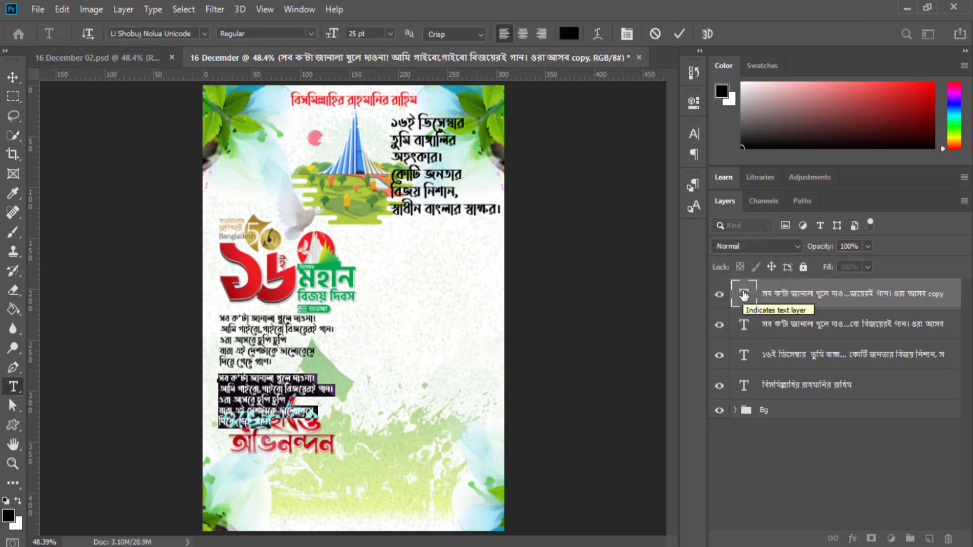
- Retype it as the two-line martyrs' tribute ending প্রতি আমাদের "গভীর" শ্রদ্ধা, and commit
text(sei prane)
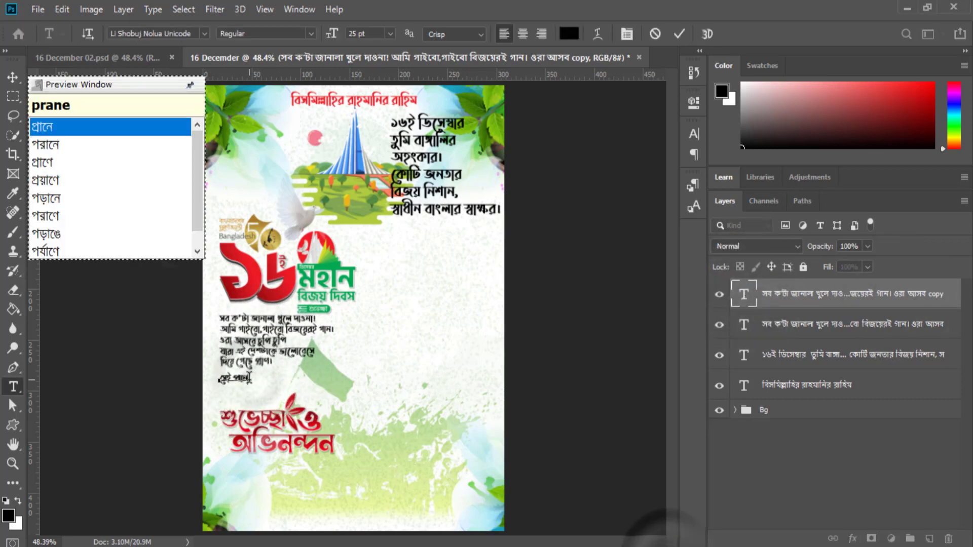
text( dabidar sokol)
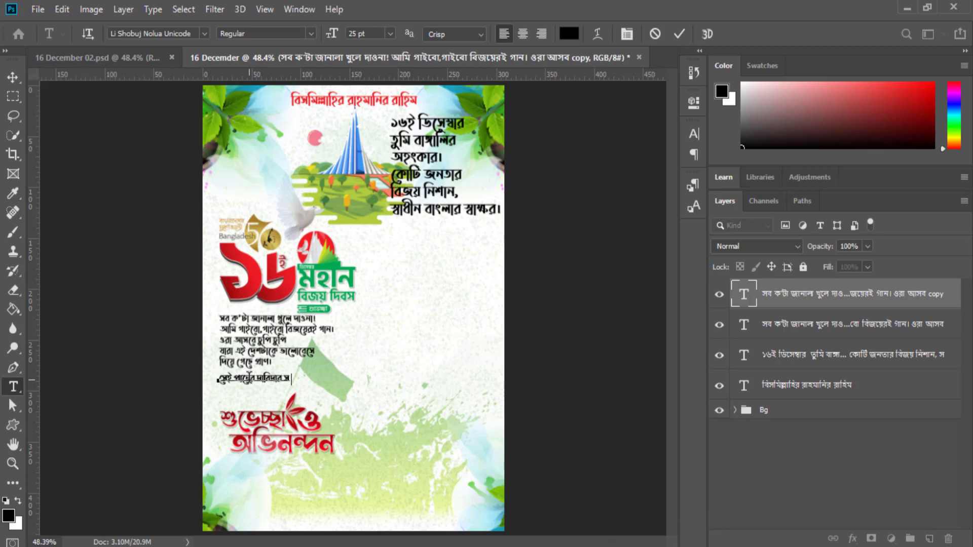
text( shohider)
key(Return)
text(proti a)
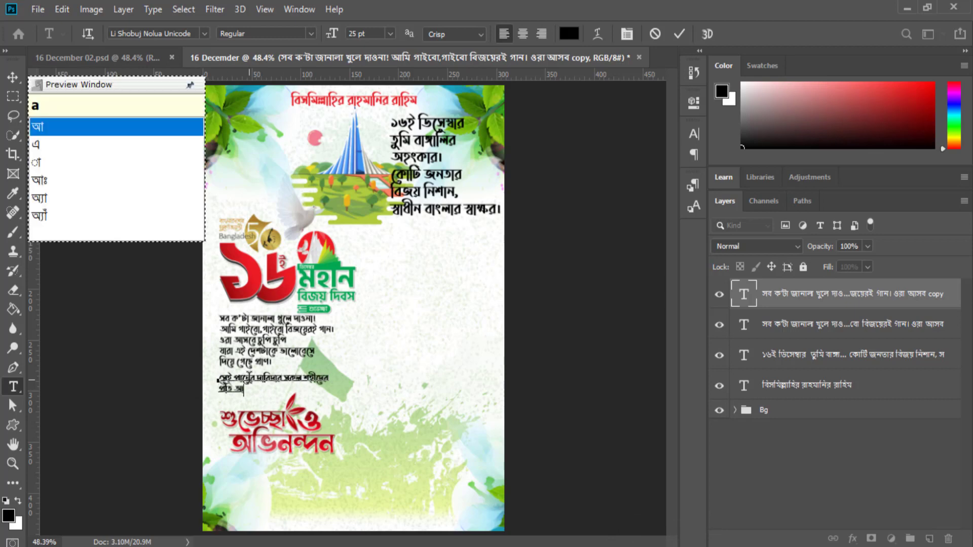
text(mader "gv)
text(" )
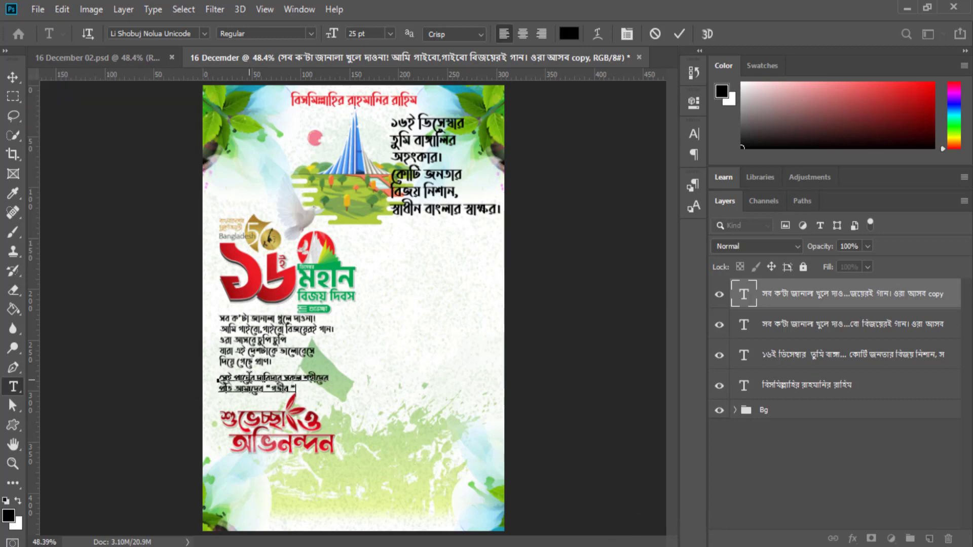
text(shrddha)
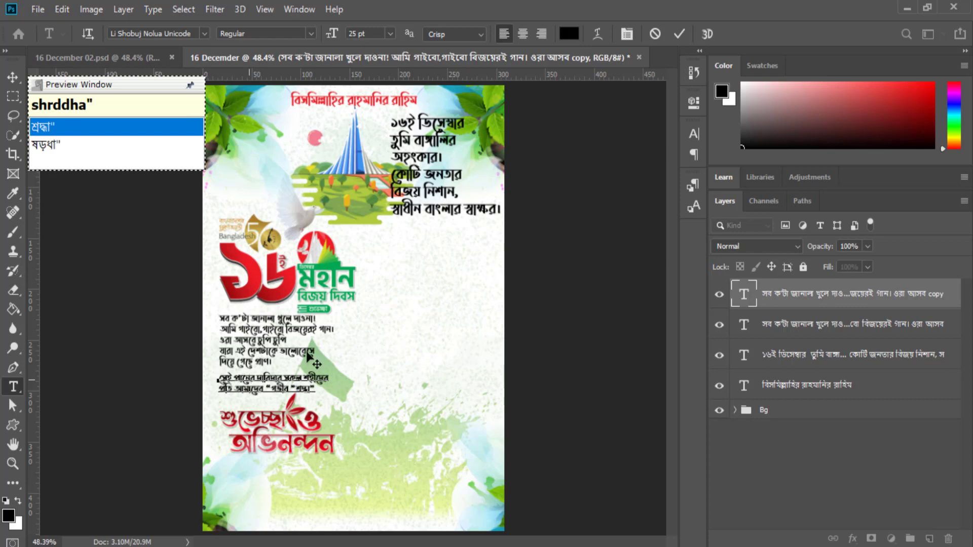
click(680, 34)
key(v)
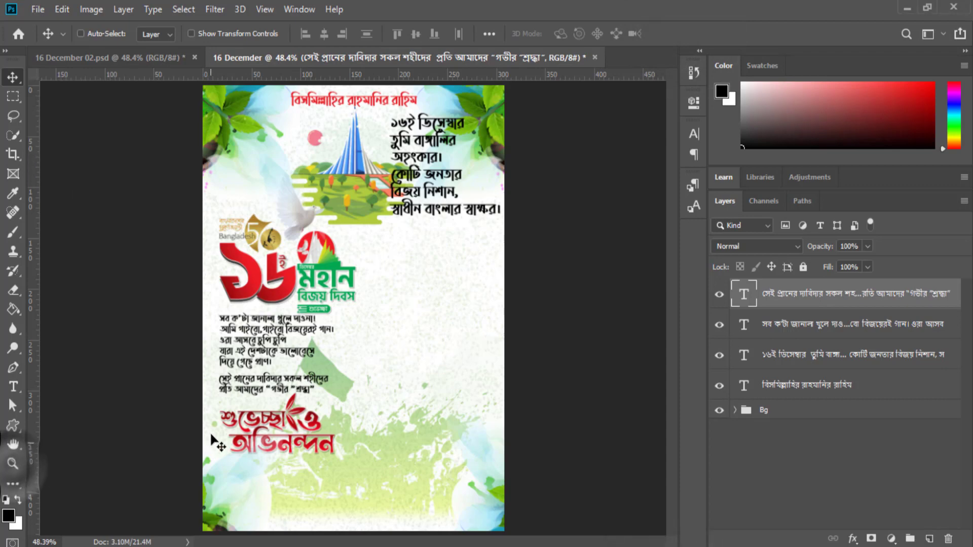
- Zoom in on the tribute text and set its font size to 30 pt
click(13, 463)
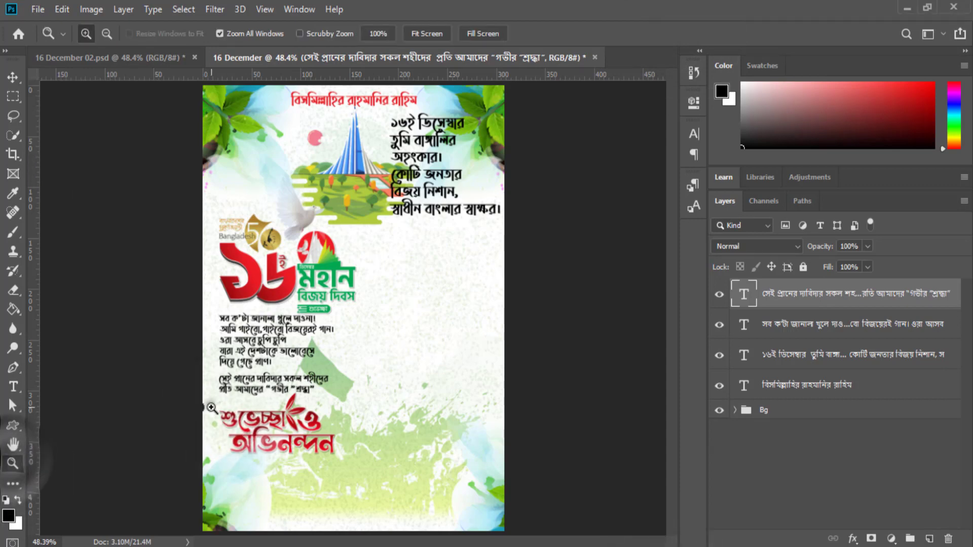
click(258, 414)
click(260, 418)
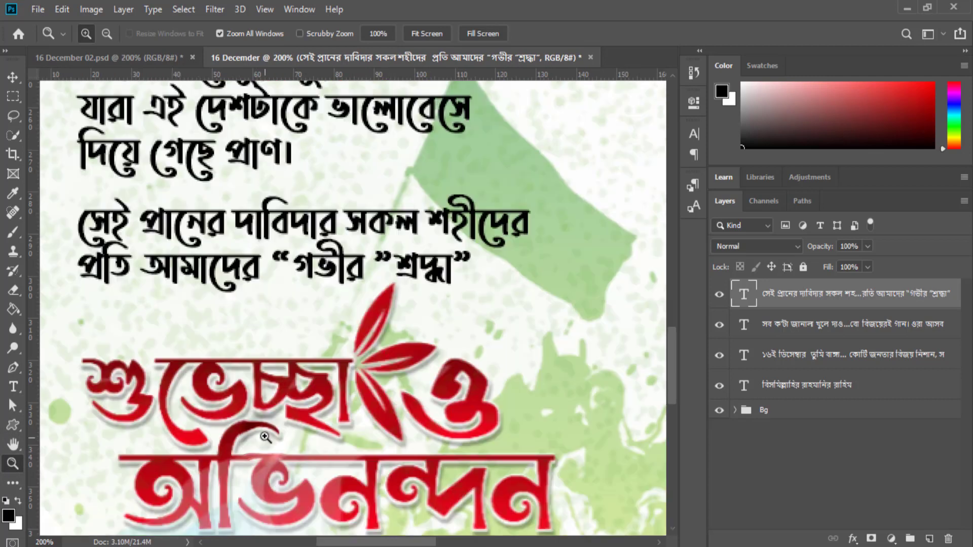
click(13, 77)
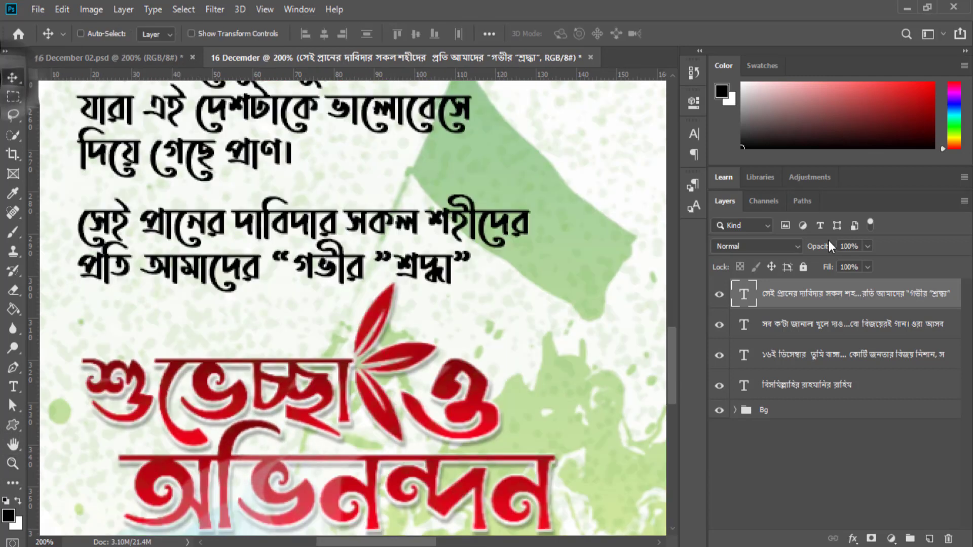
click(693, 134)
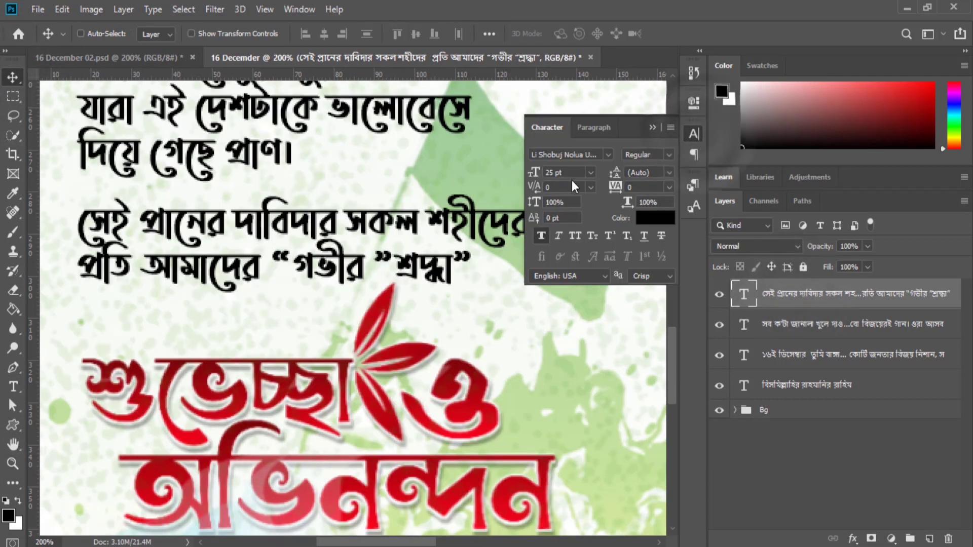
click(563, 172)
text(30)
key(Return)
click(652, 132)
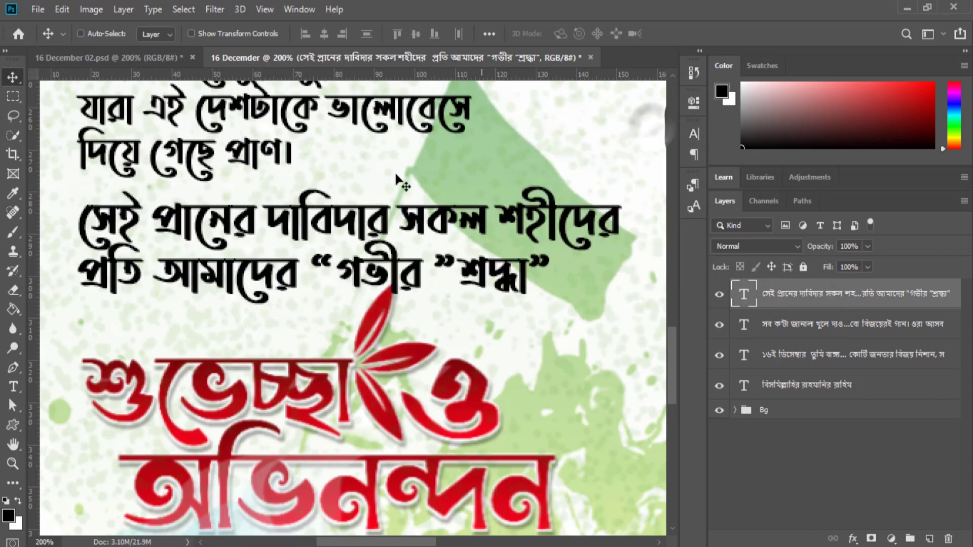
- Move the tribute under the lyrics, reduce it to 25 pt, nudge it down-right, and deselect
mouse_move(387, 224)
mouse_down()
mouse_move(364, 219)
mouse_move(388, 212)
mouse_up()
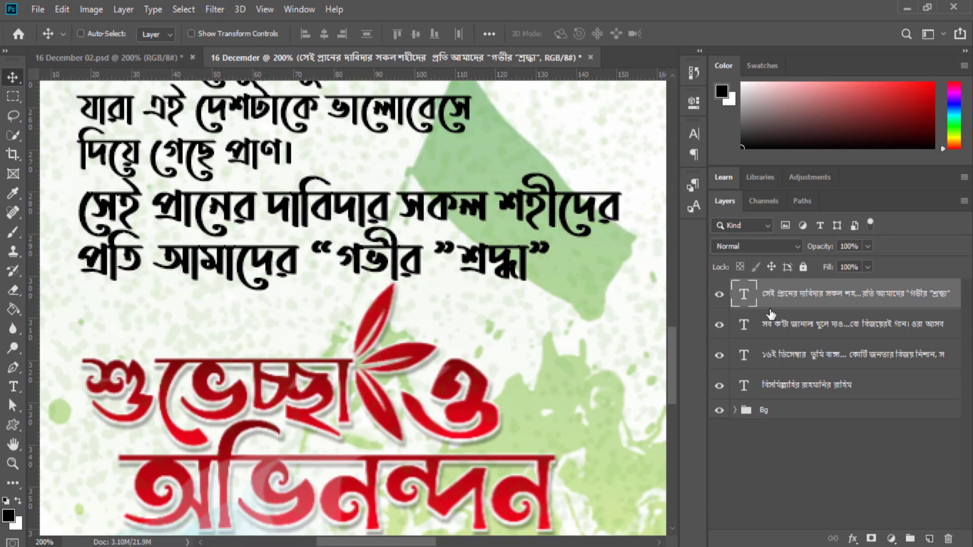
key(ctrl+0)
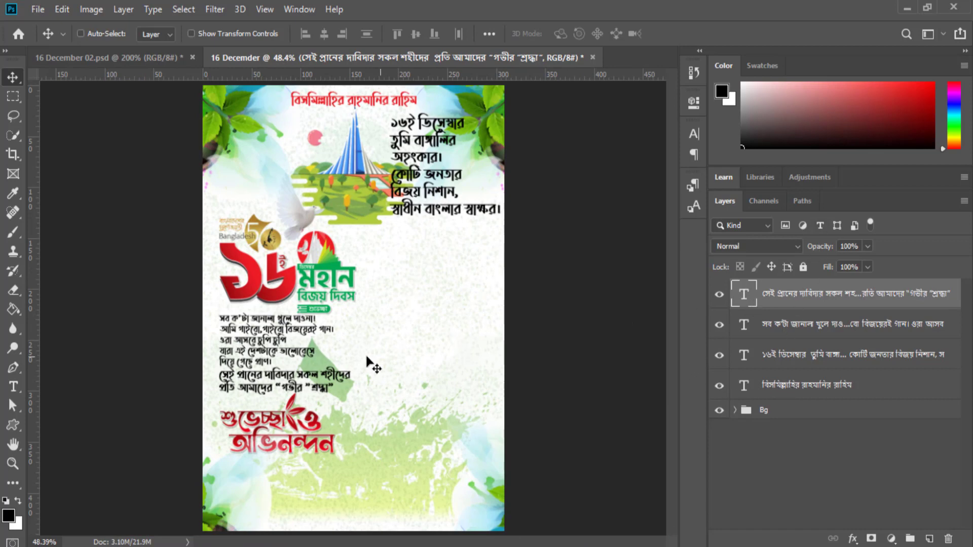
click(698, 136)
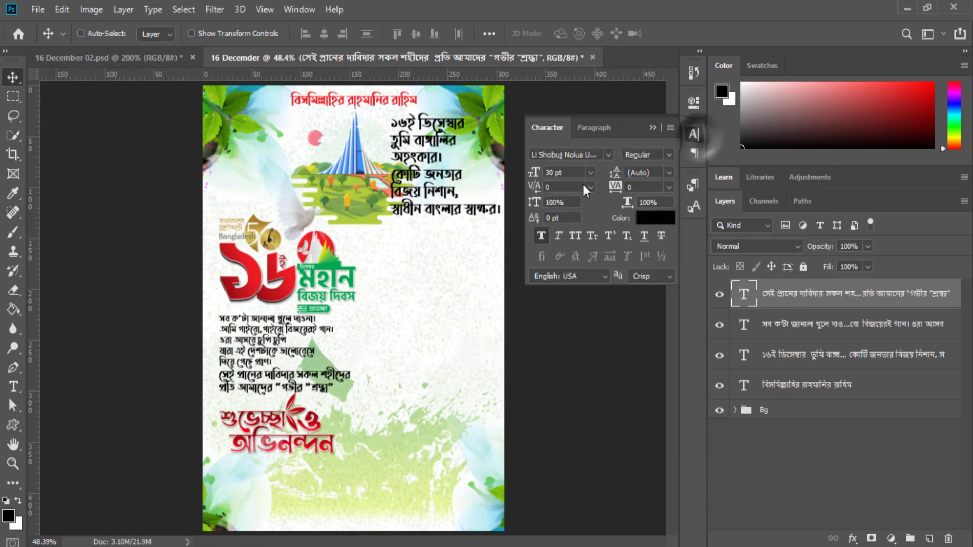
text(25)
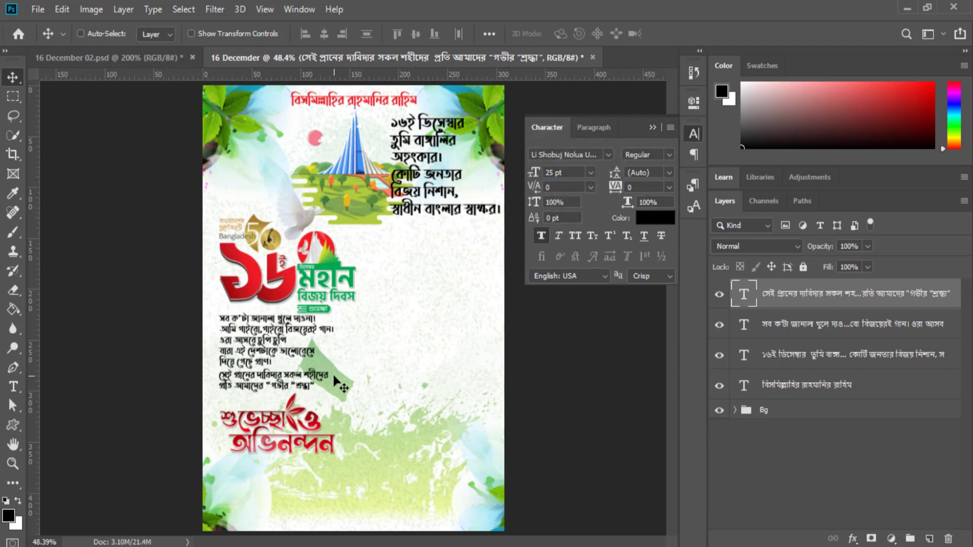
key(Down)
key(Down)
key(Down)
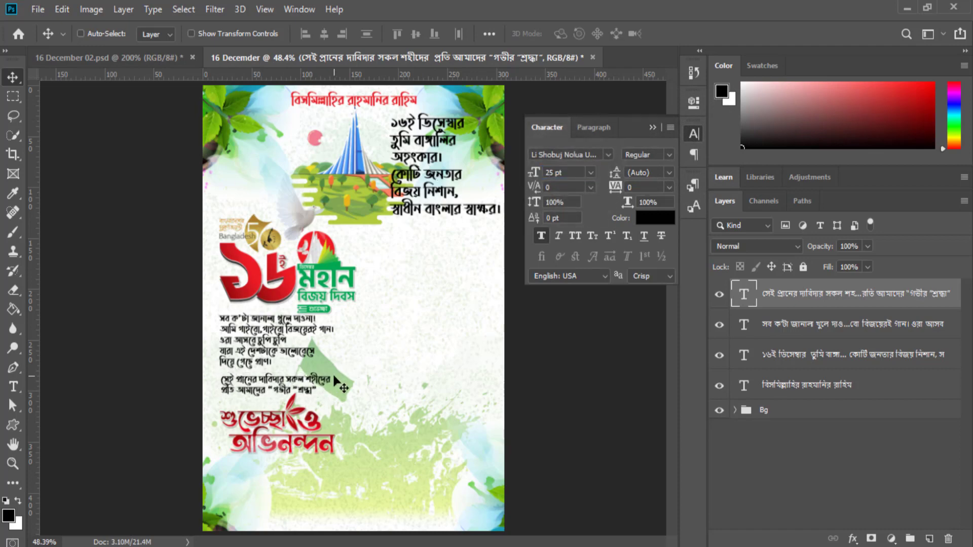
key(Right)
key(Right)
key(Right)
click(773, 443)
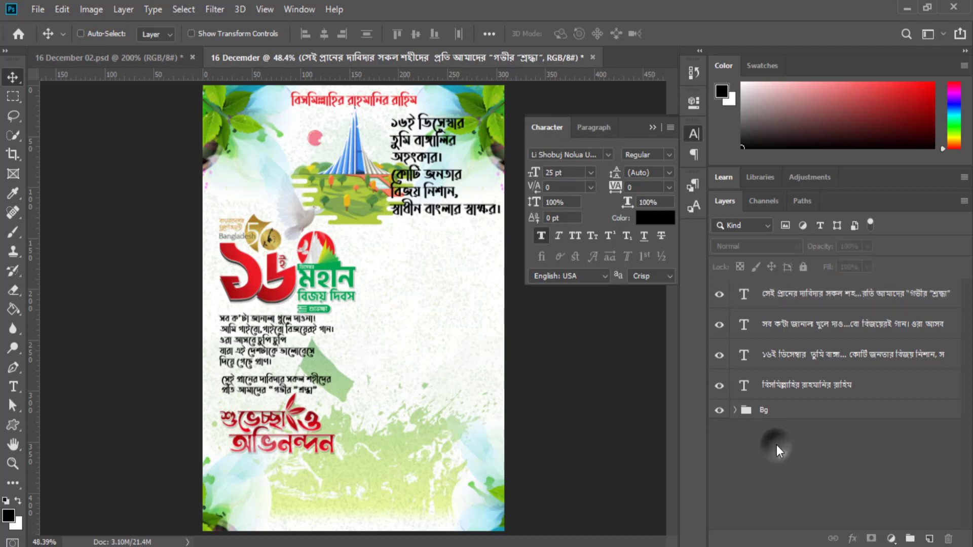
- Select 11.png in folder 16 and close its Photos preview
click(652, 127)
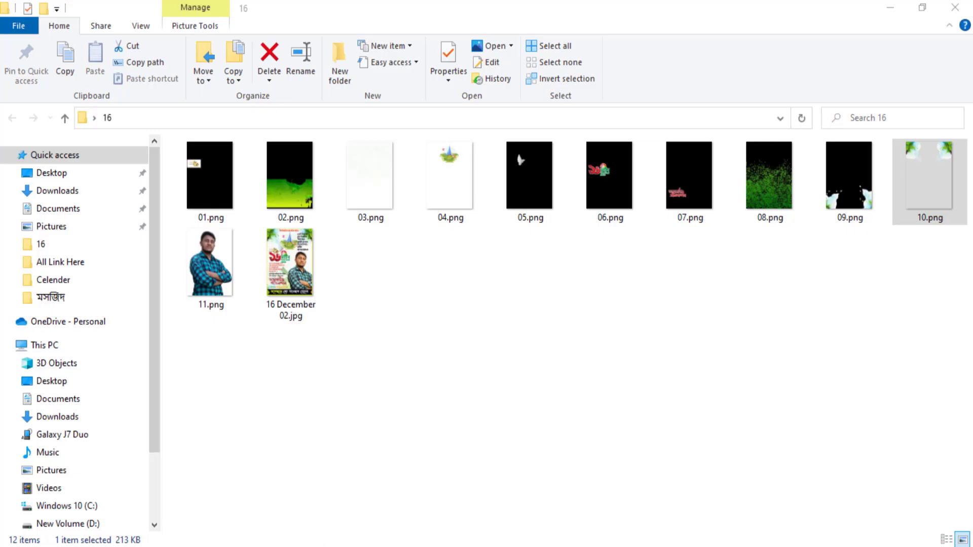
click(215, 261)
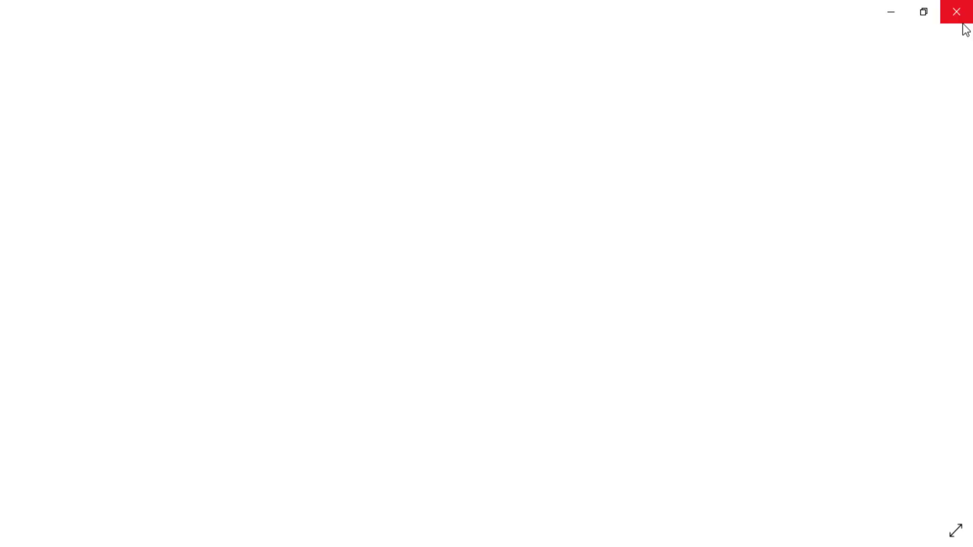
click(957, 13)
- Drag 11.png onto the poster, enlarge it to about 157% at the lower right, and commit
mouse_move(202, 254)
mouse_down()
mouse_move(217, 545)
mouse_move(412, 471)
mouse_up()
drag(349, 253, 438, 367)
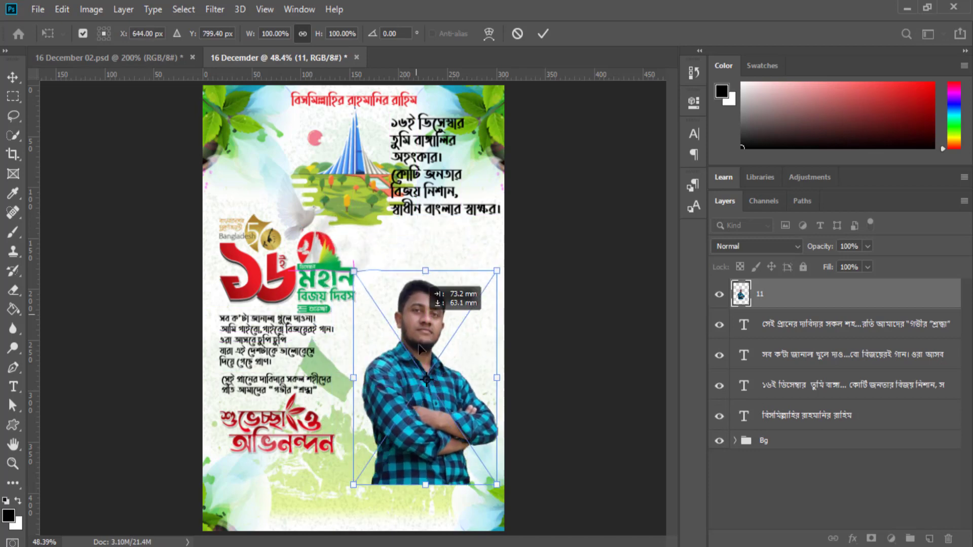
drag(442, 314, 443, 223)
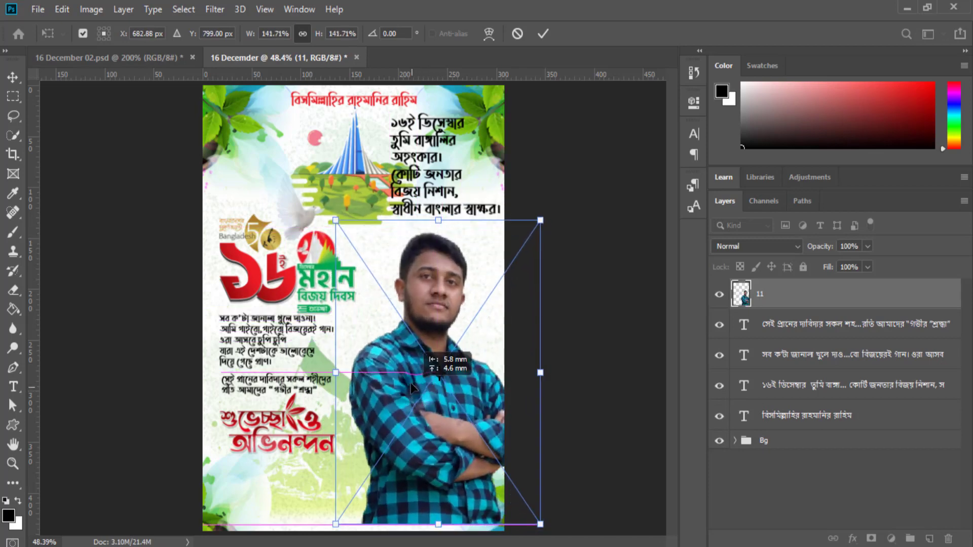
drag(413, 389, 411, 378)
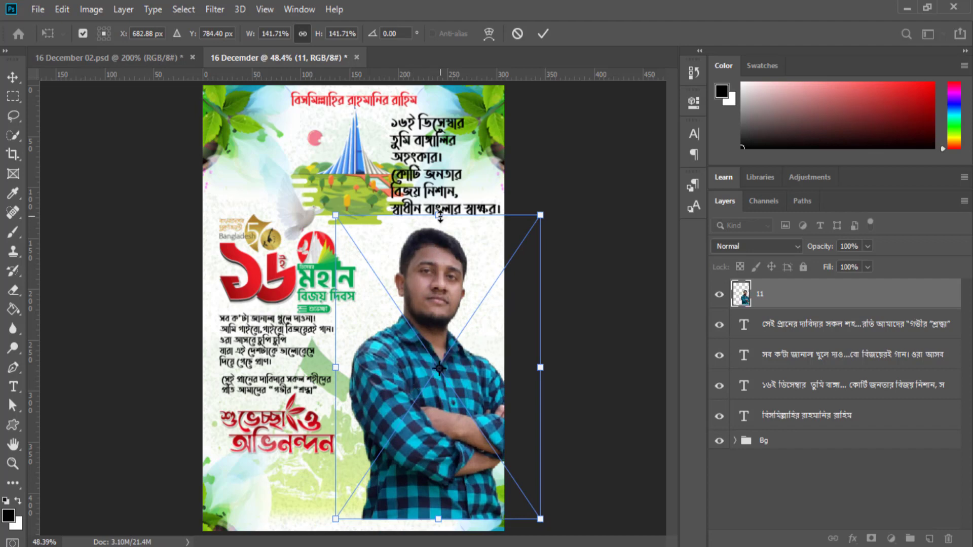
drag(438, 212, 441, 207)
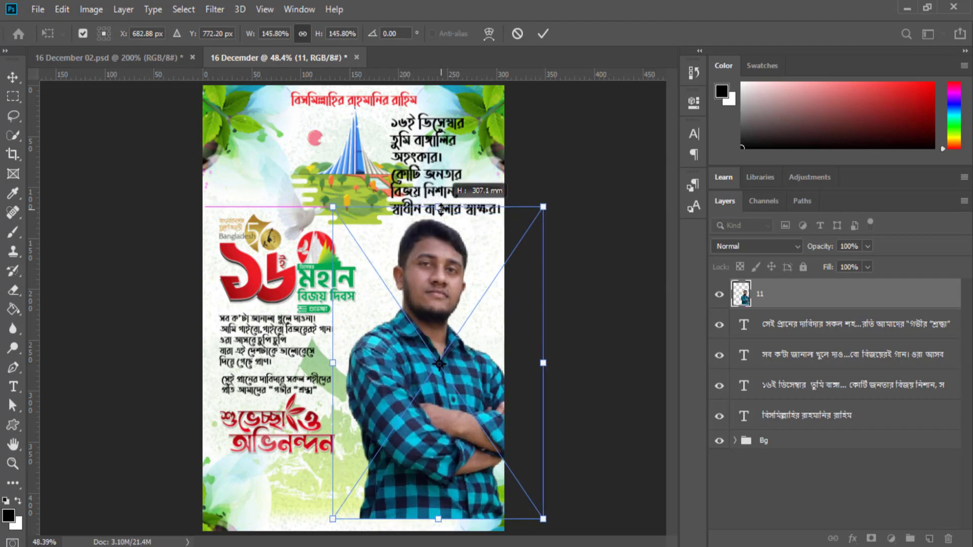
drag(443, 522, 443, 545)
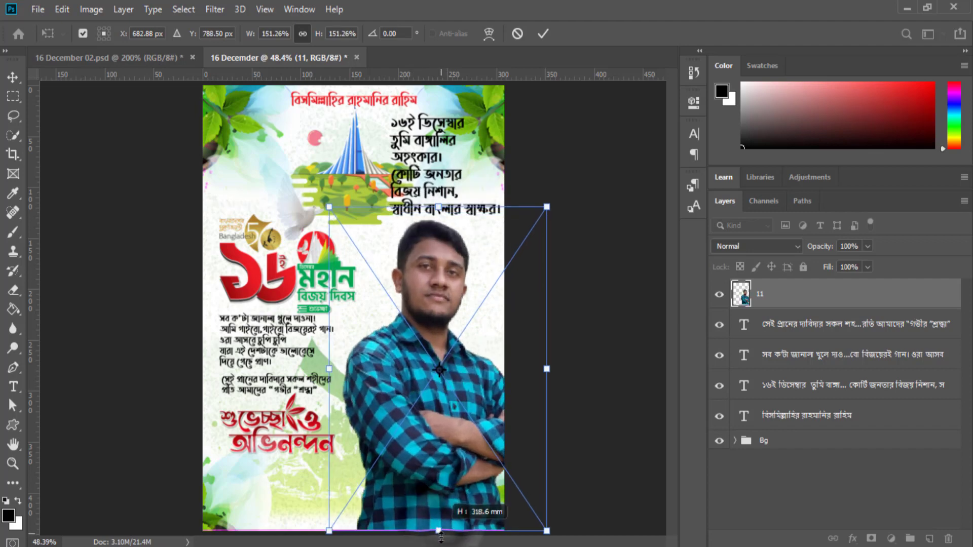
drag(393, 390, 394, 389)
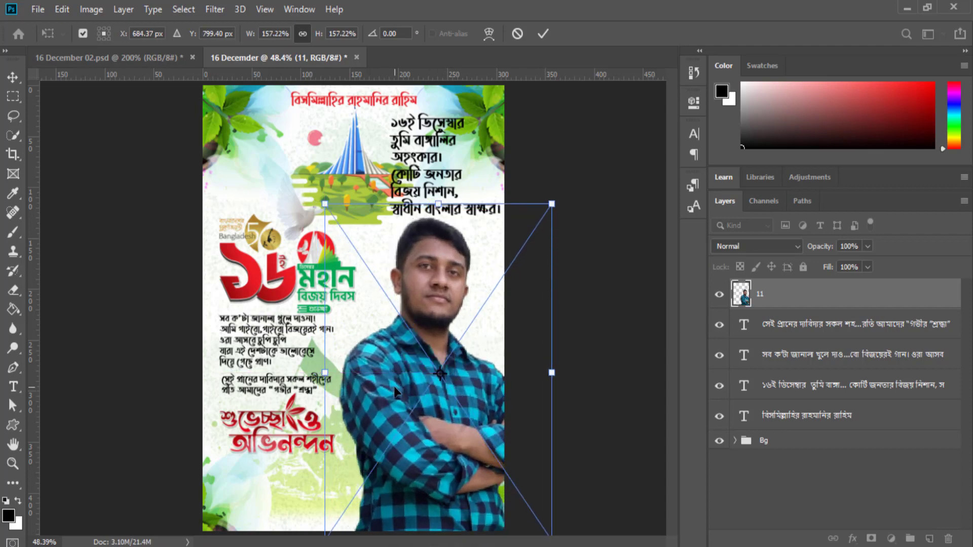
click(544, 32)
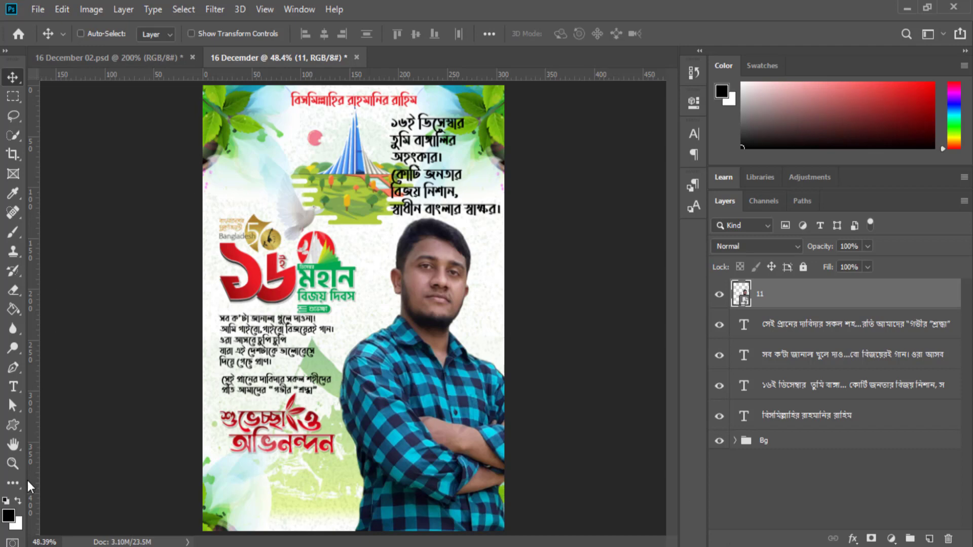
- Draw a 1014 × 111 px rectangle across the poster's bottom and try green fill swatches
click(17, 432)
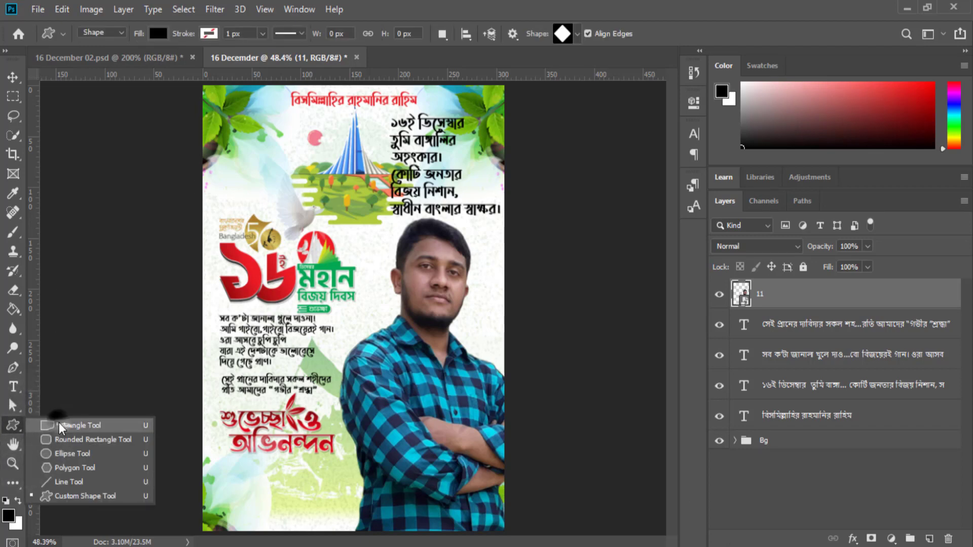
click(46, 426)
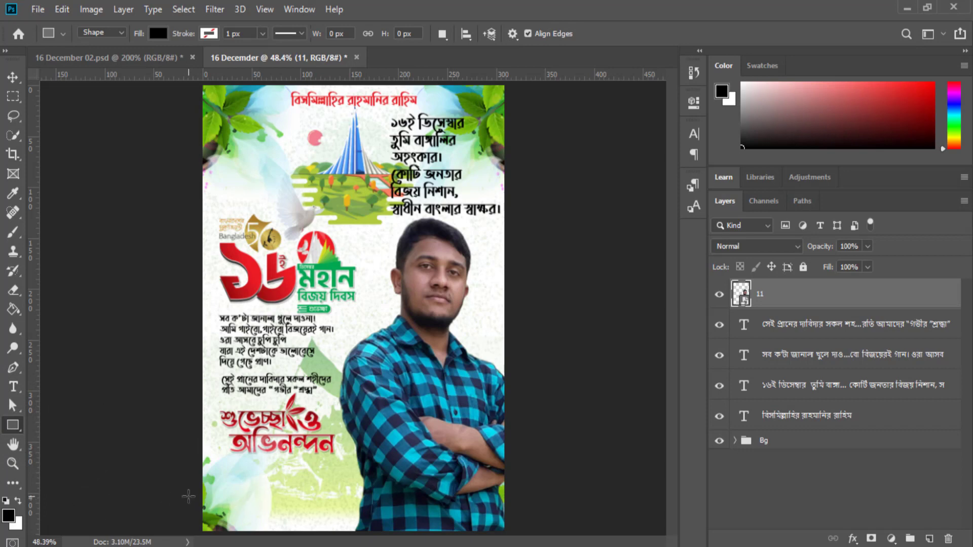
mouse_move(187, 498)
mouse_down()
mouse_move(407, 537)
mouse_move(538, 534)
mouse_up()
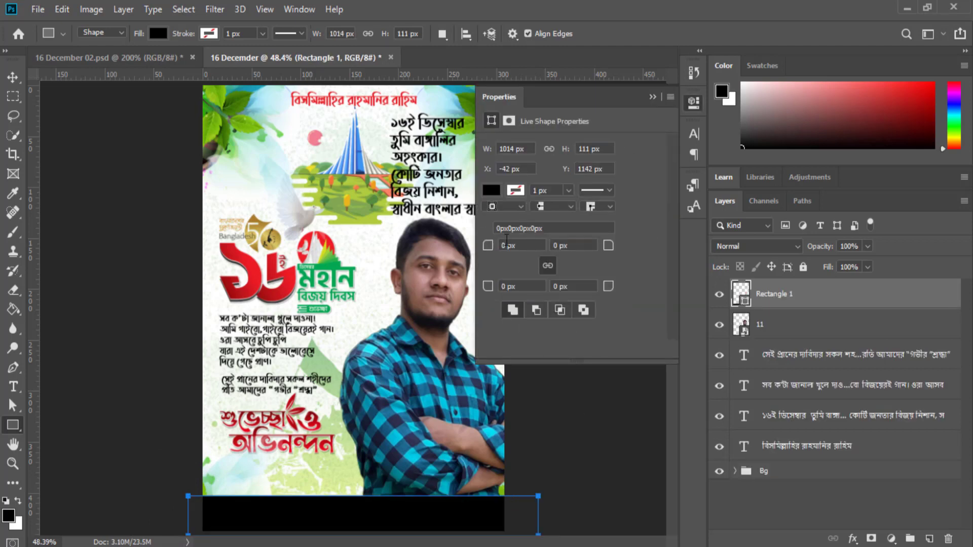
click(492, 190)
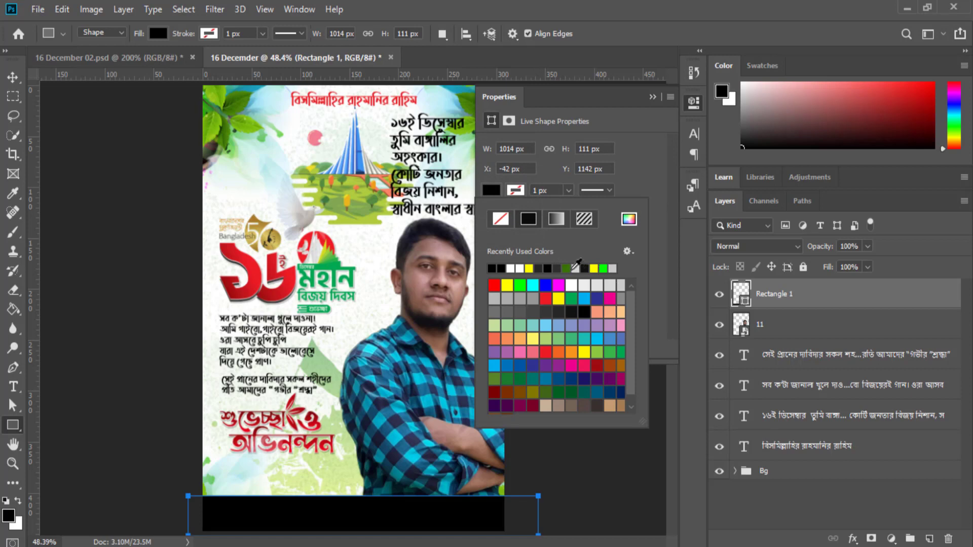
click(566, 268)
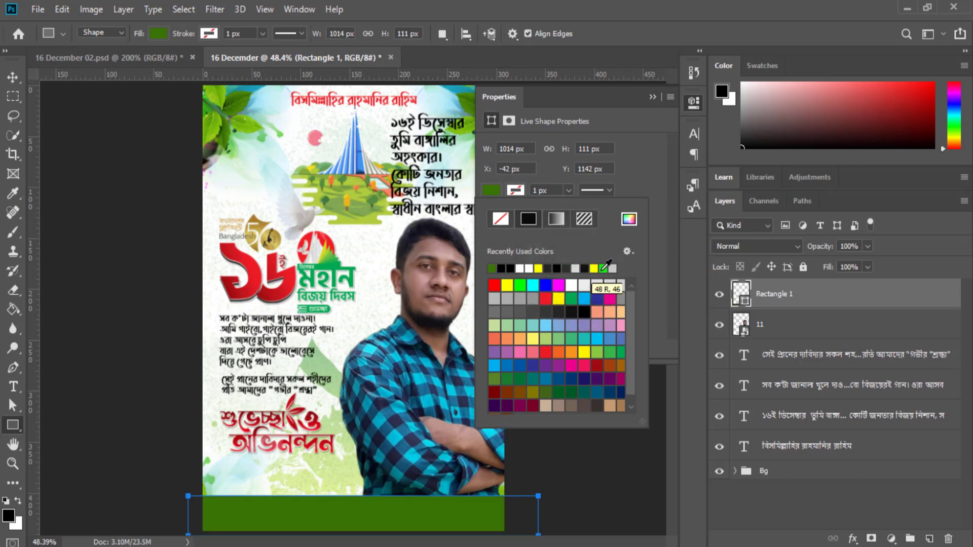
click(603, 268)
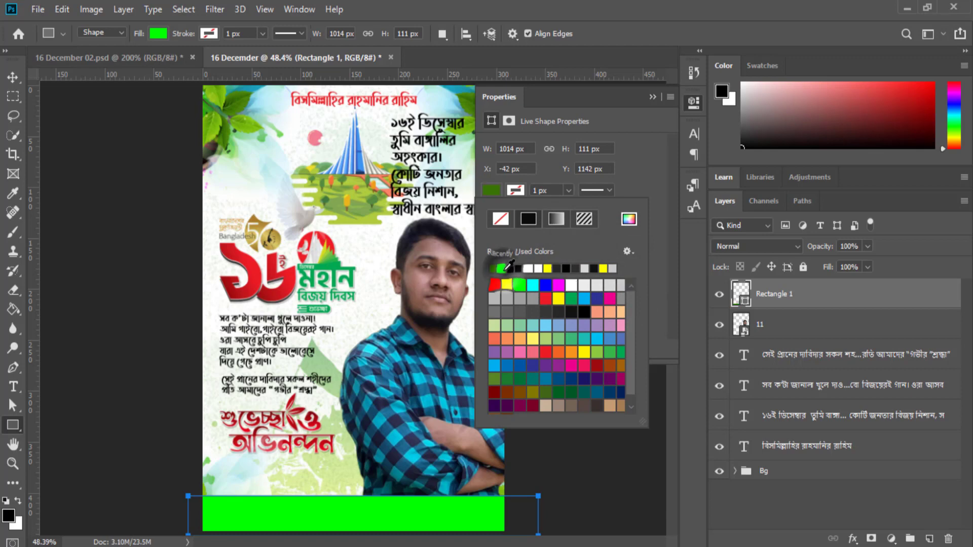
click(501, 268)
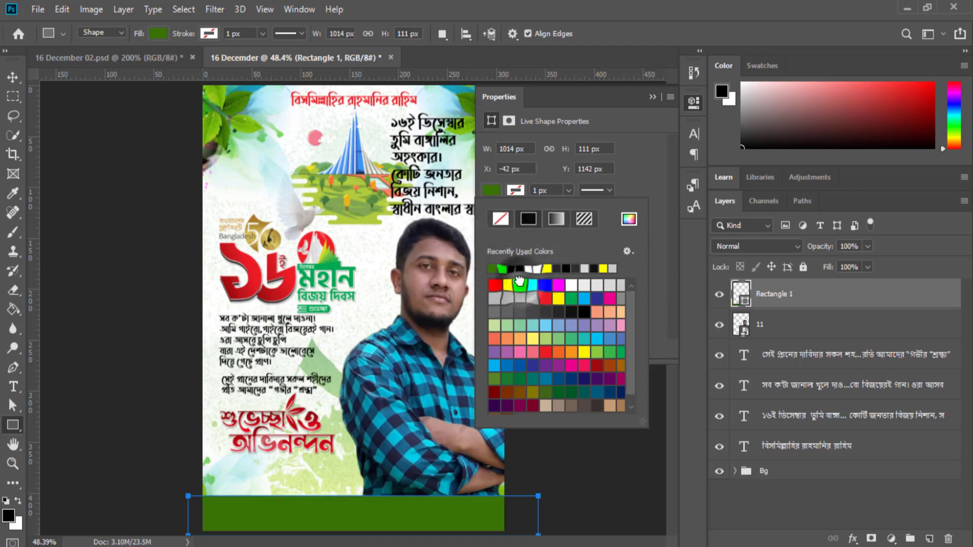
click(501, 268)
click(652, 96)
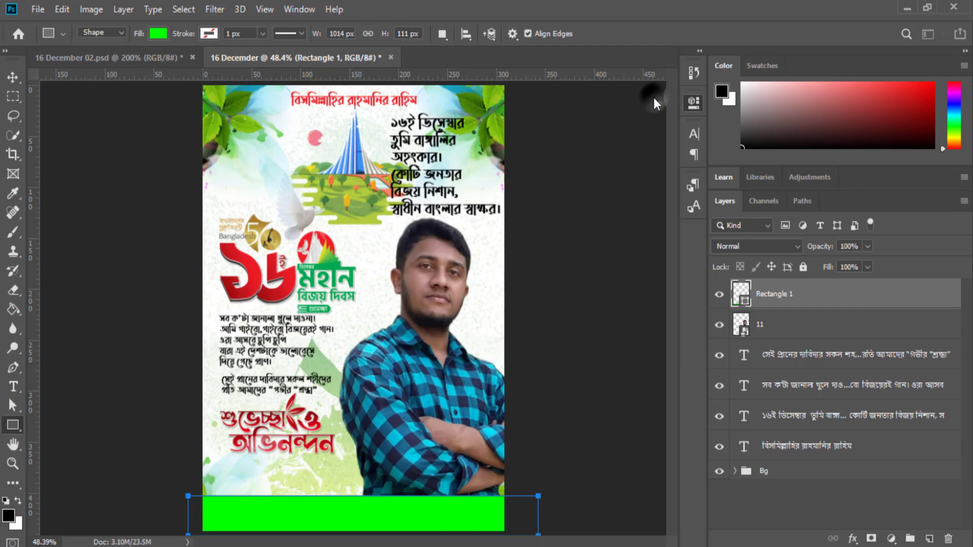
- Check the finished reference poster, then set the bar's fill to dark green
click(180, 57)
key(ctrl+0)
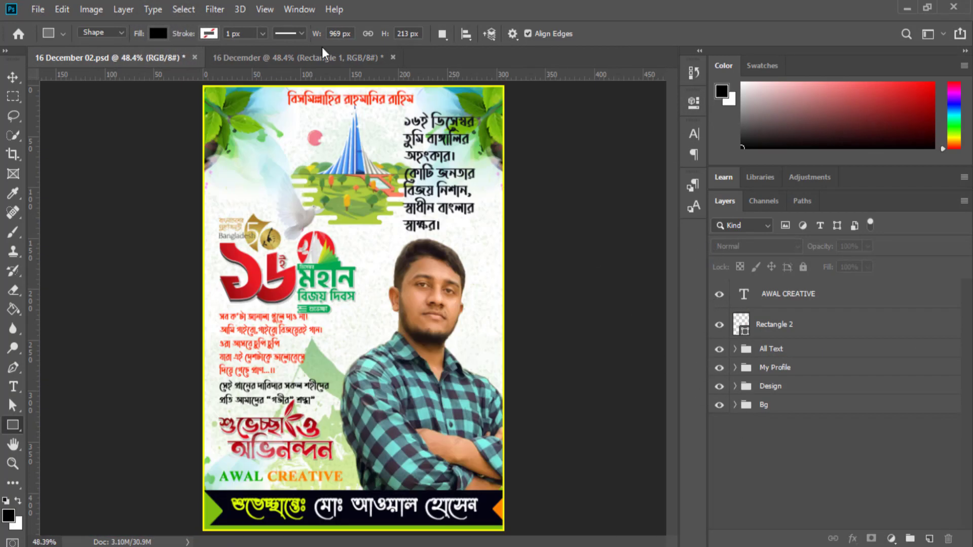
click(296, 57)
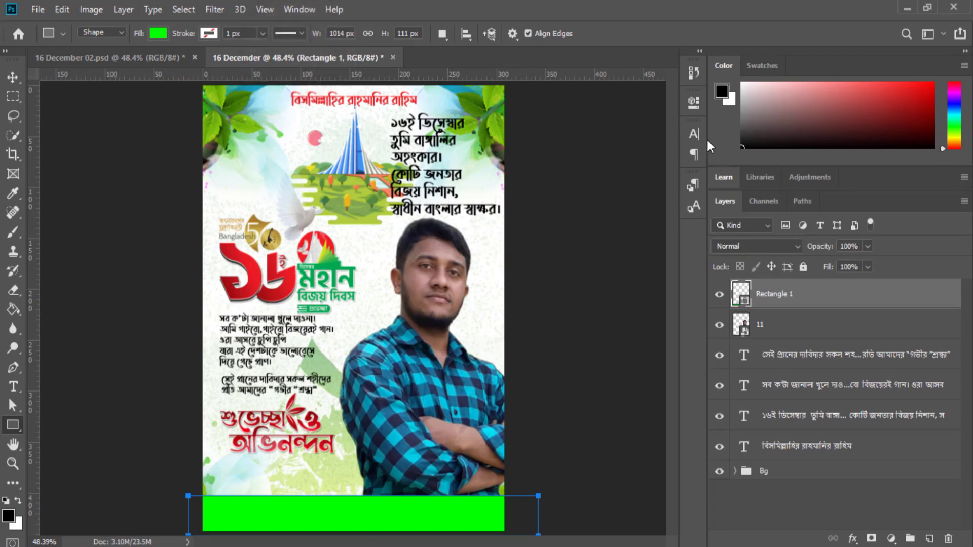
click(694, 102)
click(491, 190)
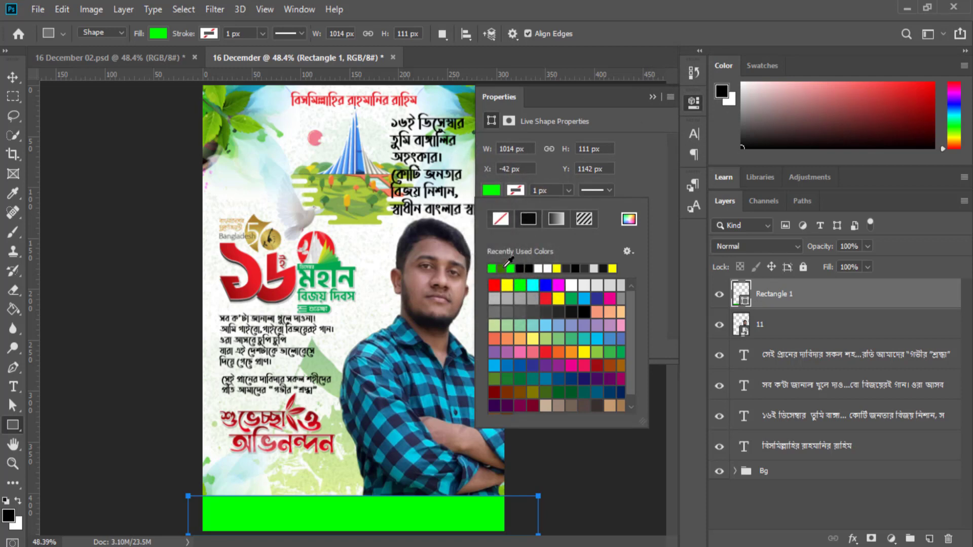
click(502, 267)
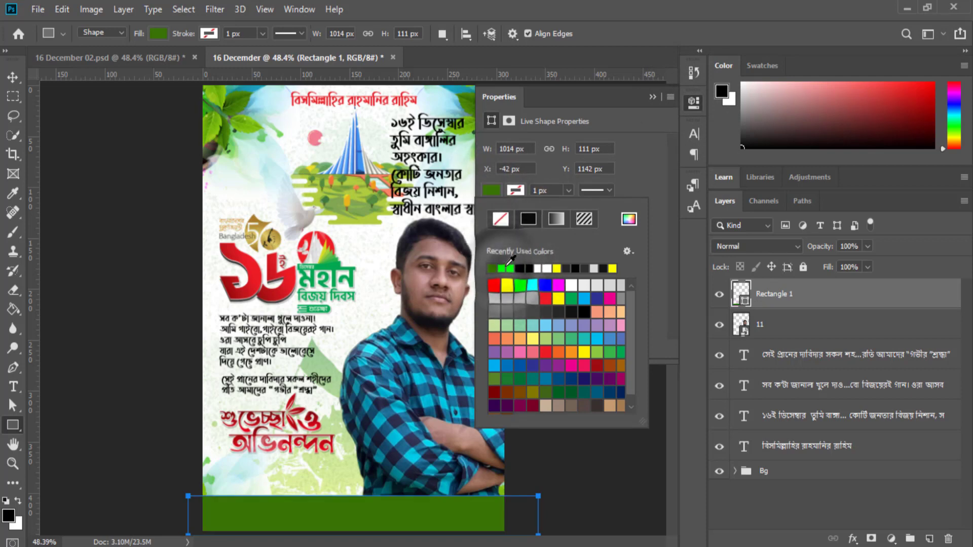
click(655, 99)
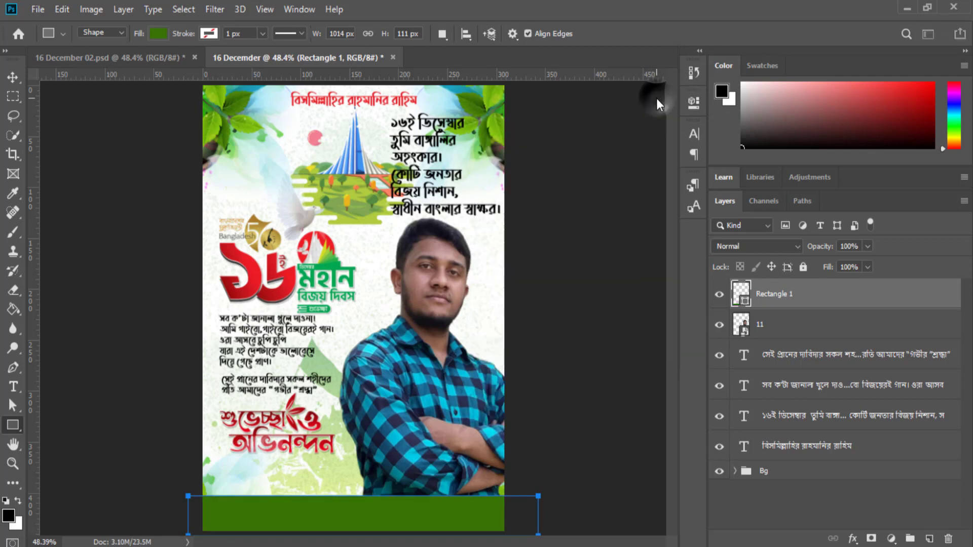
click(11, 78)
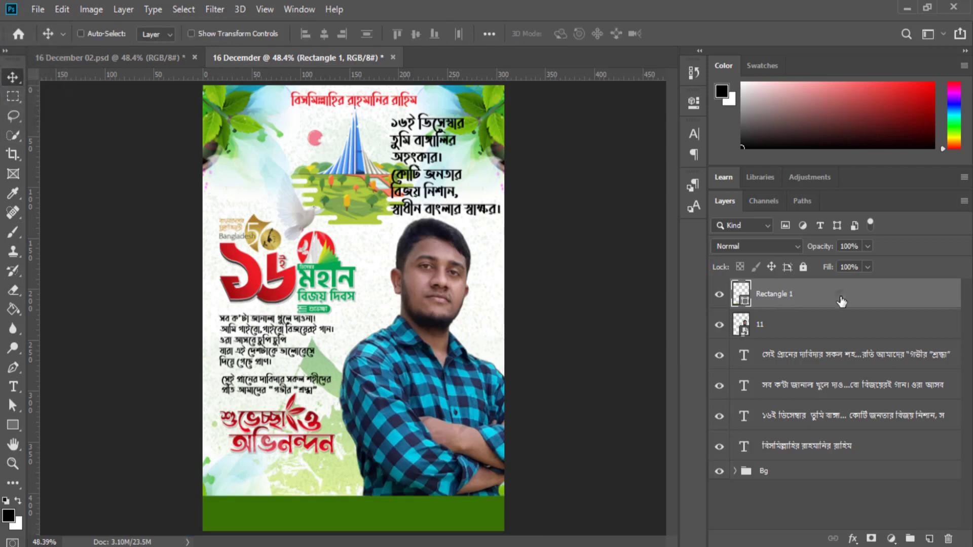
- Duplicate the green bar layer and move the copy slightly down
drag(841, 302, 929, 539)
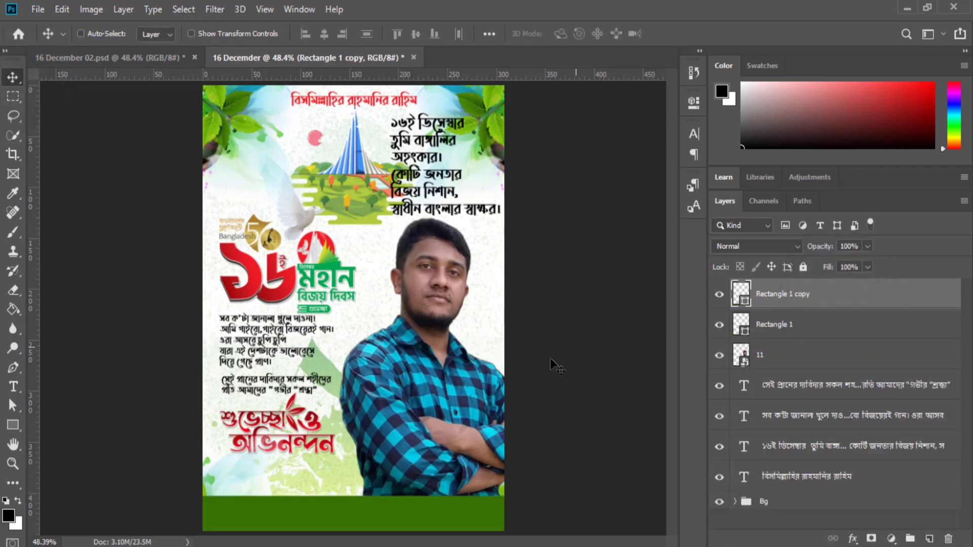
drag(452, 511, 451, 527)
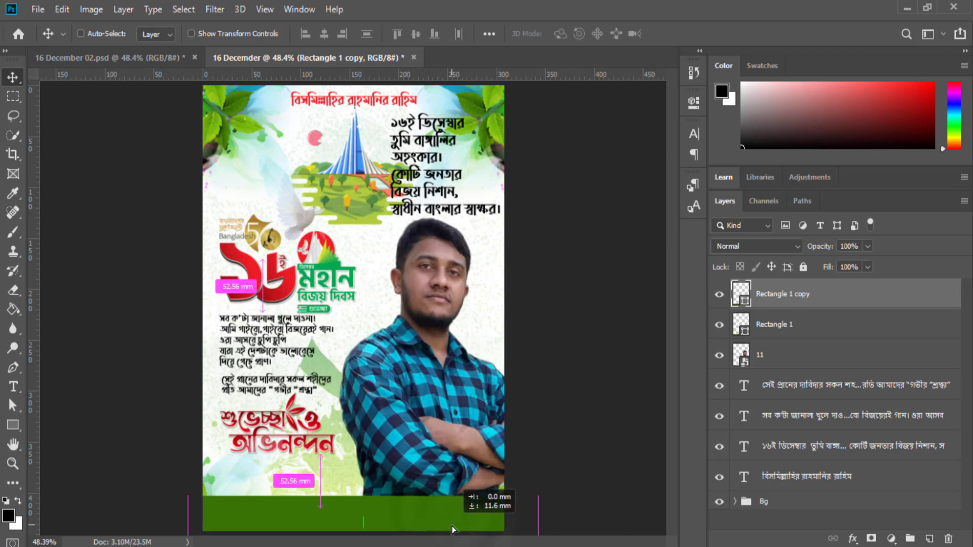
double_click(743, 303)
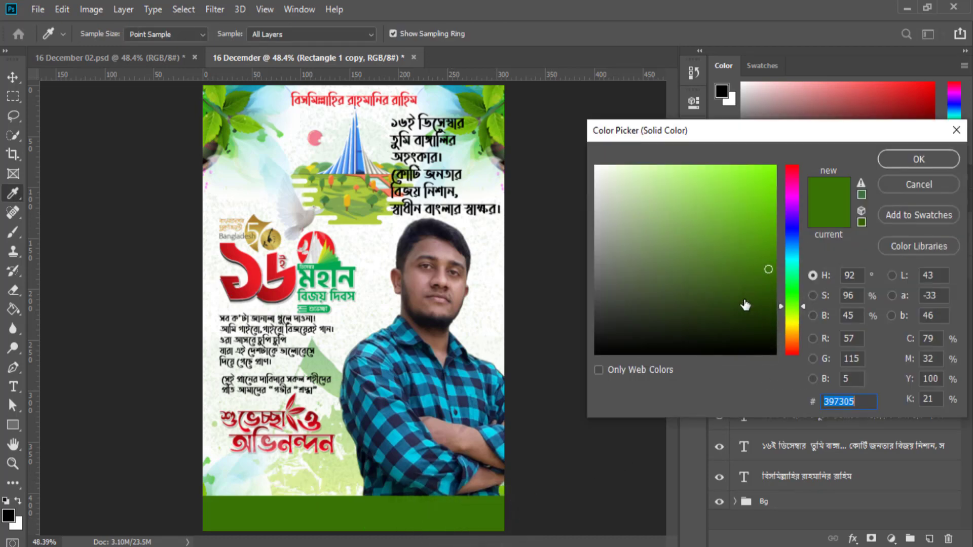
click(908, 163)
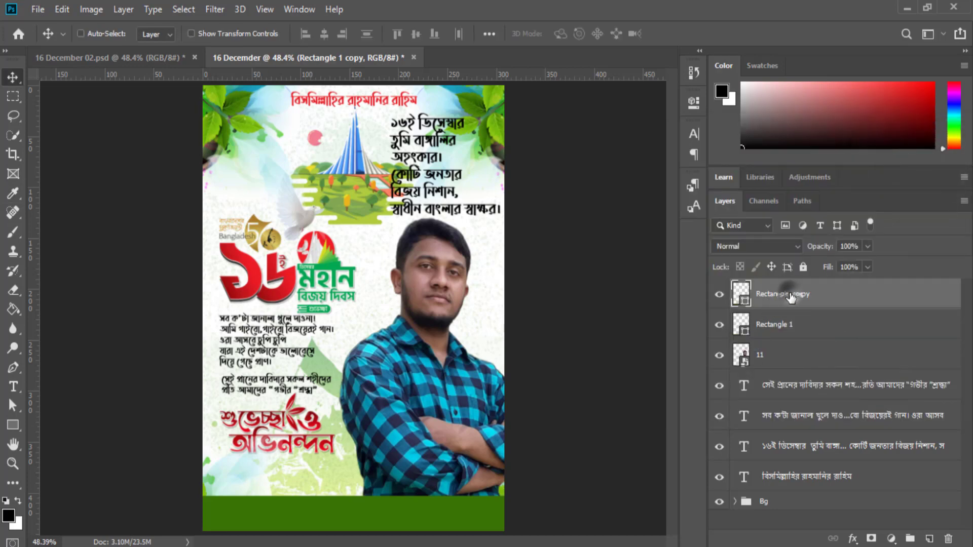
- Recolour the original Rectangle 1 to black #000000 and nudge the green copy down
double_click(743, 324)
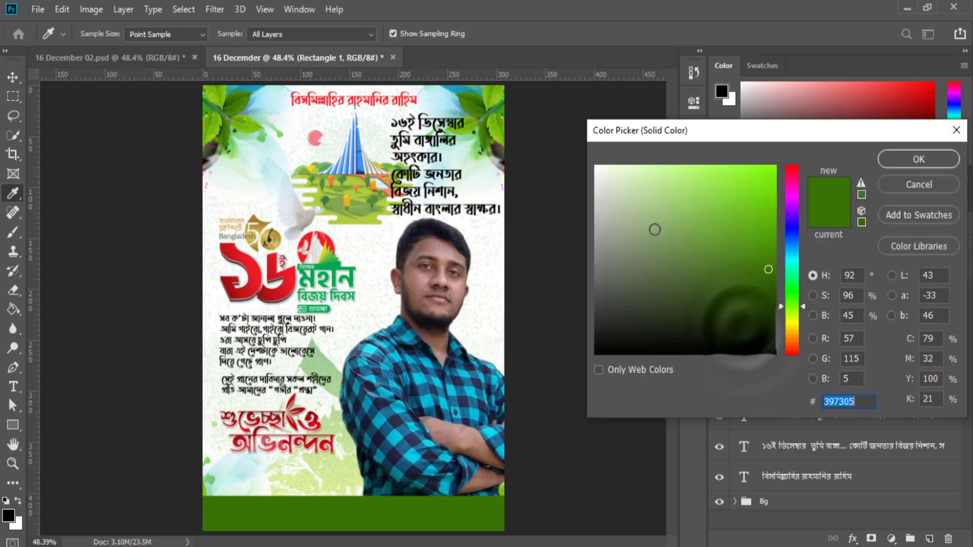
drag(654, 230, 603, 354)
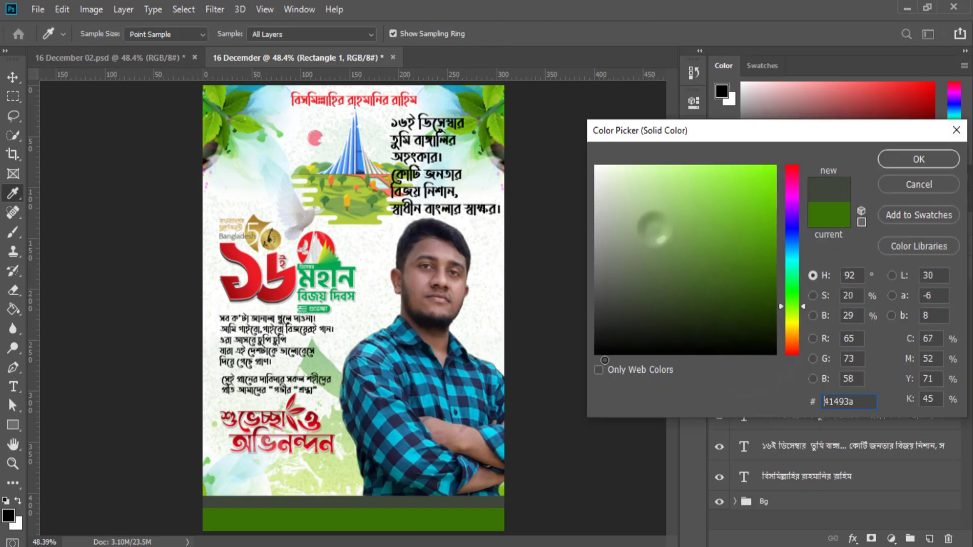
click(921, 160)
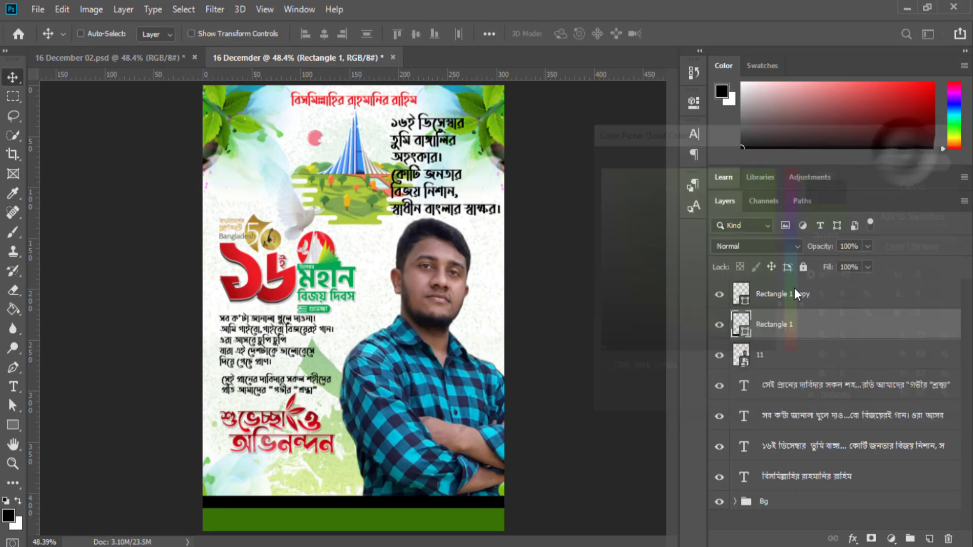
click(766, 298)
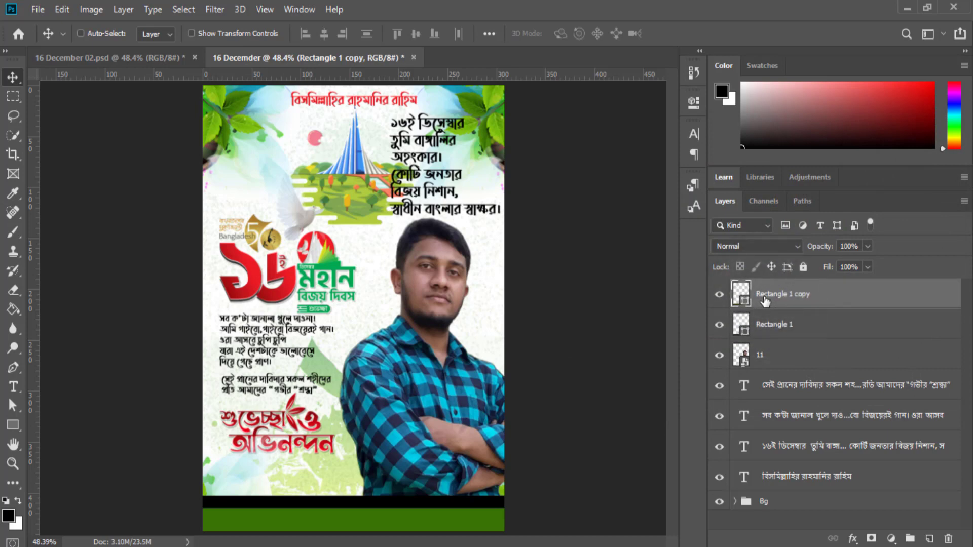
key(shift+Down)
key(shift+Down)
key(shift+Down)
key(shift+Down)
key(shift+Down)
key(shift+Down)
key(shift+Down)
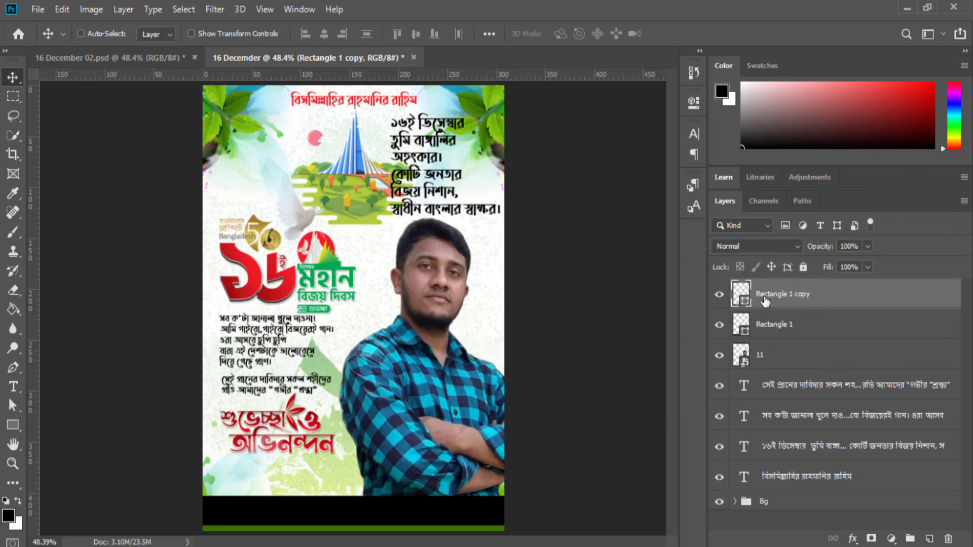
key(shift+Down)
key(shift+Down)
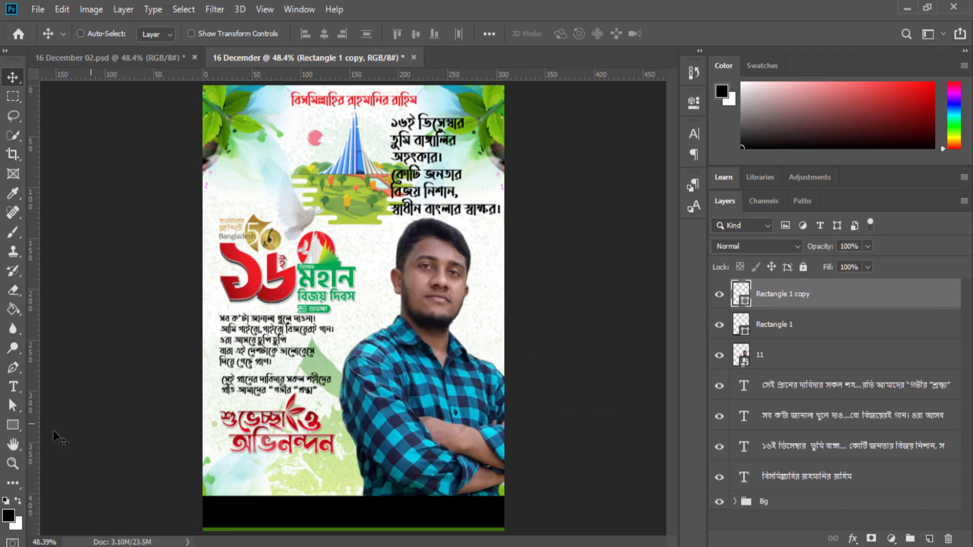
- Group the four Bangla text layers and name the group All Text
key(z)
click(774, 384)
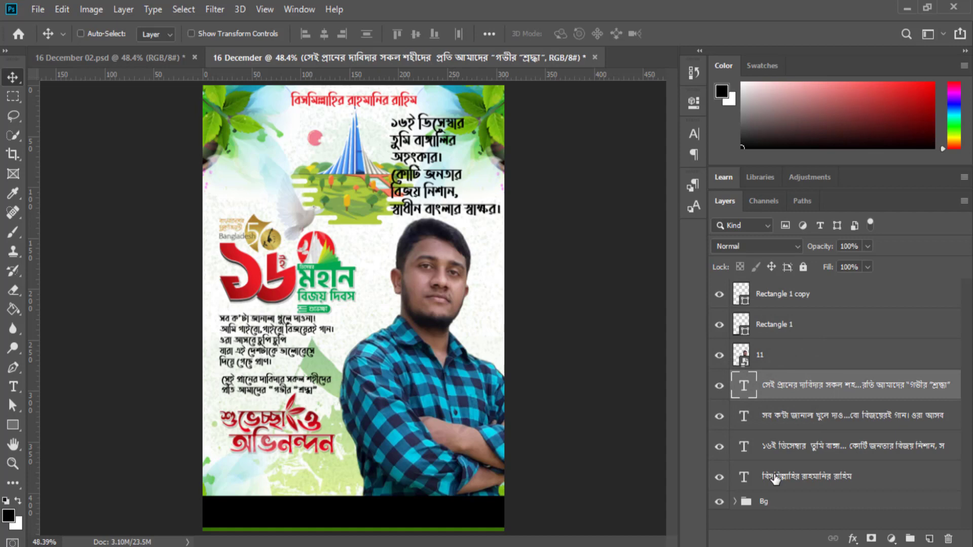
shift+click(774, 477)
key(ctrl+g)
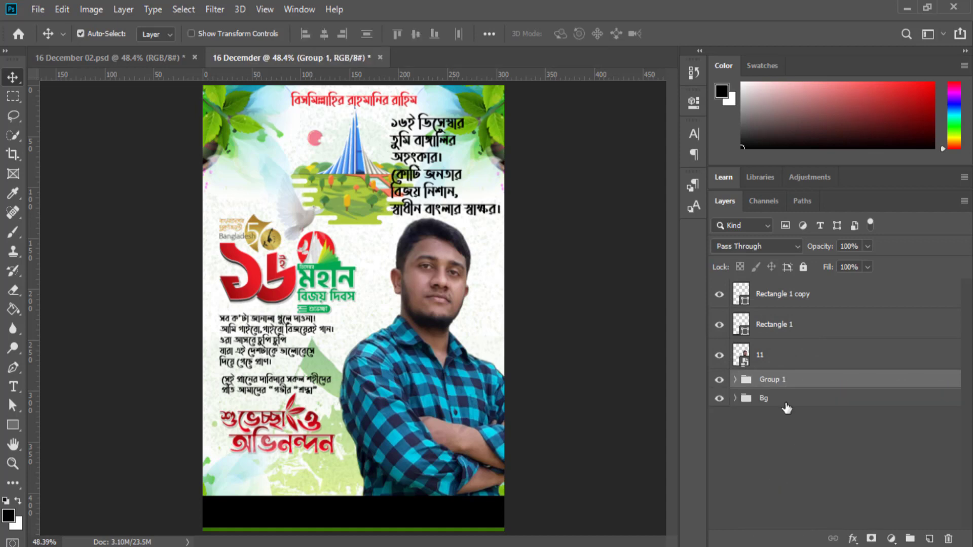
double_click(768, 381)
text(Al)
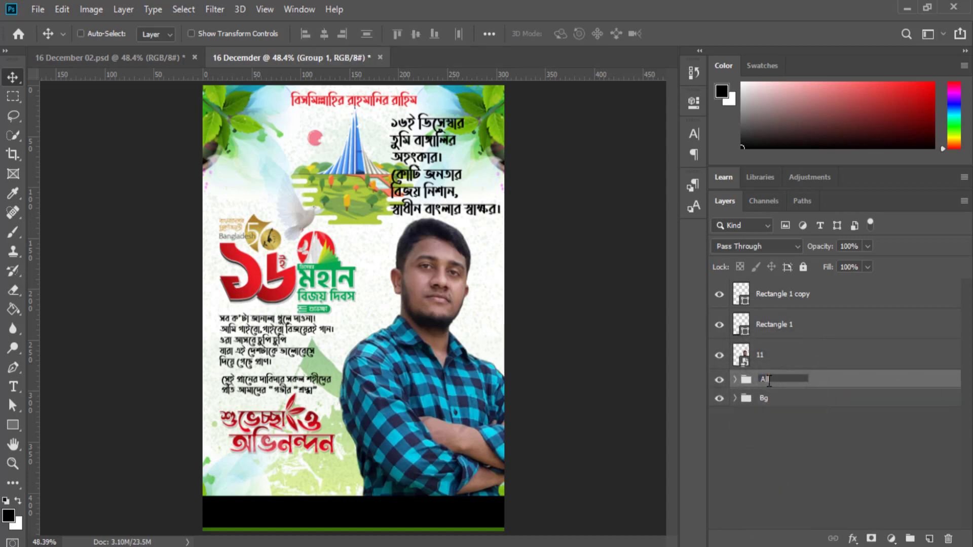
text(l Text)
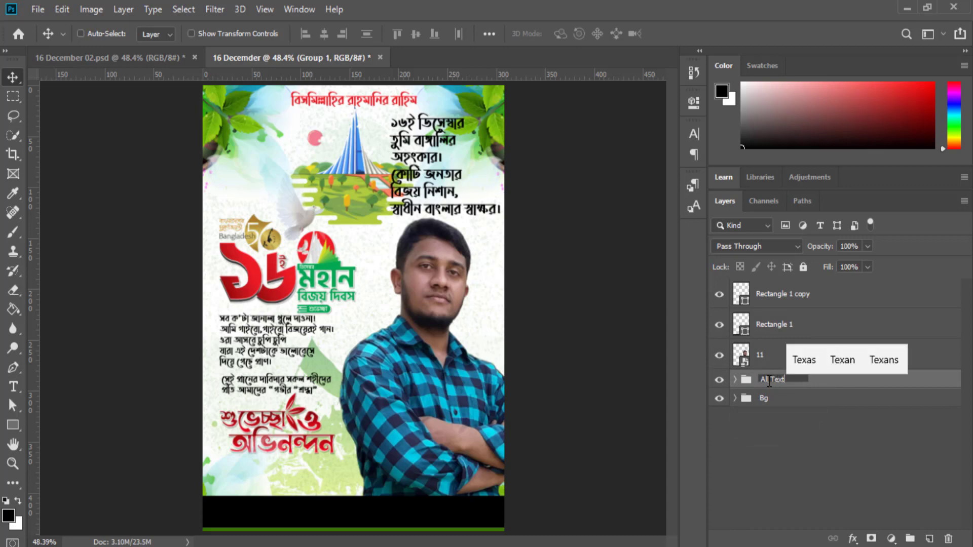
key(Return)
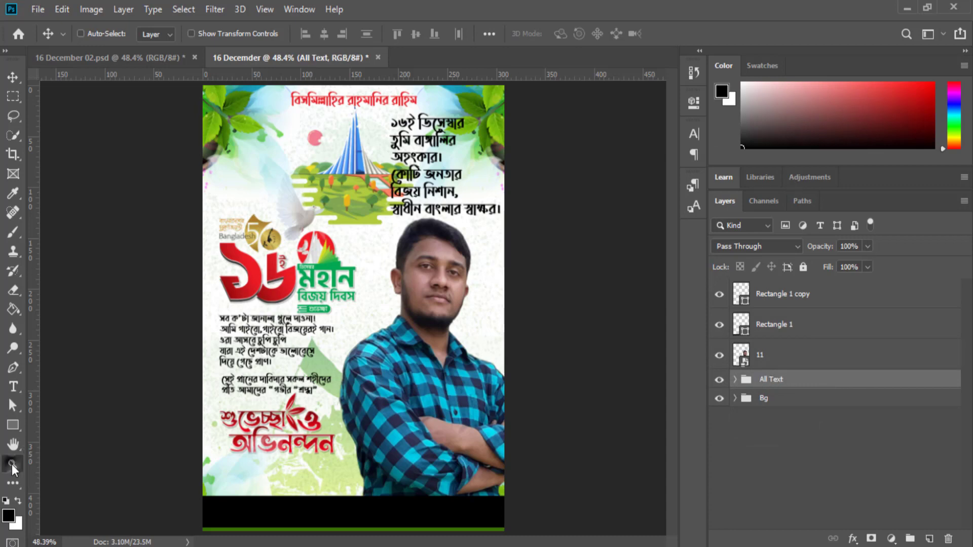
- Zoom into the black footer band and switch to the Rounded Rectangle Tool
click(13, 463)
click(273, 512)
click(299, 495)
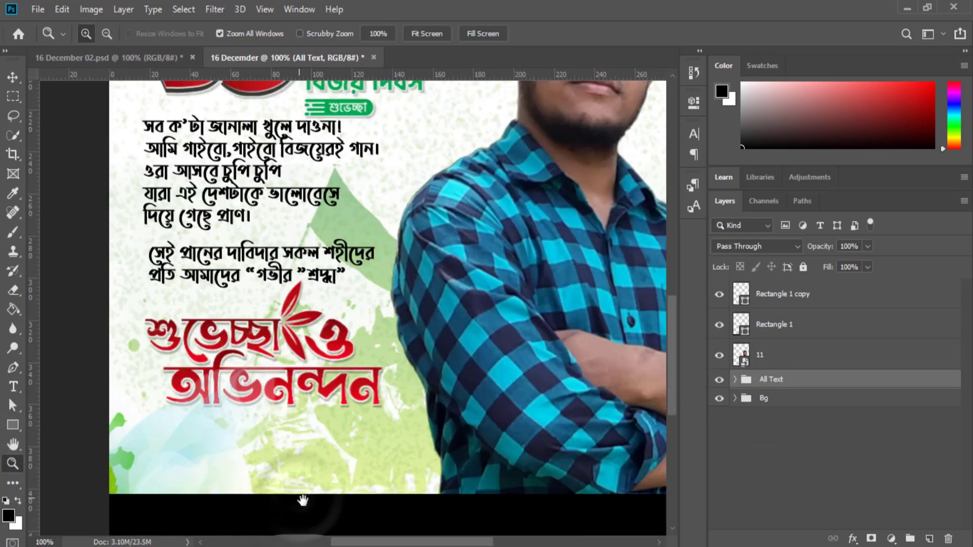
drag(301, 498, 328, 345)
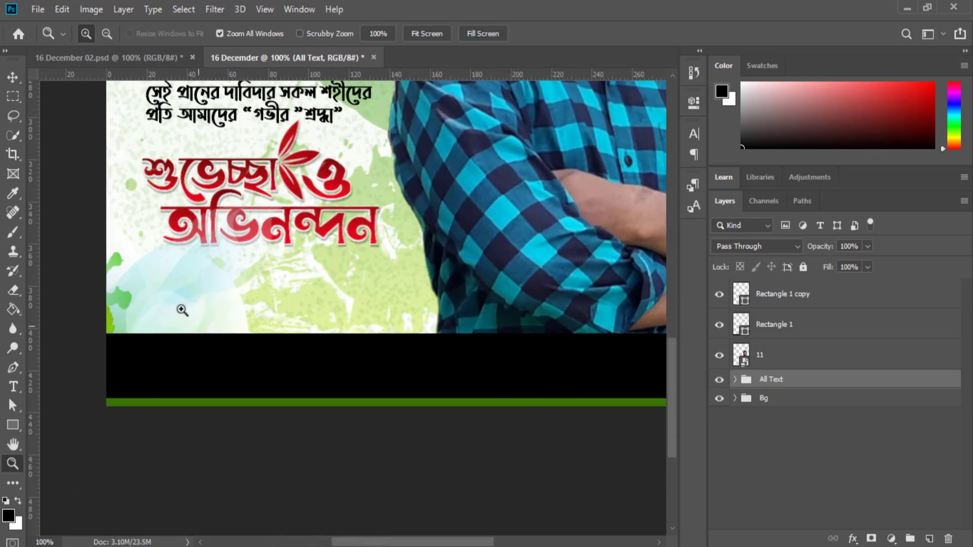
click(16, 428)
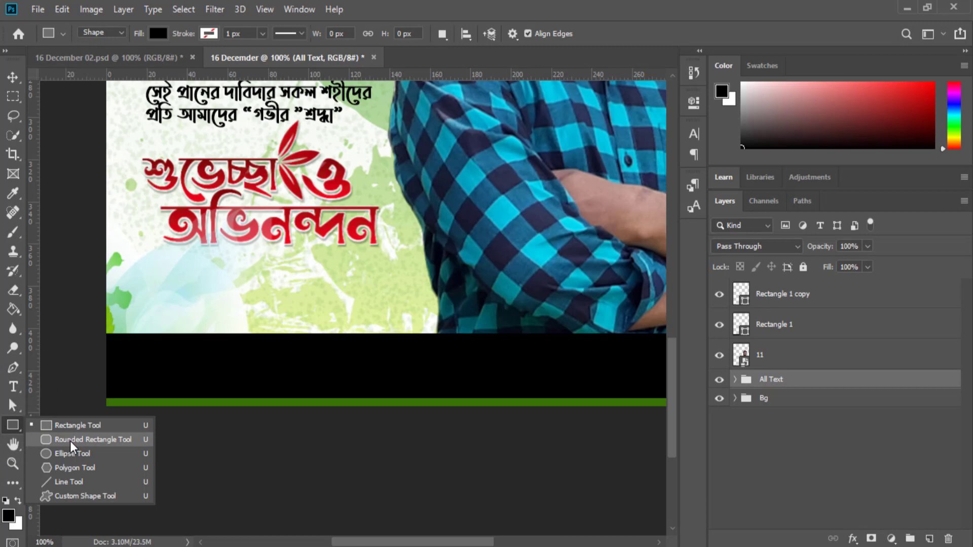
click(71, 444)
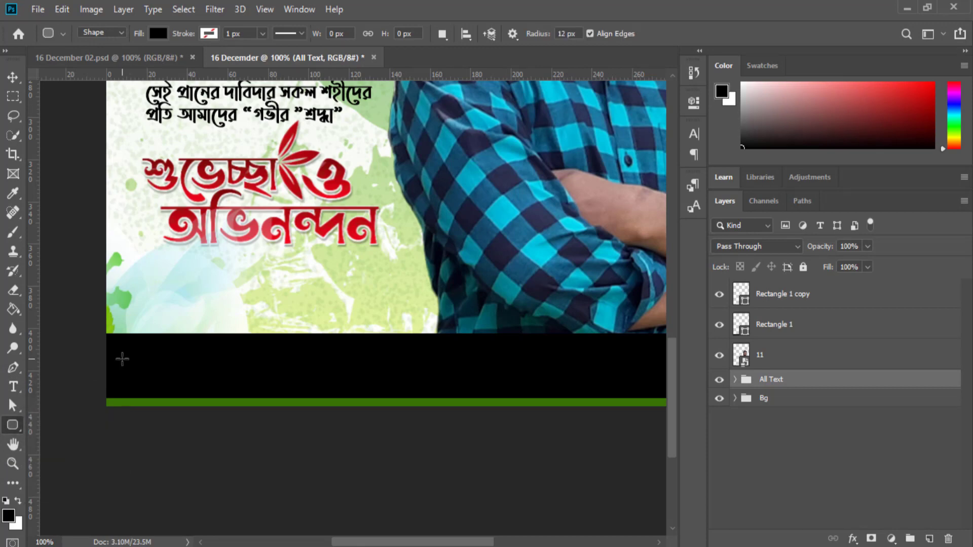
- Draw a 96 × 96 px square with 17 px corners at the footer's left, then select its top-right corner
drag(120, 361, 155, 397)
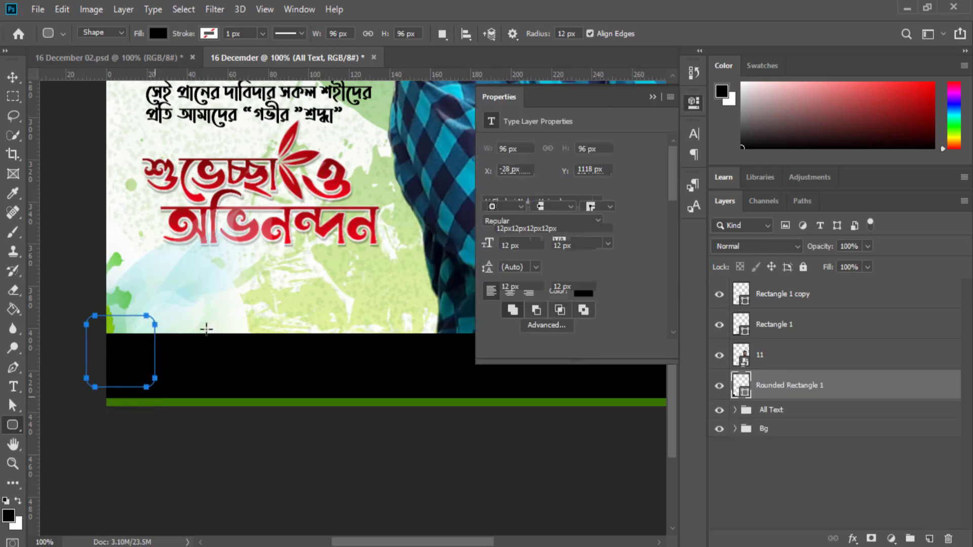
drag(488, 253, 490, 254)
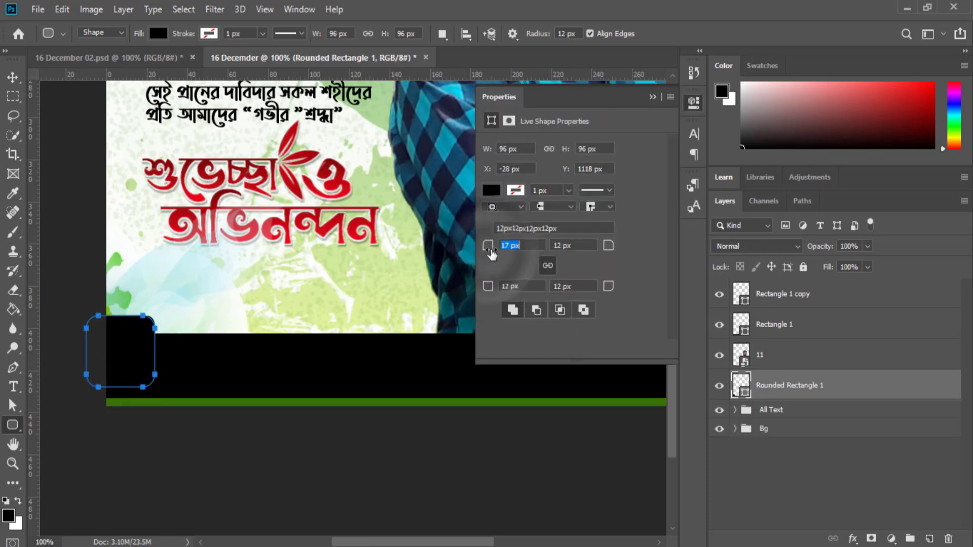
click(651, 98)
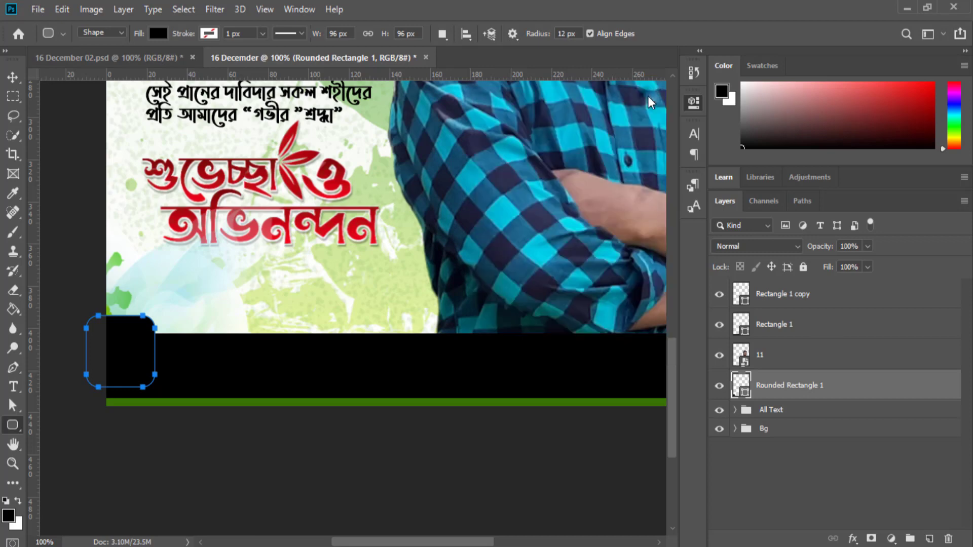
click(15, 407)
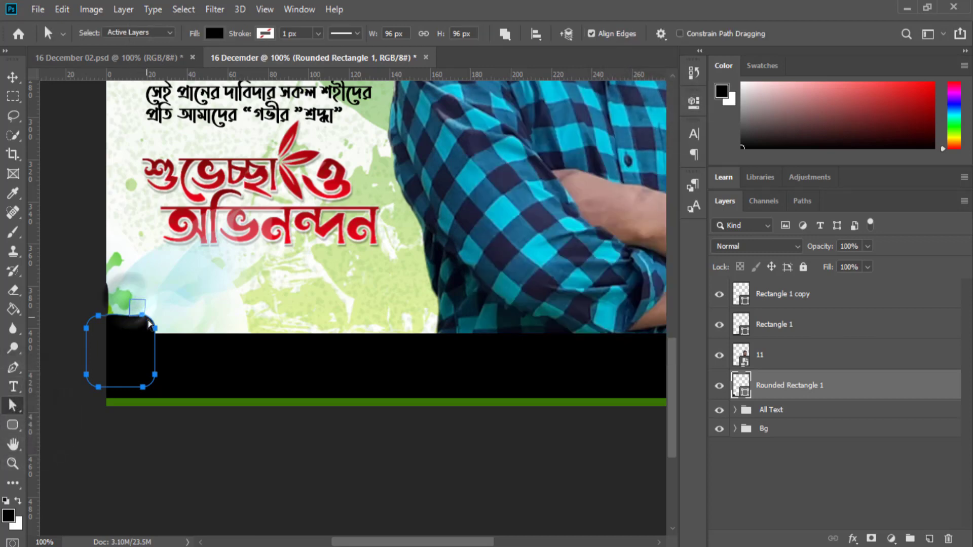
drag(130, 304, 173, 350)
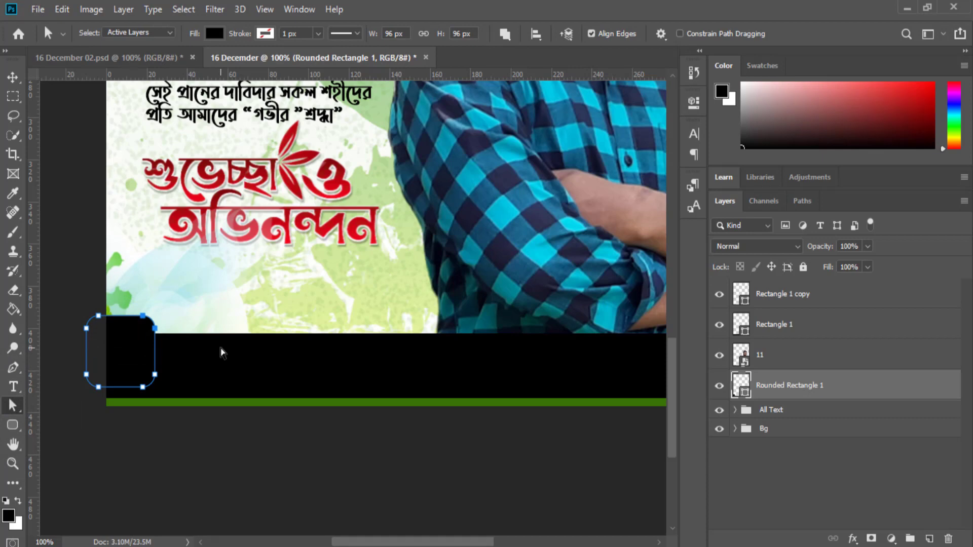
- Delete the rounded square's top-right corner points, converting the live shape to a path
key(Delete)
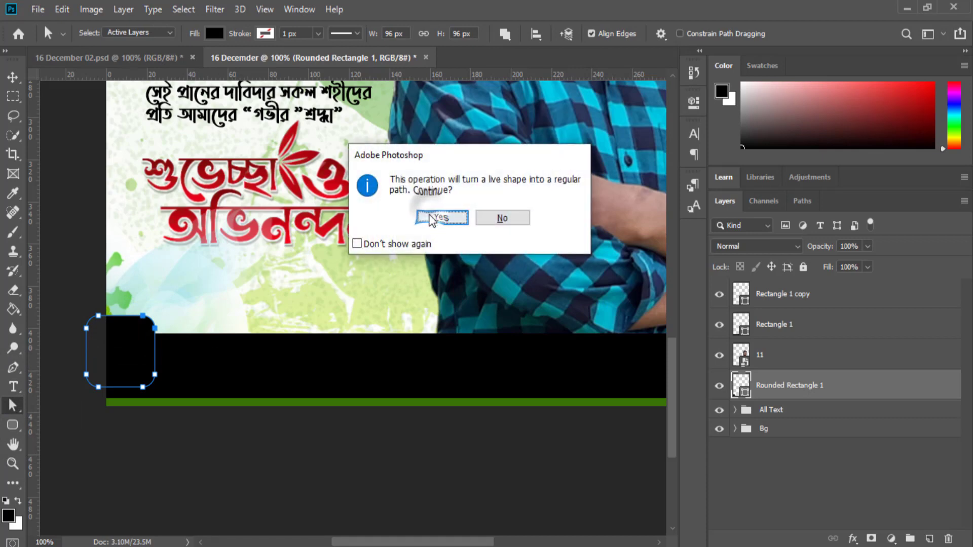
click(426, 221)
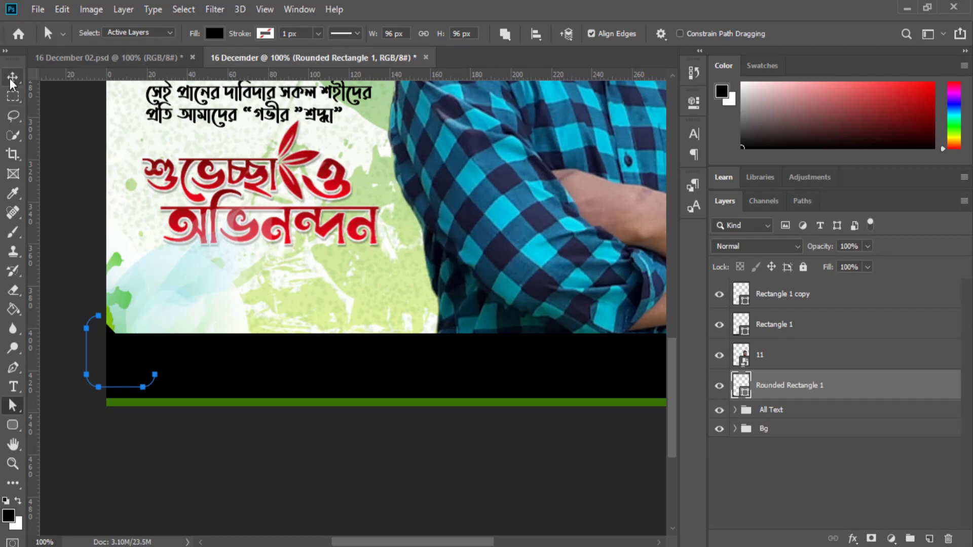
click(127, 368)
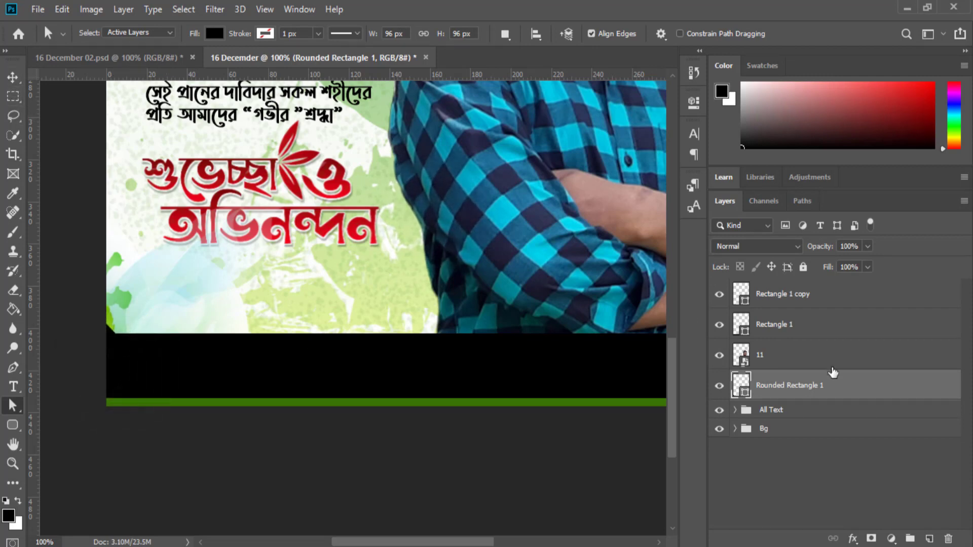
- Move the Rounded Rectangle 1 triangle layer to the top of the layer stack
double_click(801, 389)
click(879, 387)
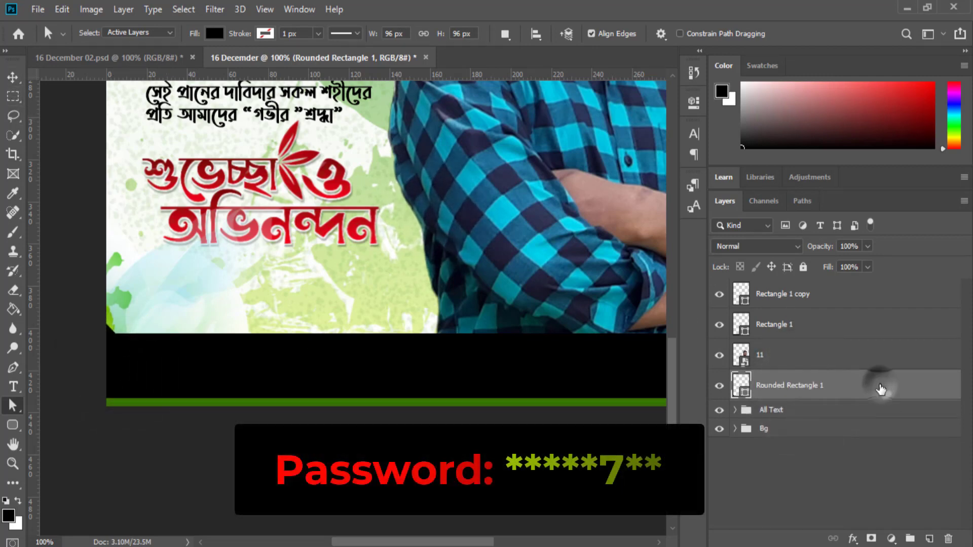
double_click(861, 385)
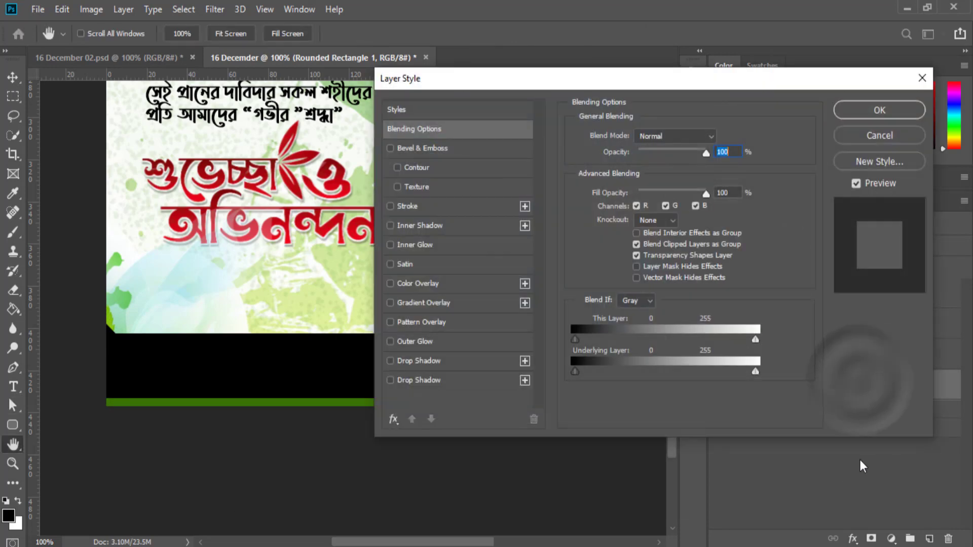
click(921, 77)
drag(799, 389, 785, 287)
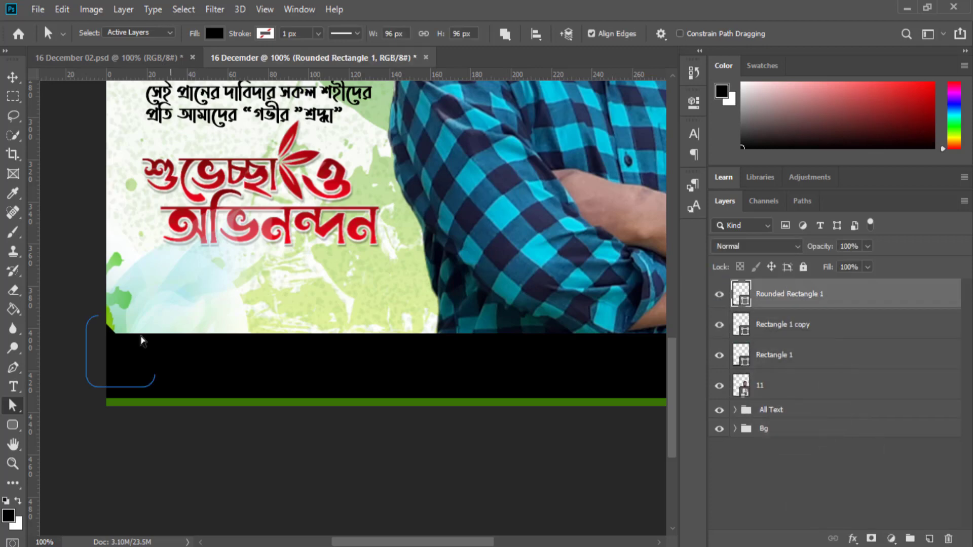
- Colour the triangle with the footer line's green and move it onto the black footer
key(v)
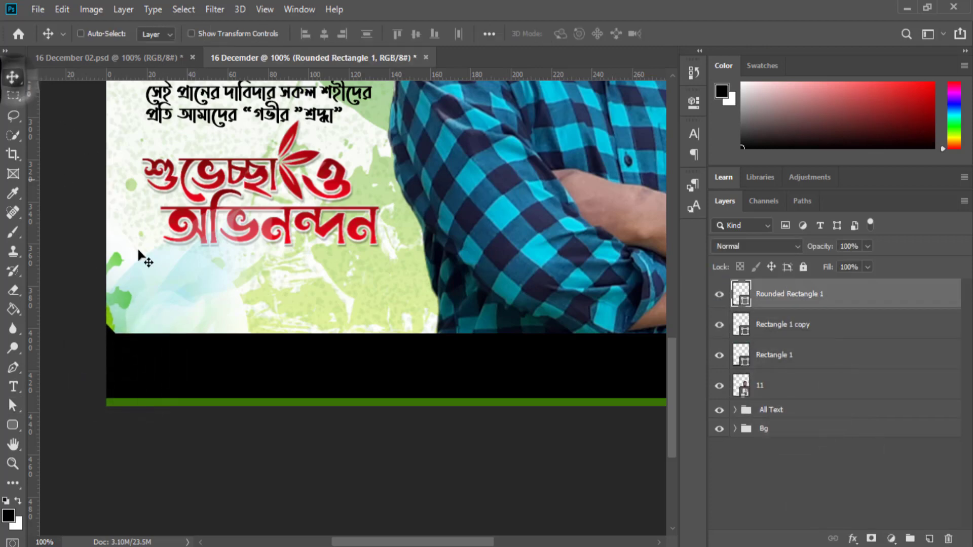
mouse_move(156, 363)
mouse_down()
mouse_move(180, 366)
mouse_move(228, 297)
mouse_up()
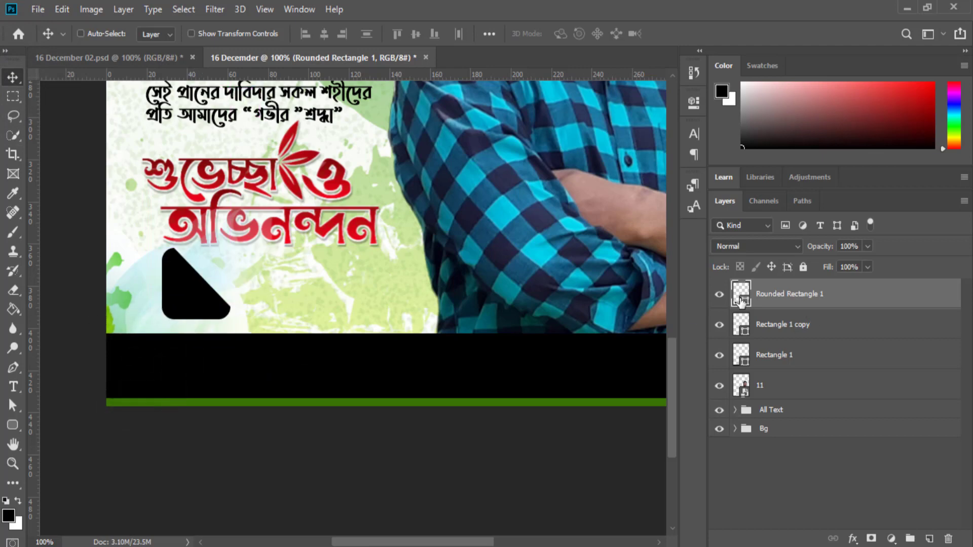
double_click(743, 302)
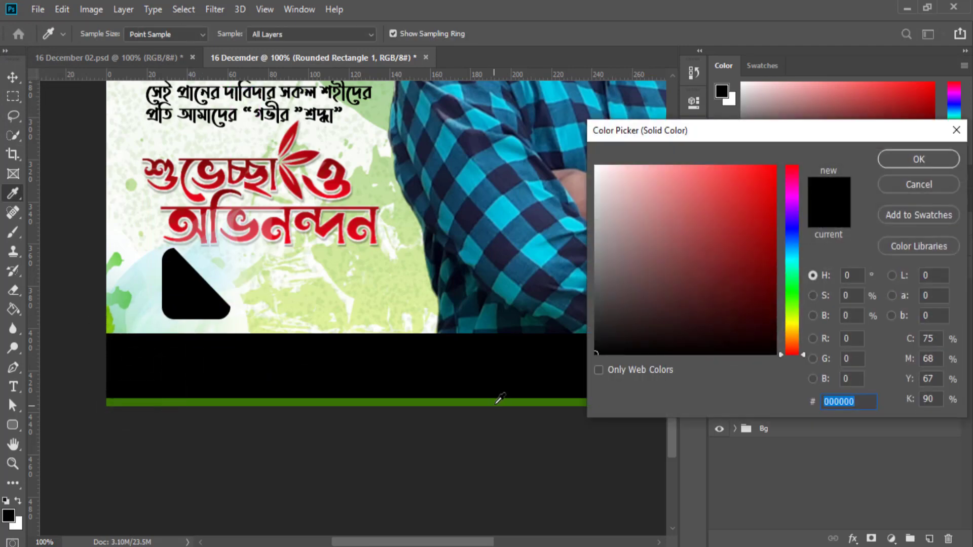
click(497, 402)
click(905, 158)
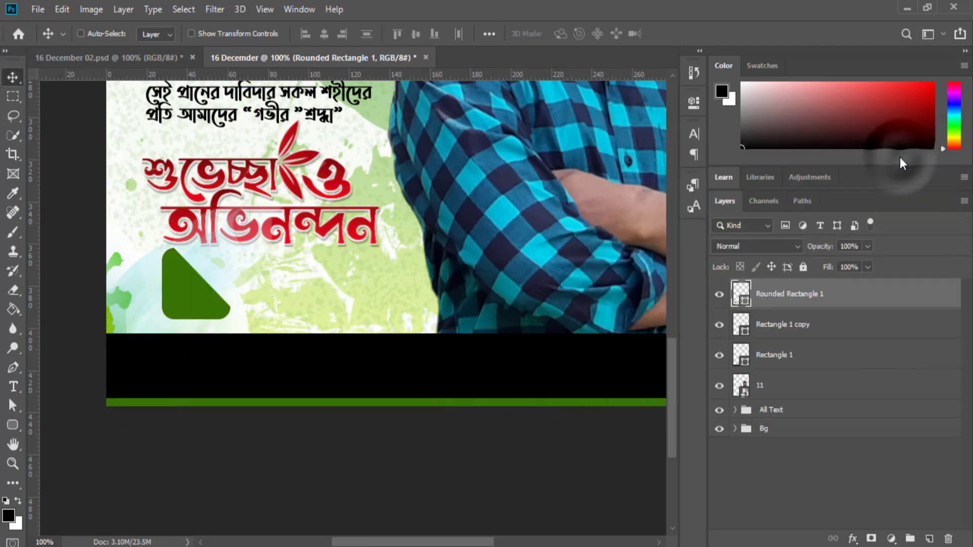
drag(204, 300, 205, 342)
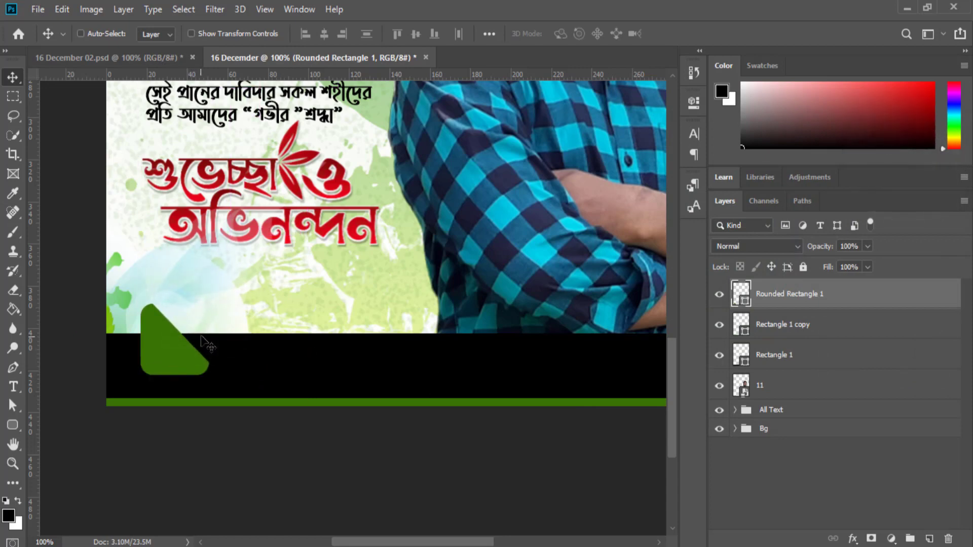
- Rotate the green shape -135°, place it at the footer's left edge, and scale it to about 78%
key(ctrl+t)
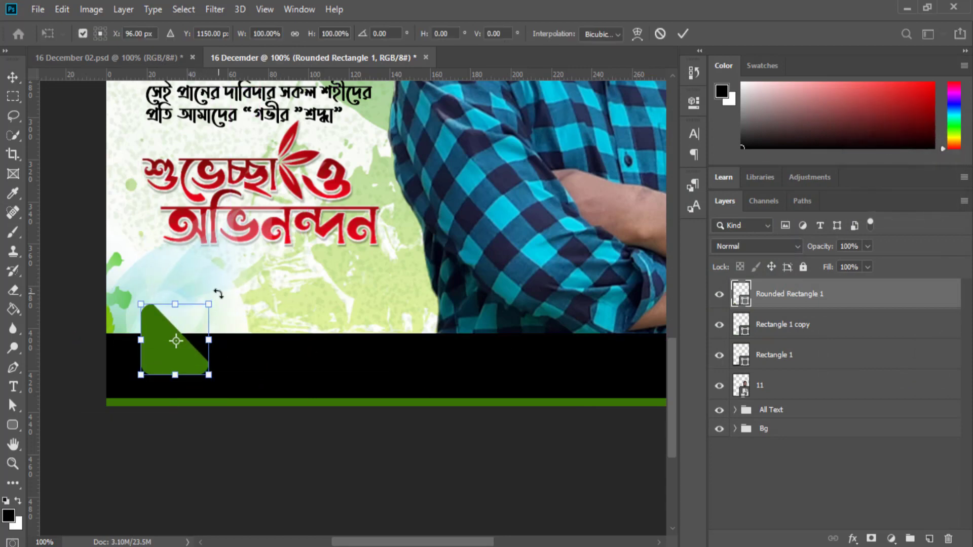
mouse_move(217, 293)
mouse_down()
mouse_move(74, 315)
mouse_move(75, 328)
mouse_up()
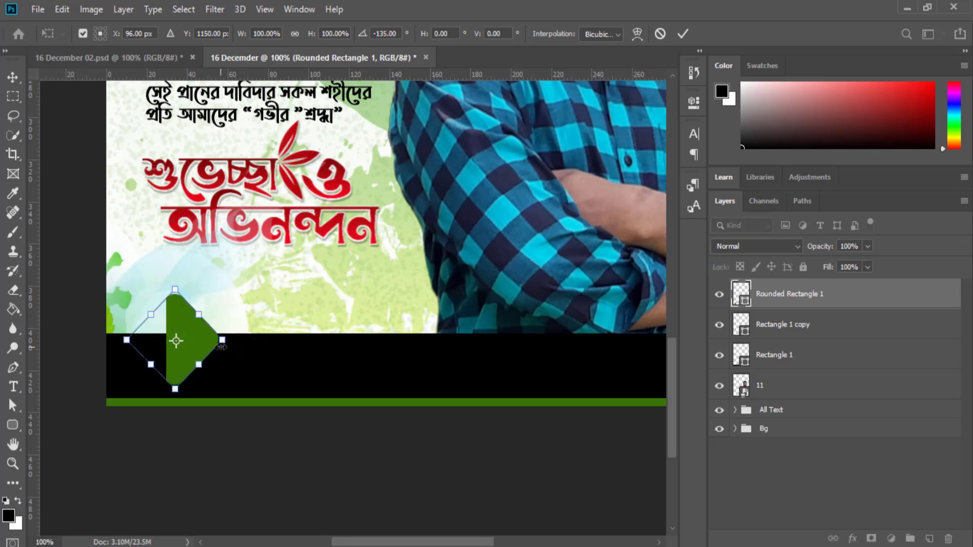
drag(213, 349, 149, 366)
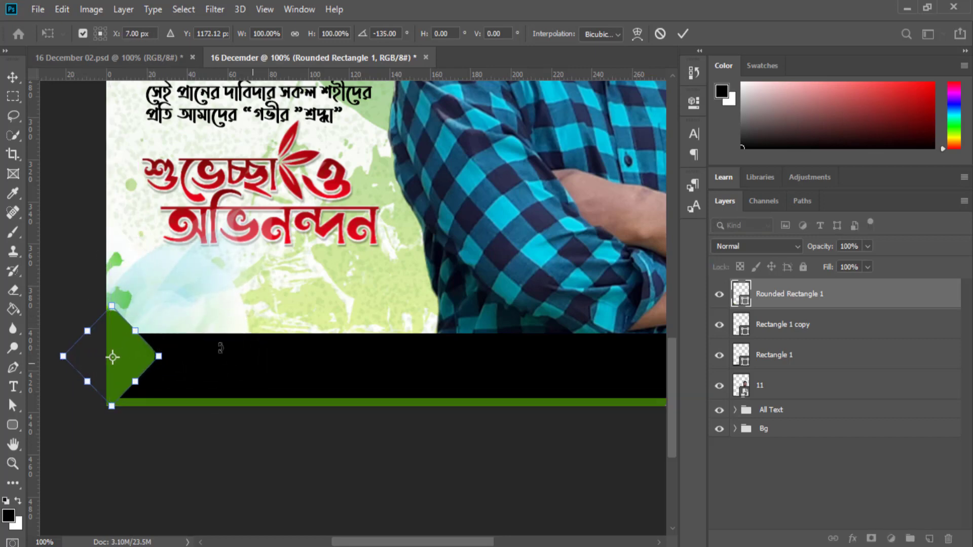
click(684, 35)
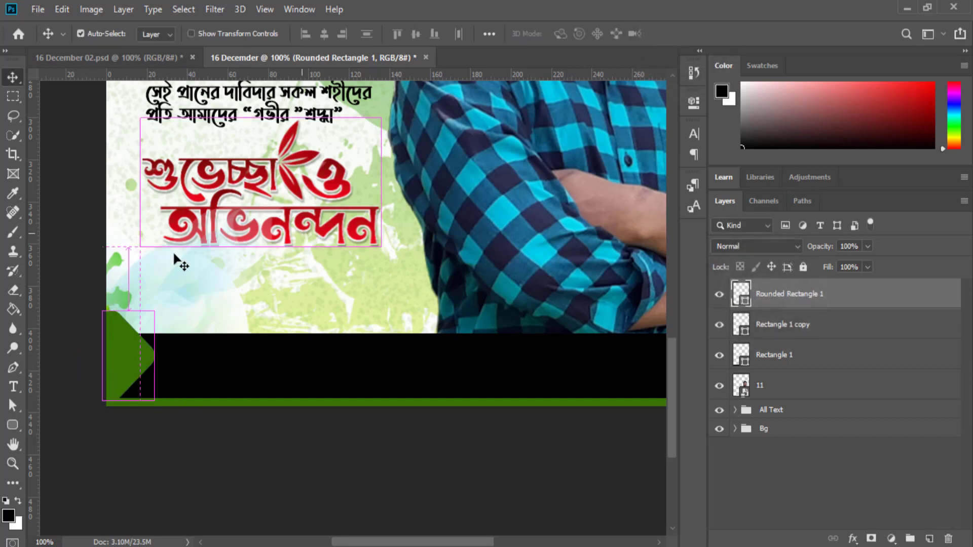
key(ctrl+t)
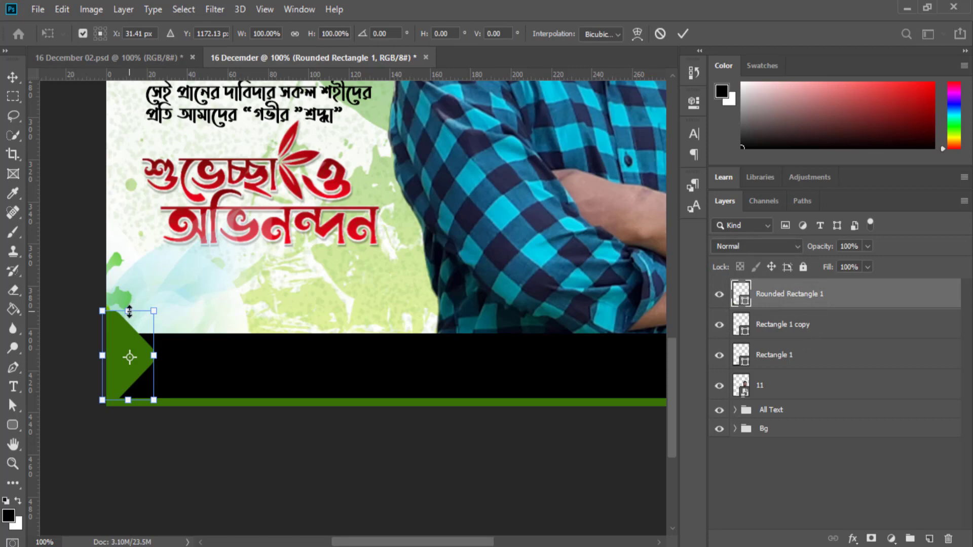
drag(154, 310, 119, 349)
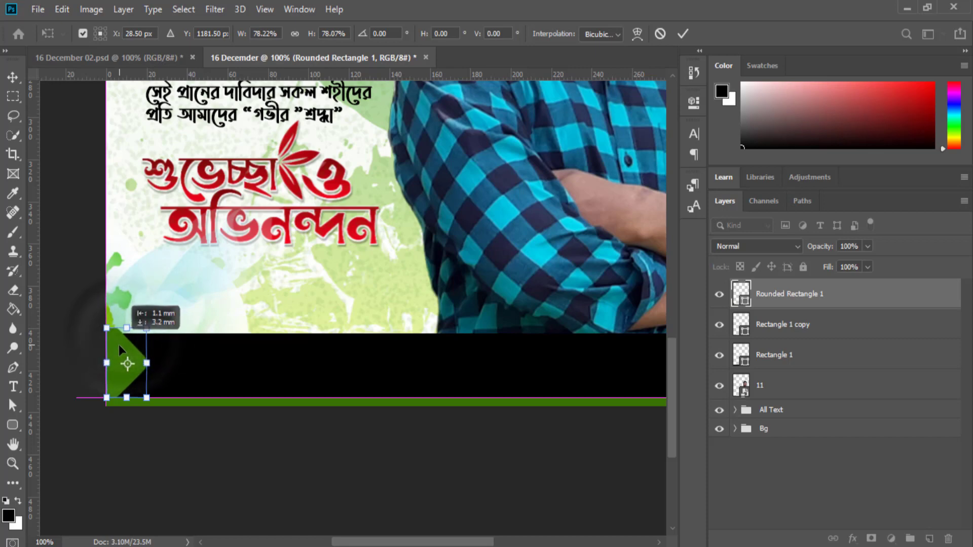
- Commit the resized green arrow, deselect all layers, and fit the whole poster in view
click(822, 490)
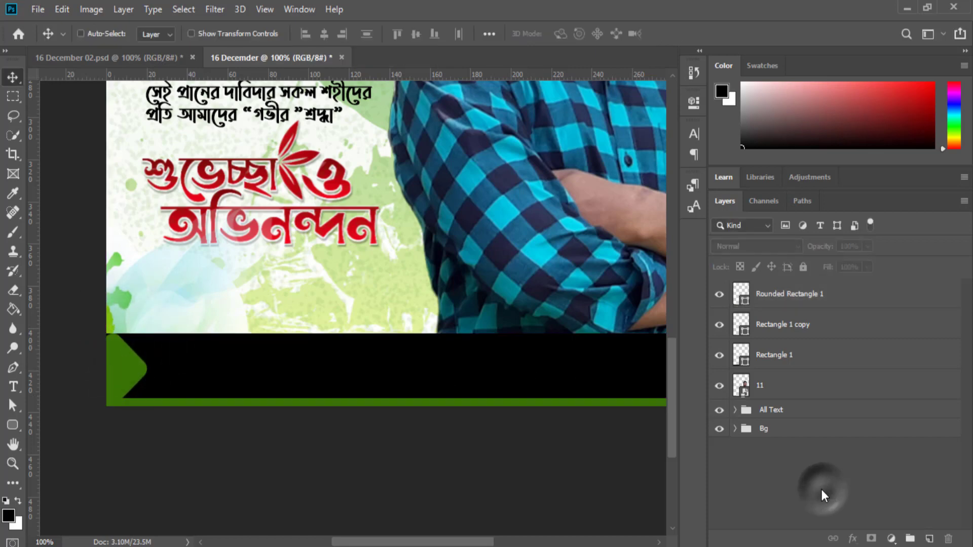
click(771, 294)
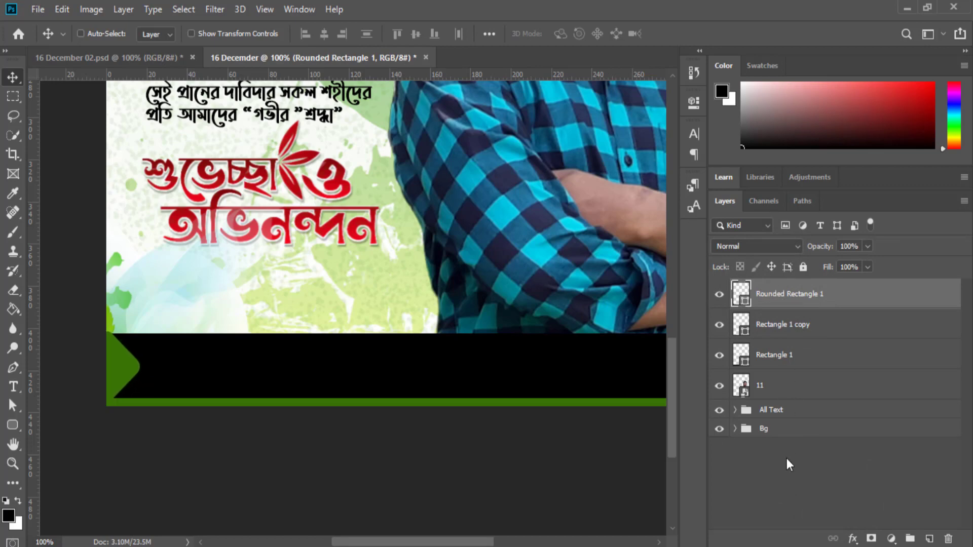
click(786, 479)
key(ctrl+0)
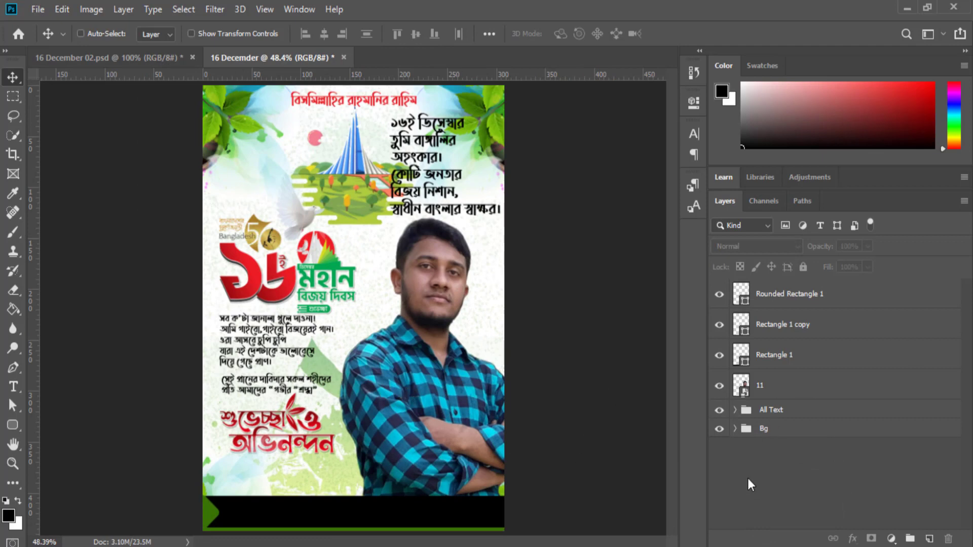
- Type the Bangla greeting 'suvecchante' and the sender's name with Avro above the footer
click(14, 387)
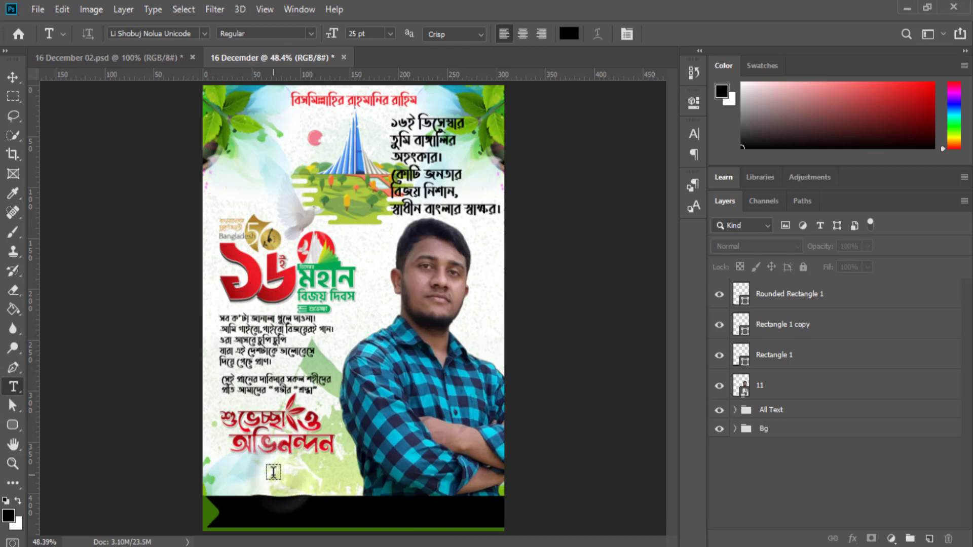
click(322, 479)
text(s)
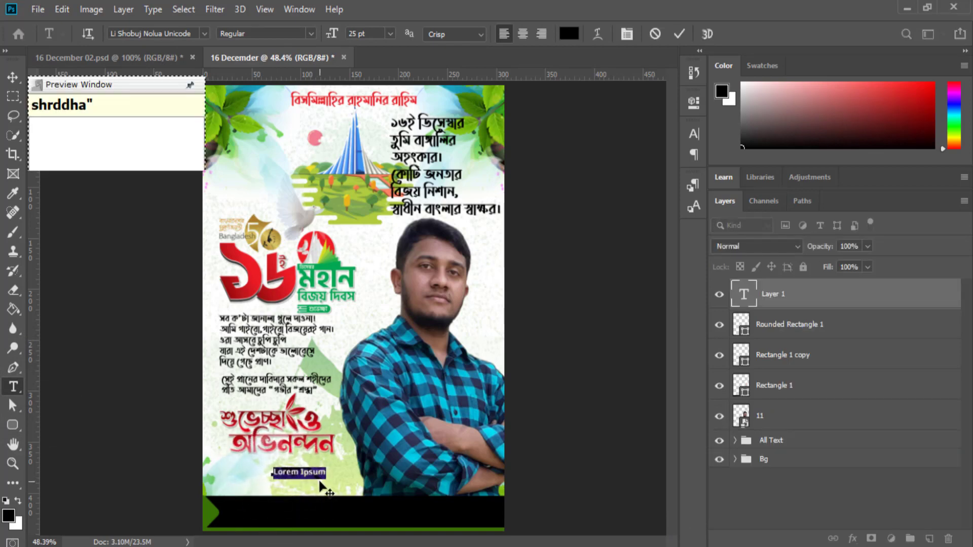
text(uvec)
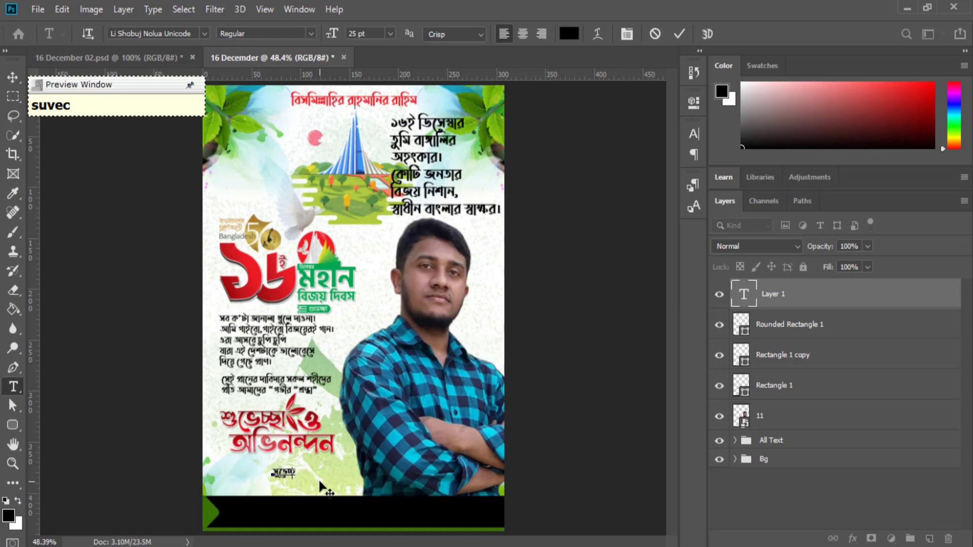
text(chant)
text(e)
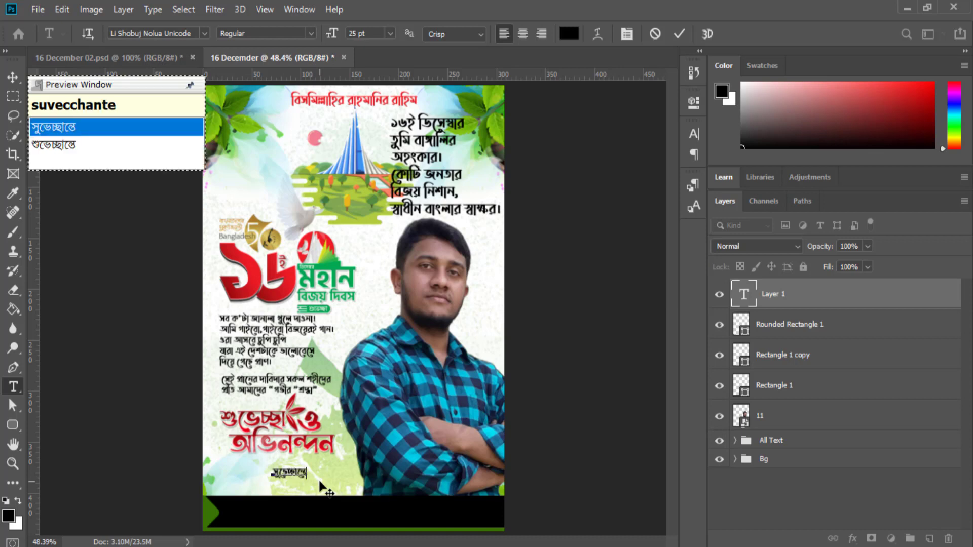
key(Down)
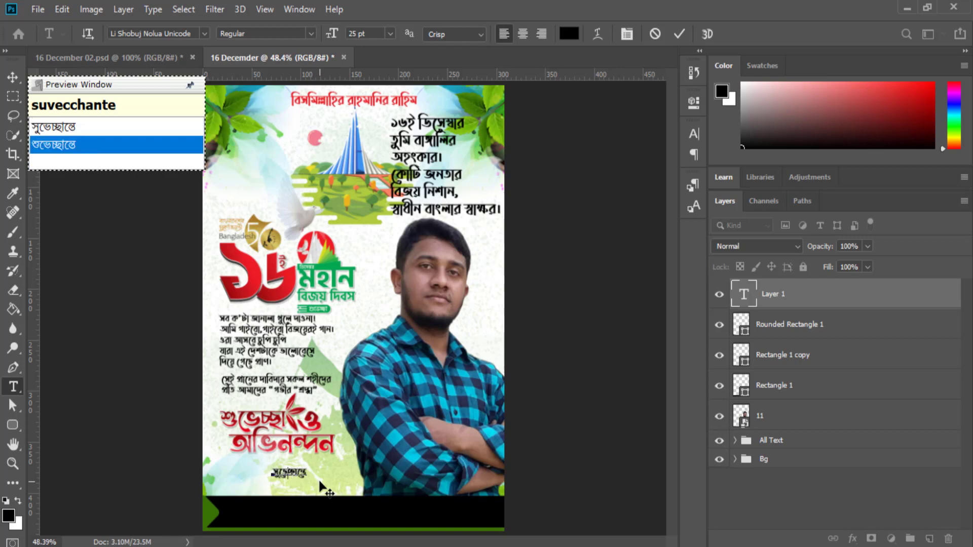
key(Up)
key(Return)
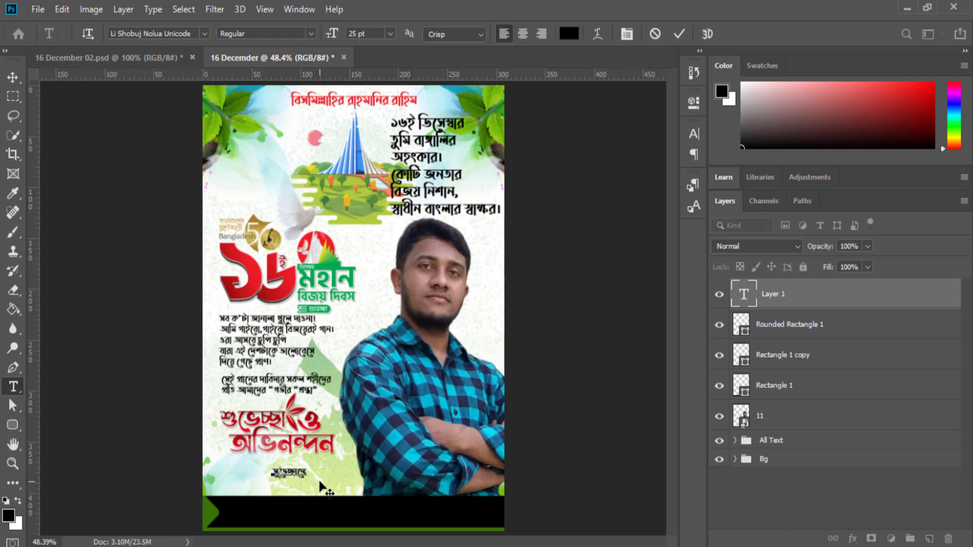
text(m)
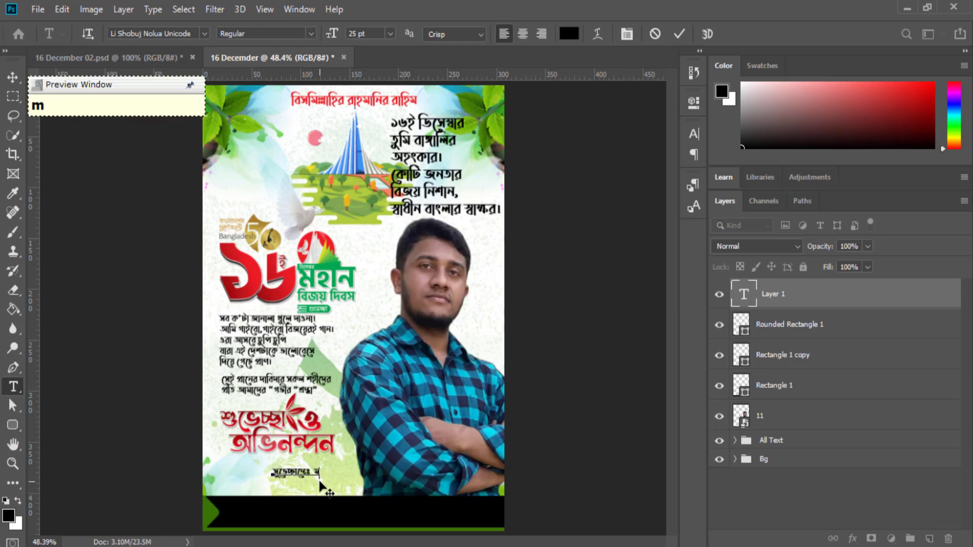
text(O)
key(Return)
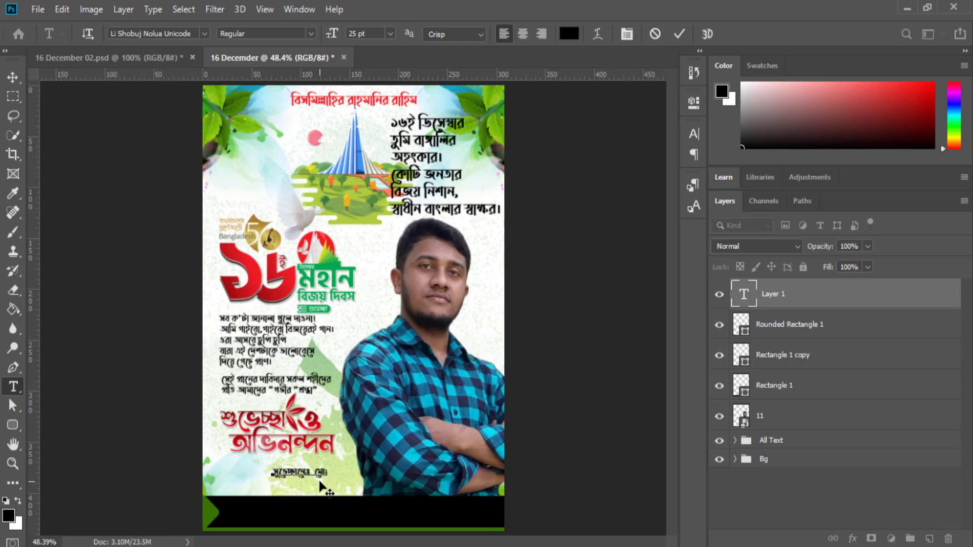
text(aoyal)
key(Return)
text(Hosen)
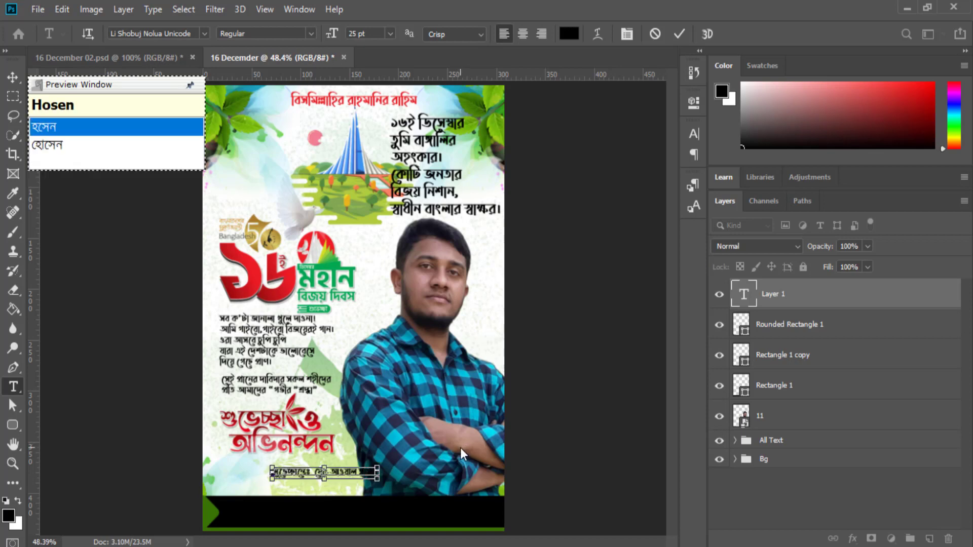
- Make the Bangla sign-off text white and commit the text line
click(569, 34)
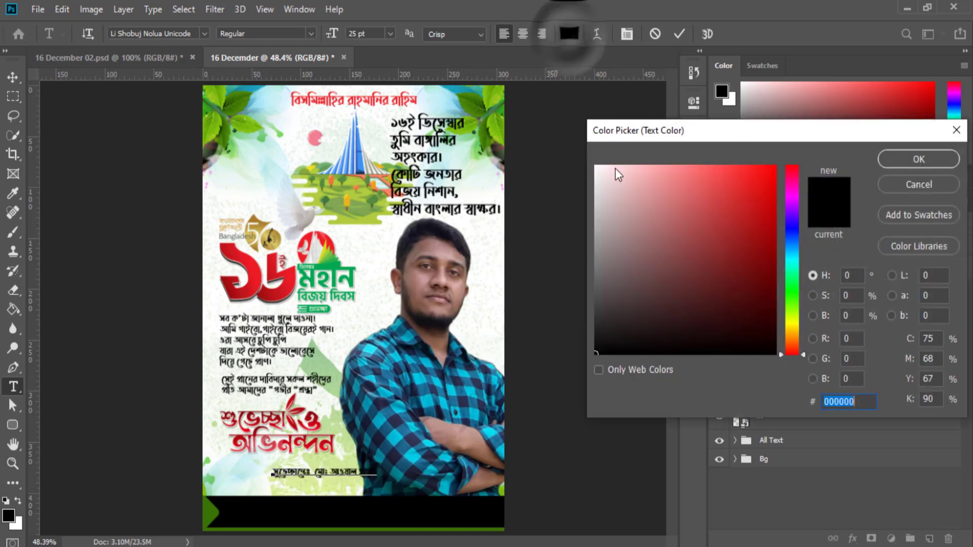
drag(614, 169, 596, 166)
click(917, 159)
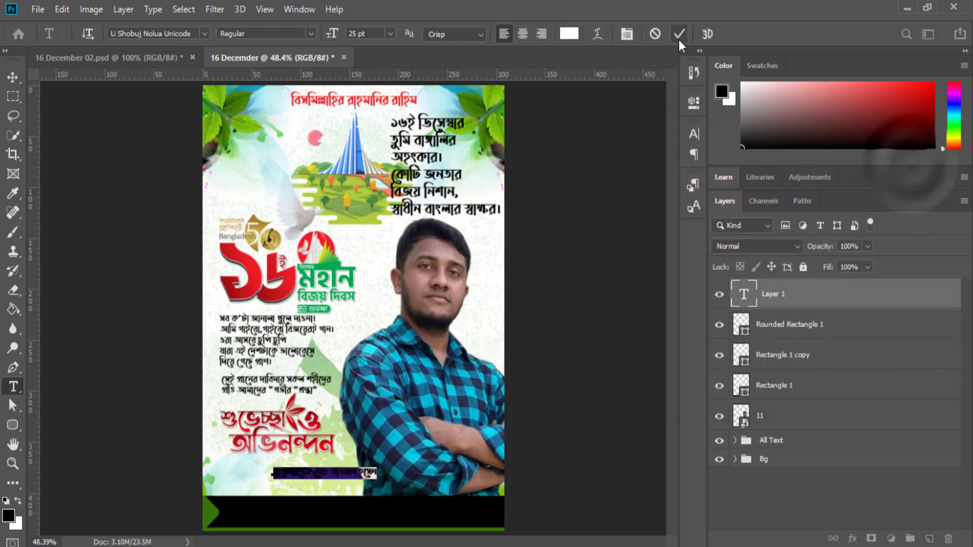
click(679, 34)
- Centre the white name line inside the black footer, zoom in to check it, then open the Character panel
key(v)
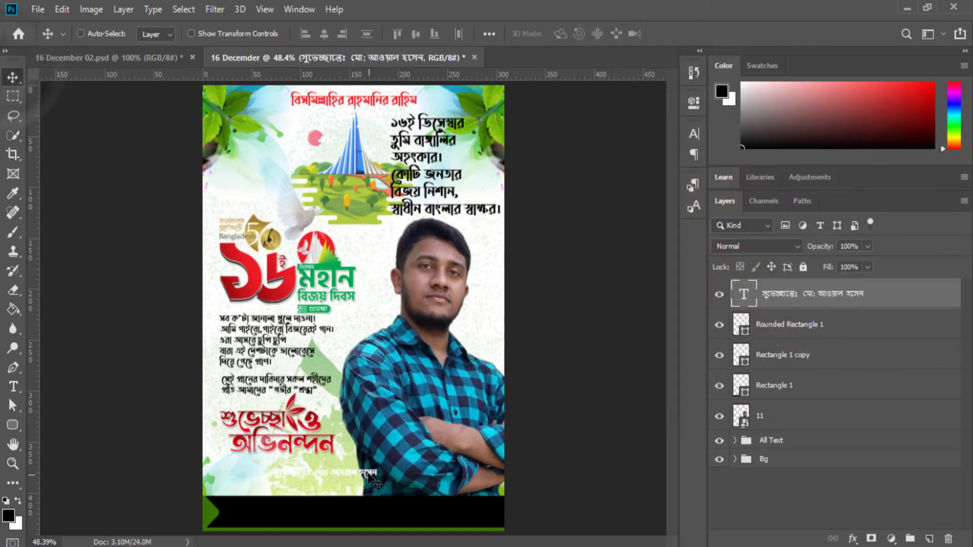
drag(367, 474, 398, 511)
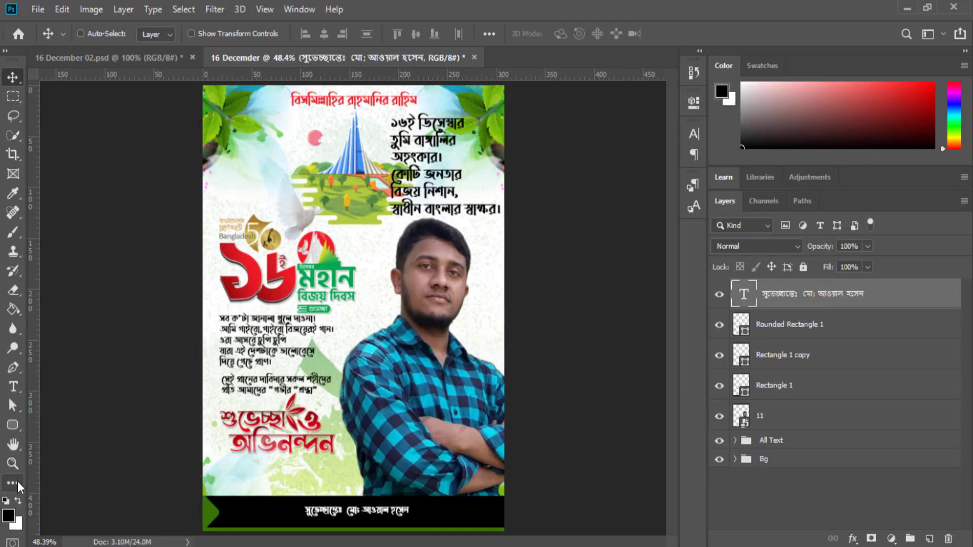
click(12, 463)
click(364, 505)
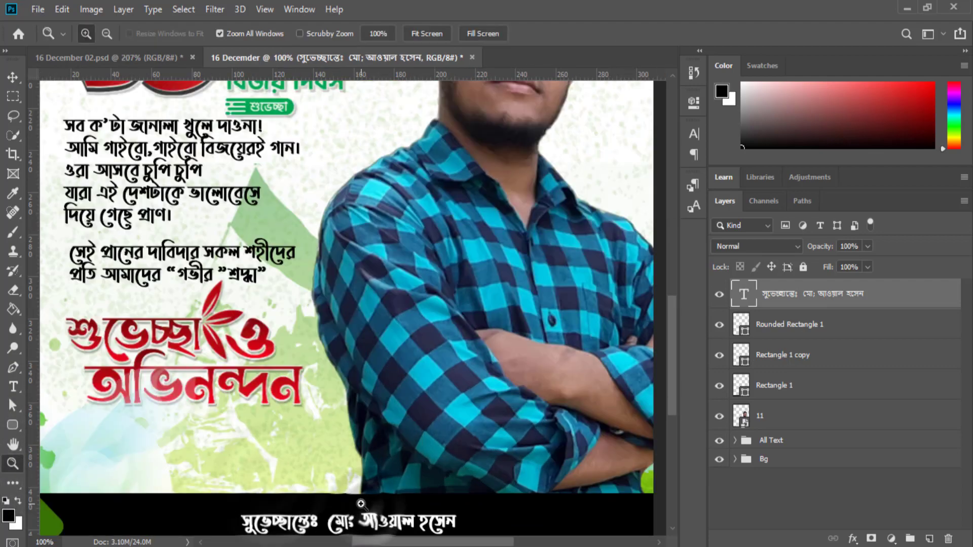
click(362, 509)
click(452, 424)
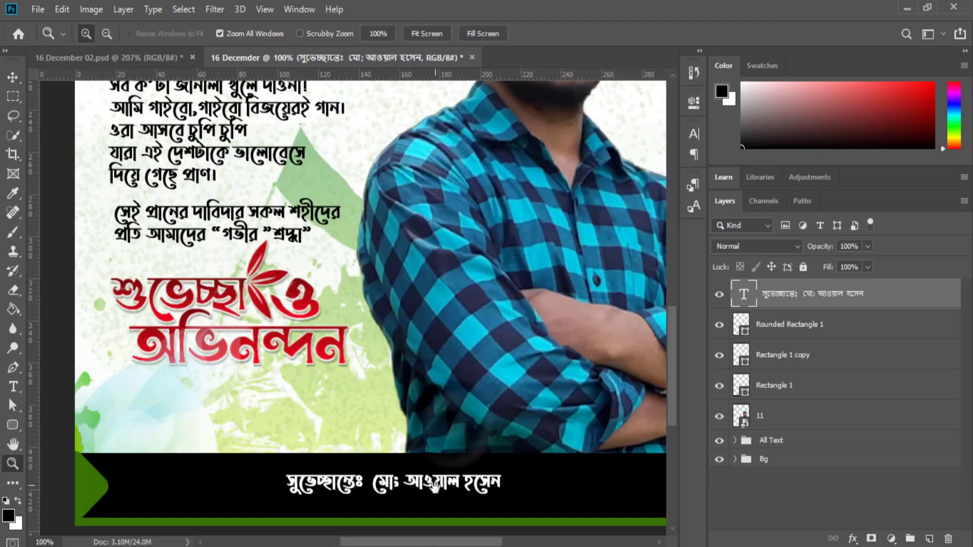
scroll(430, 495, down, 3)
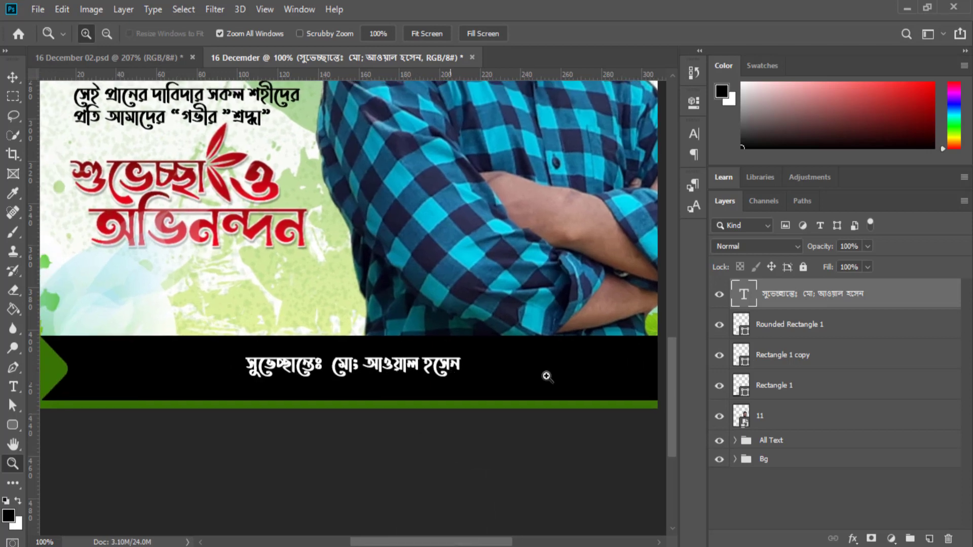
click(689, 129)
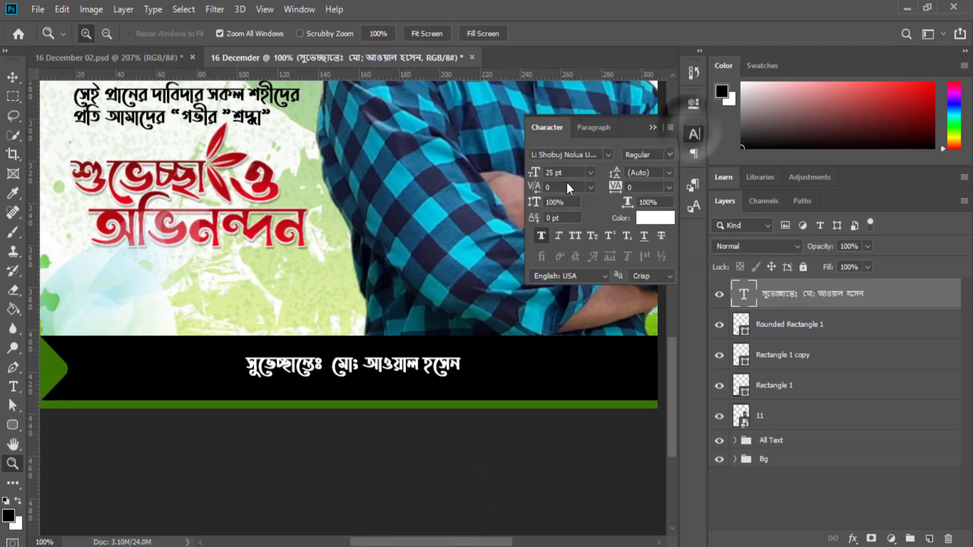
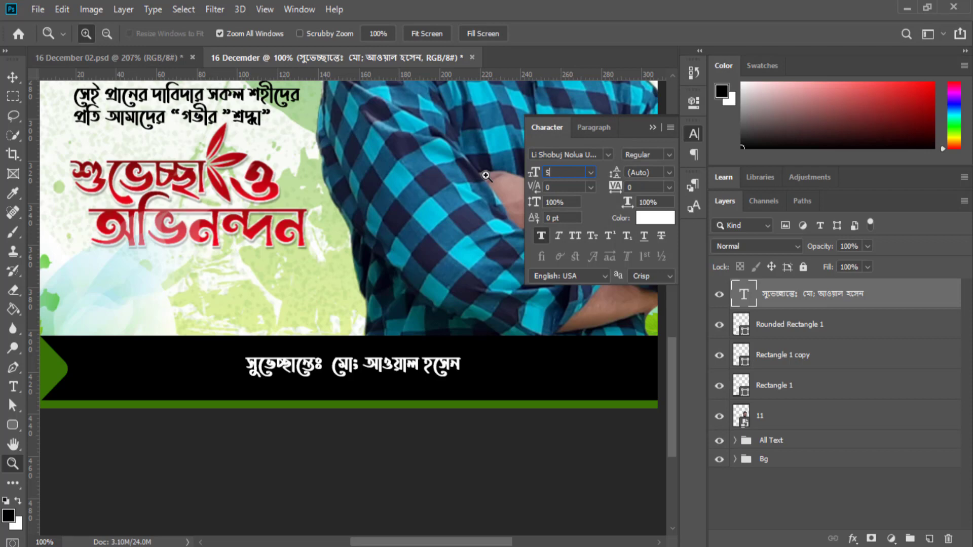
- Apply 50 pt to the Bengali name and centre it on the black bar
key(Return)
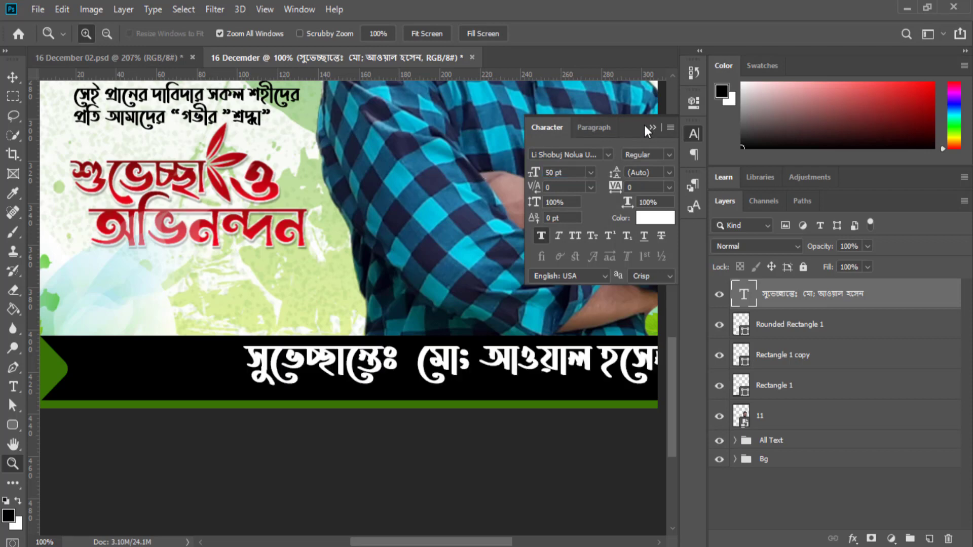
click(652, 127)
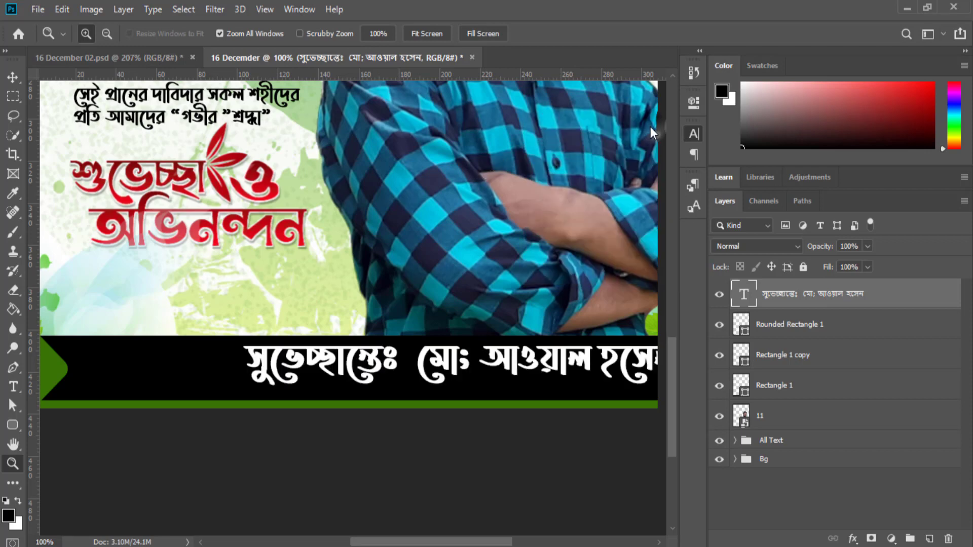
click(13, 77)
drag(548, 369, 465, 371)
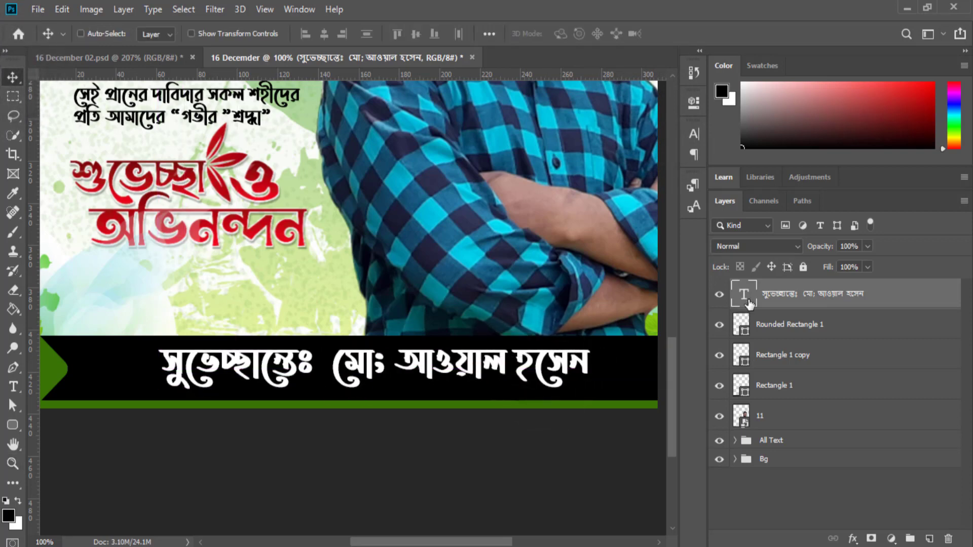
- Respell the name's first letter so it begins with শু instead of সু
double_click(744, 295)
click(160, 364)
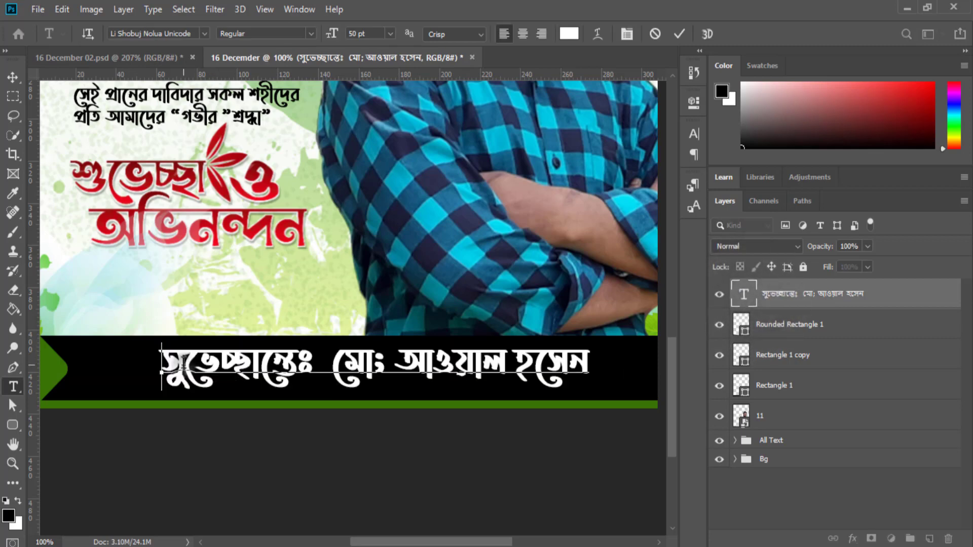
drag(185, 364, 117, 359)
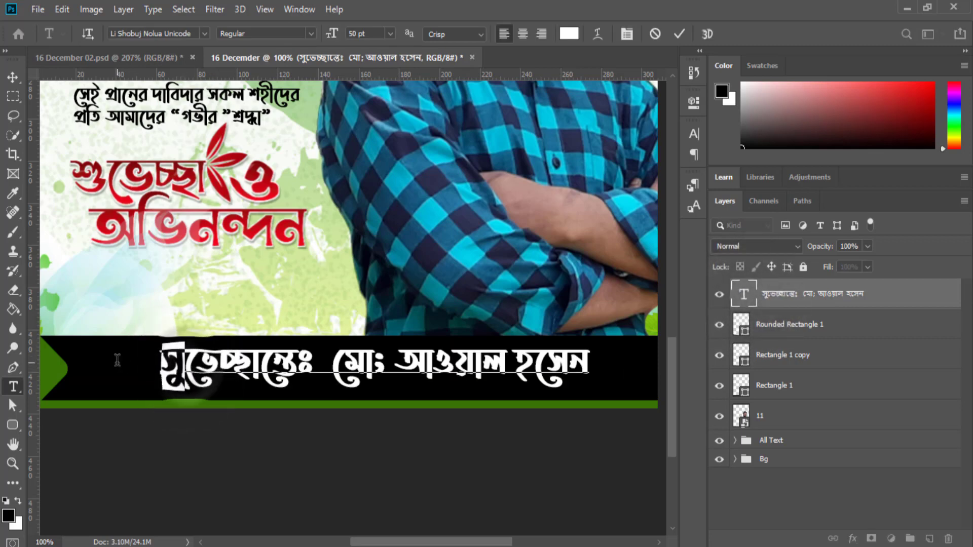
text(shu)
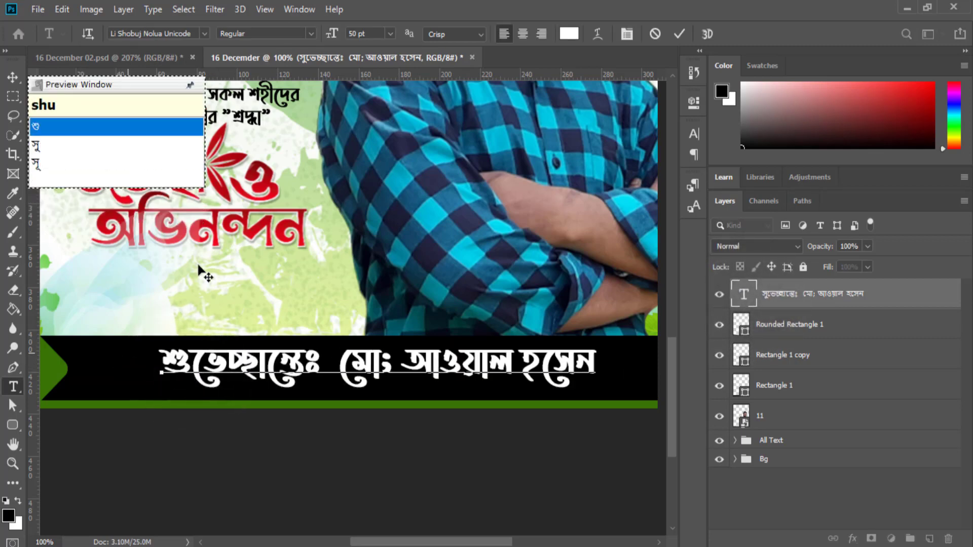
click(675, 34)
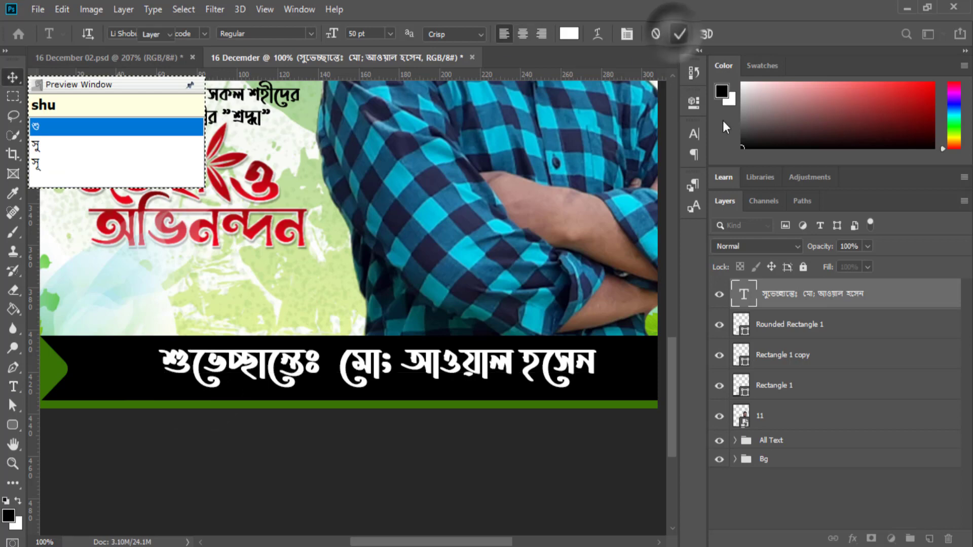
- Colour the name's first word bright yellow #f6ff00
key(v)
double_click(747, 297)
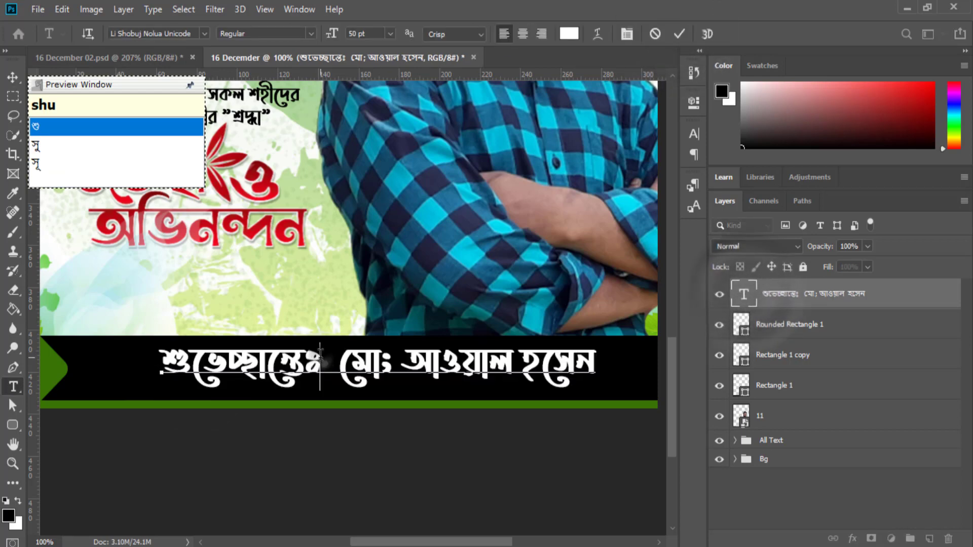
drag(320, 364, 160, 364)
click(569, 34)
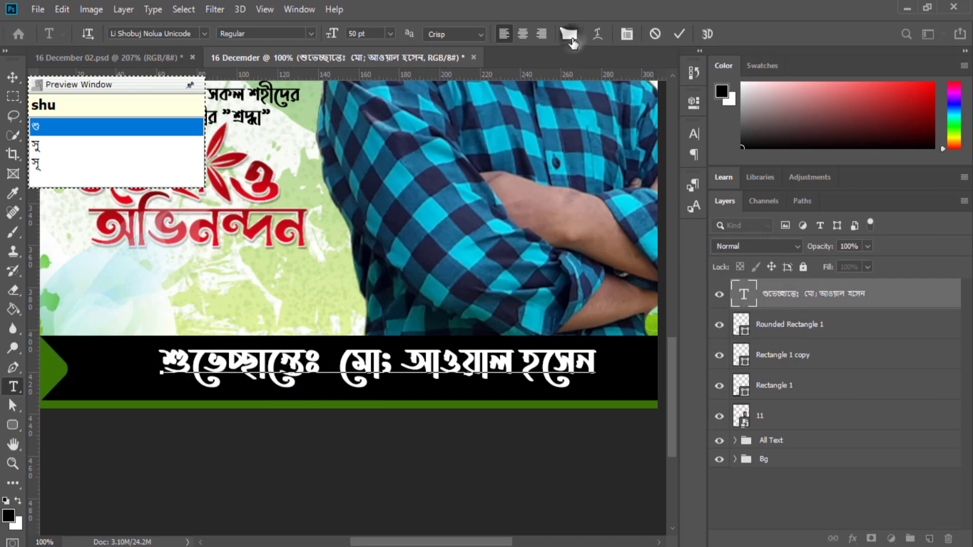
click(527, 404)
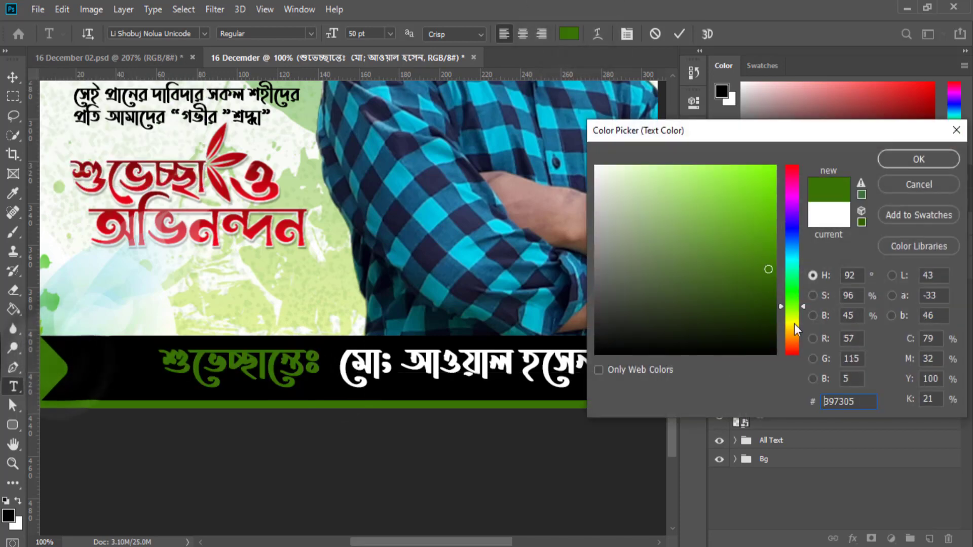
drag(793, 328, 793, 321)
click(774, 166)
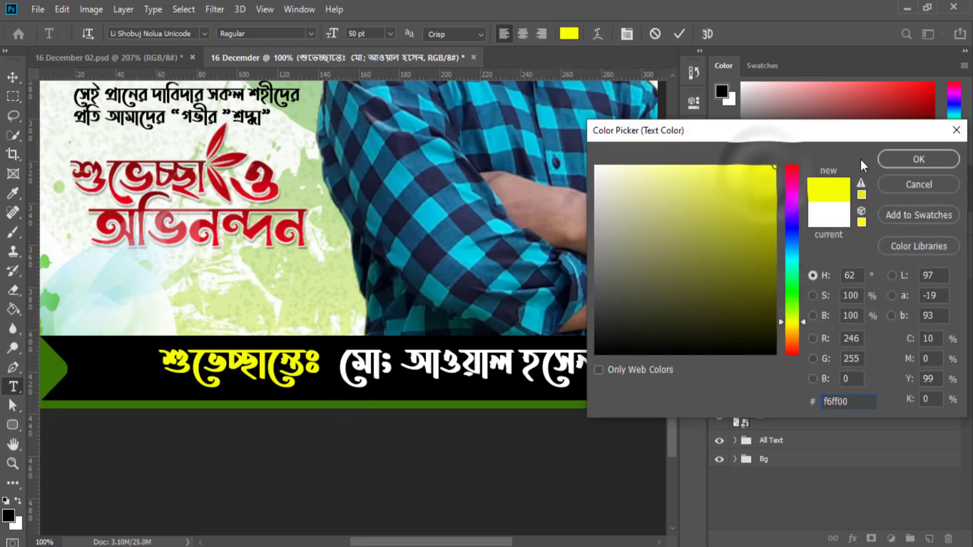
click(898, 160)
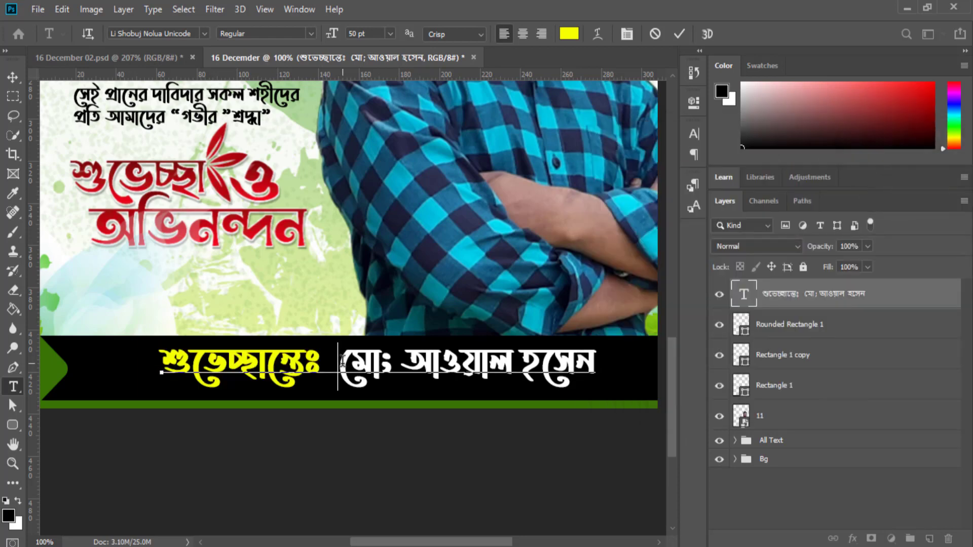
- Colour the remaining words of the name bright blue #009cff
click(569, 33)
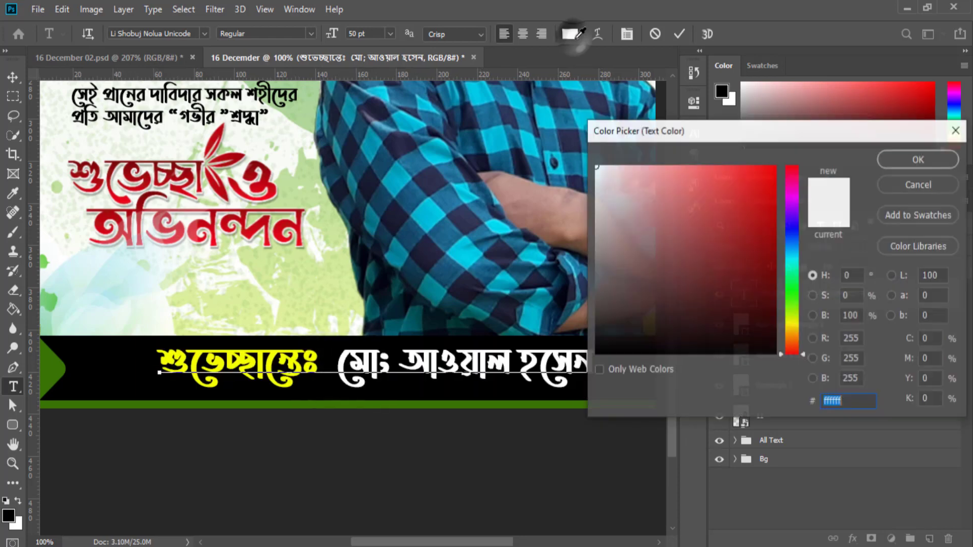
click(774, 166)
click(793, 248)
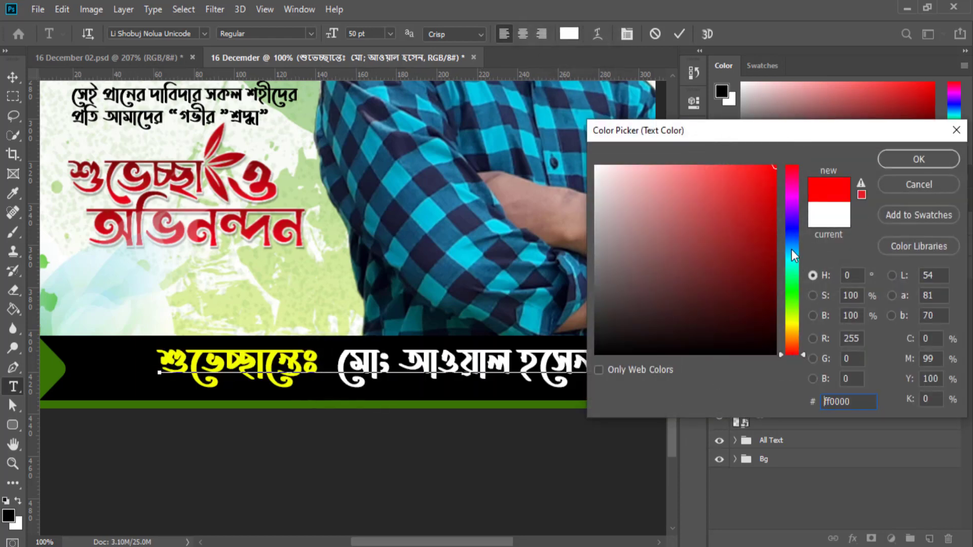
click(897, 159)
click(677, 34)
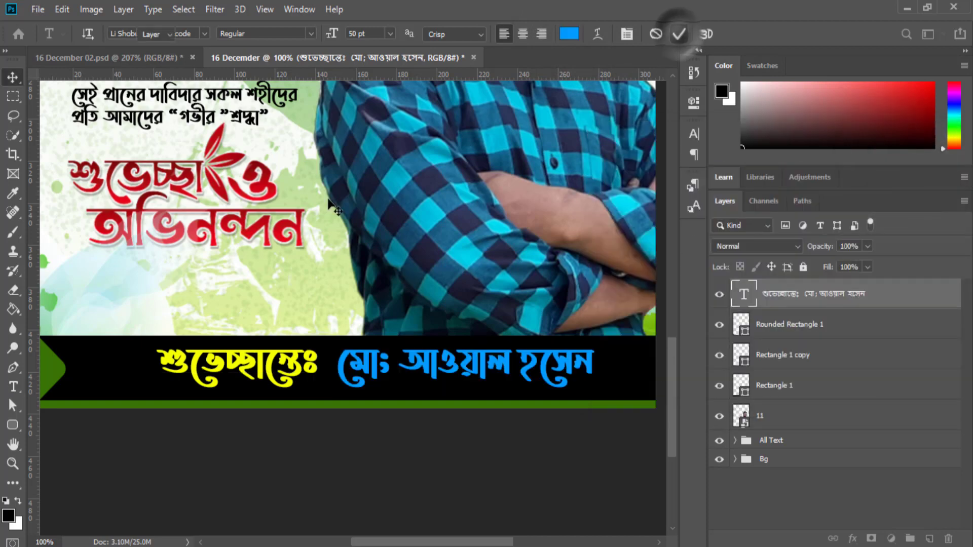
- Add a new empty layer above Rounded Rectangle 1
key(v)
drag(605, 363, 499, 354)
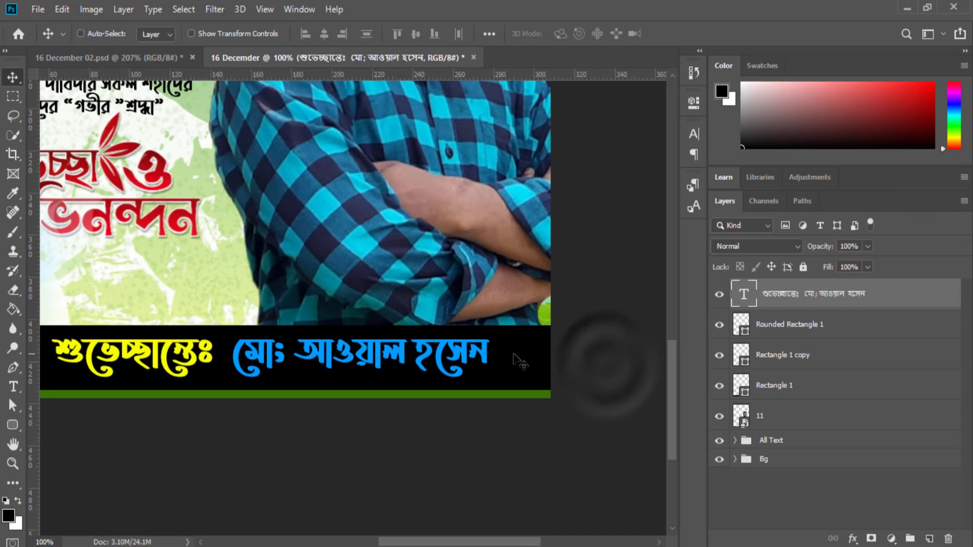
click(781, 328)
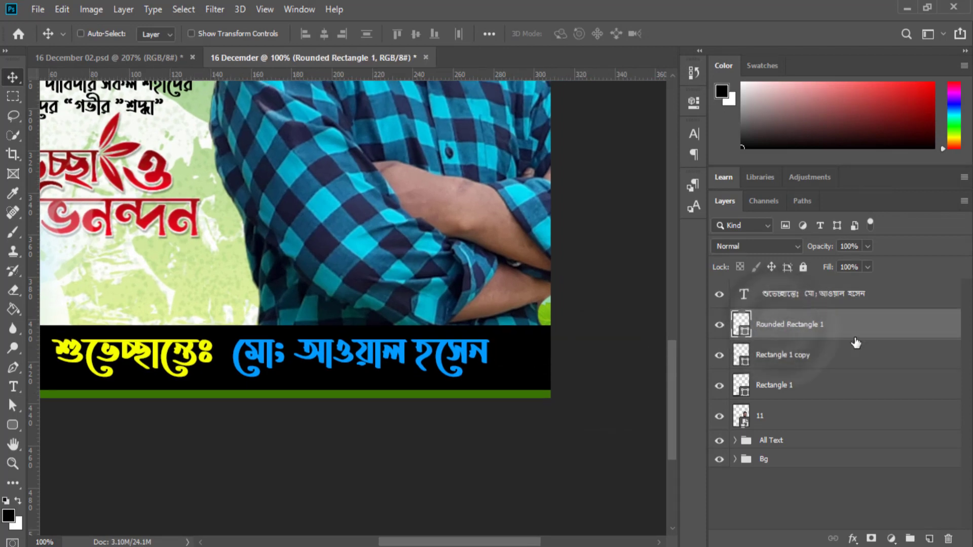
click(930, 539)
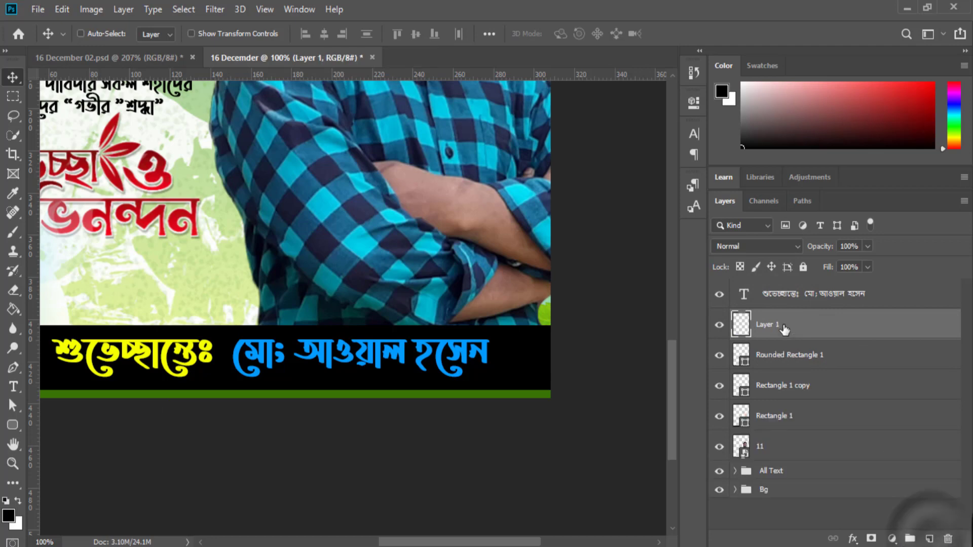
- Draw a diamond custom shape at the name bar's right end
click(12, 425)
click(57, 499)
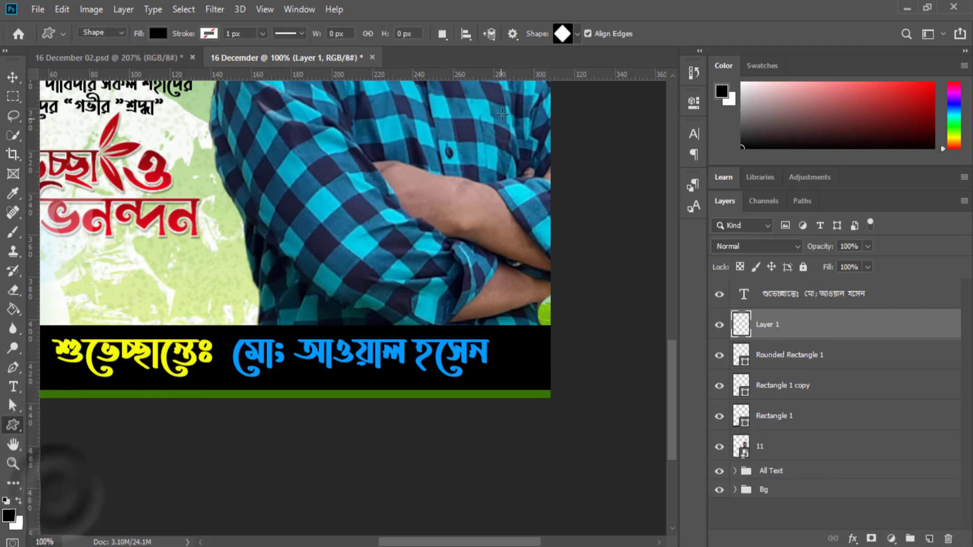
click(577, 35)
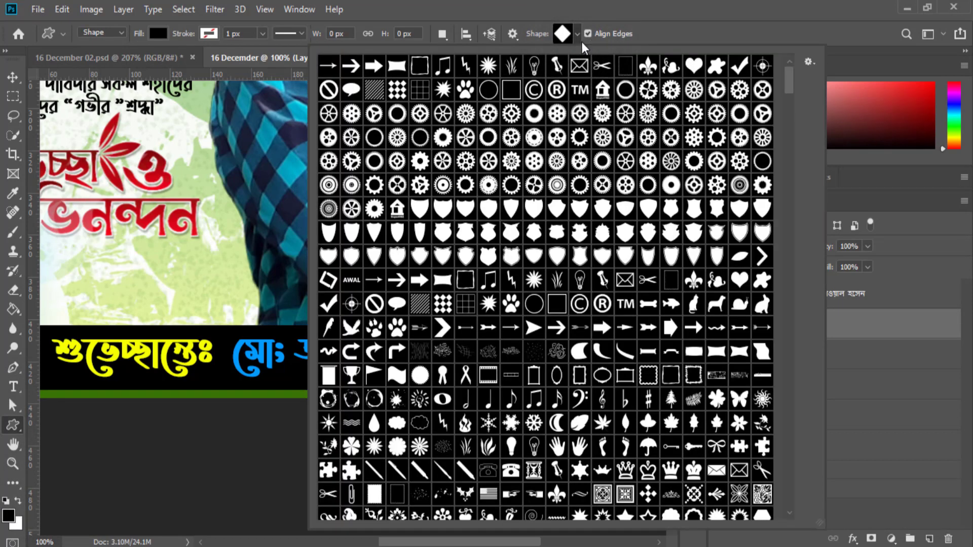
click(578, 35)
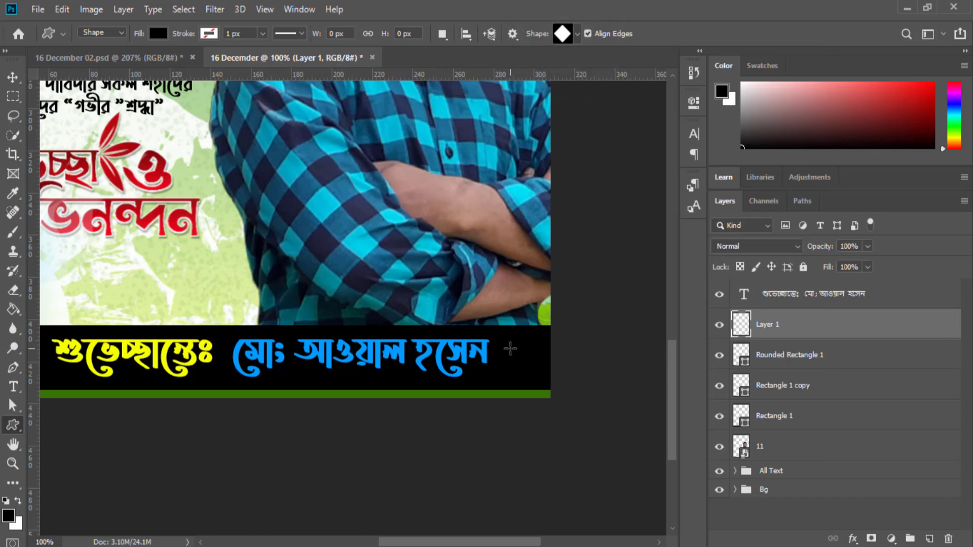
drag(510, 349, 561, 400)
key(v)
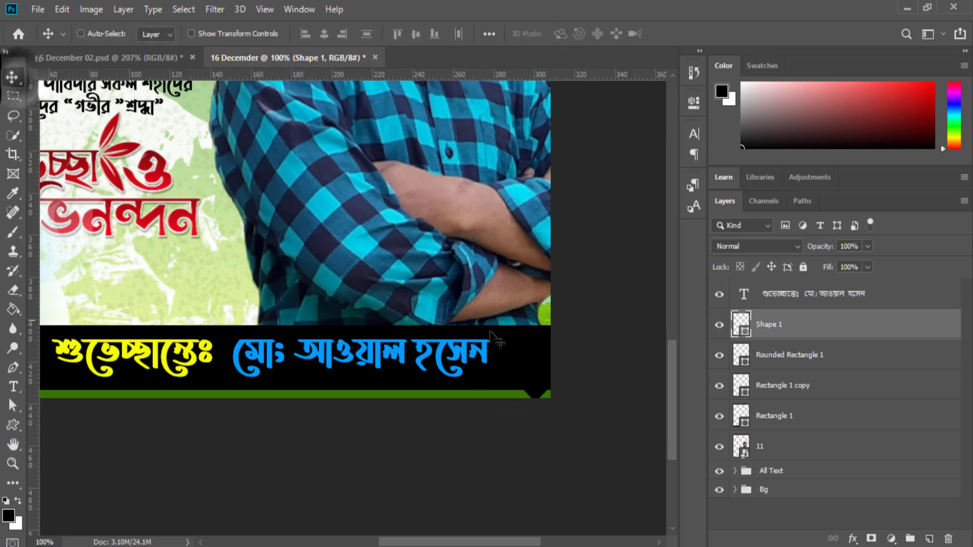
drag(499, 343, 547, 446)
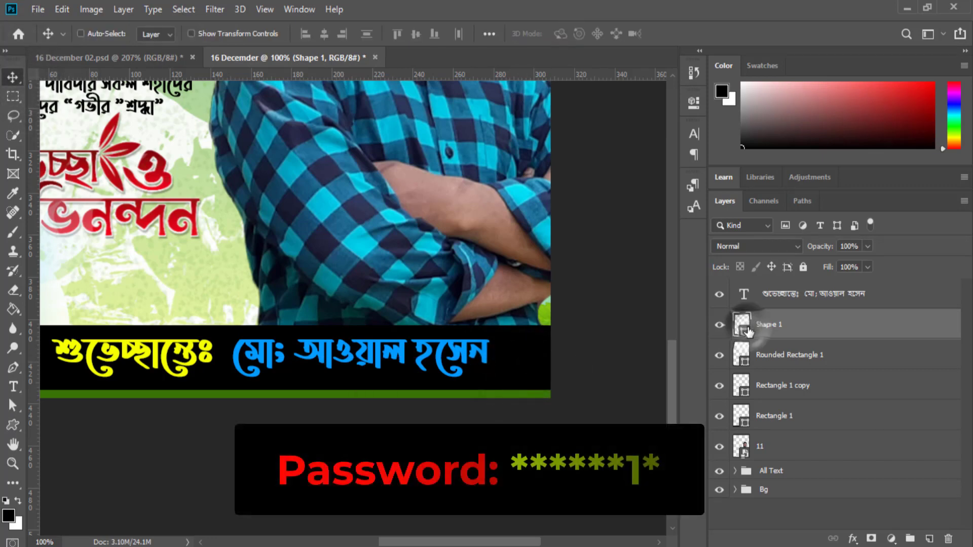
- Fill the diamond bright yellow and place it at the bar's right edge
double_click(747, 332)
click(792, 327)
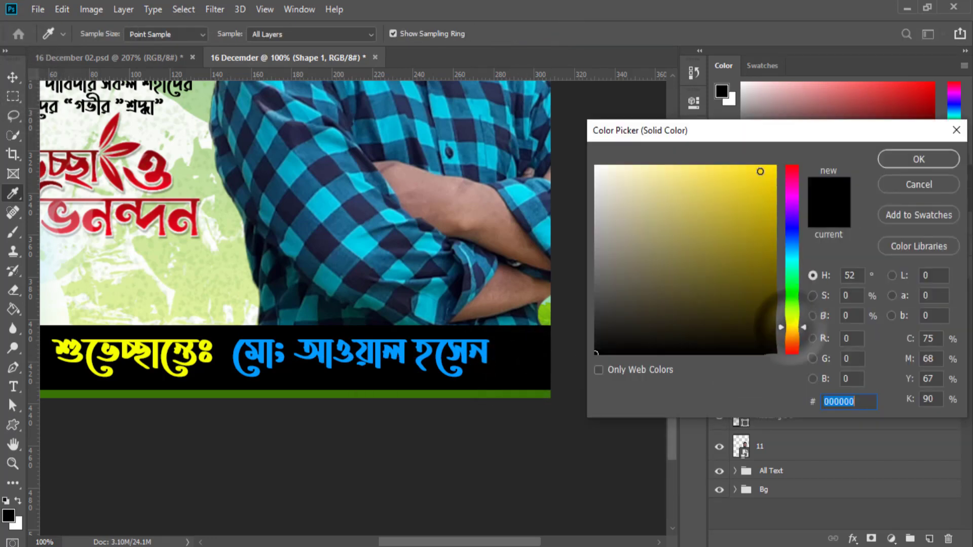
click(743, 169)
click(918, 159)
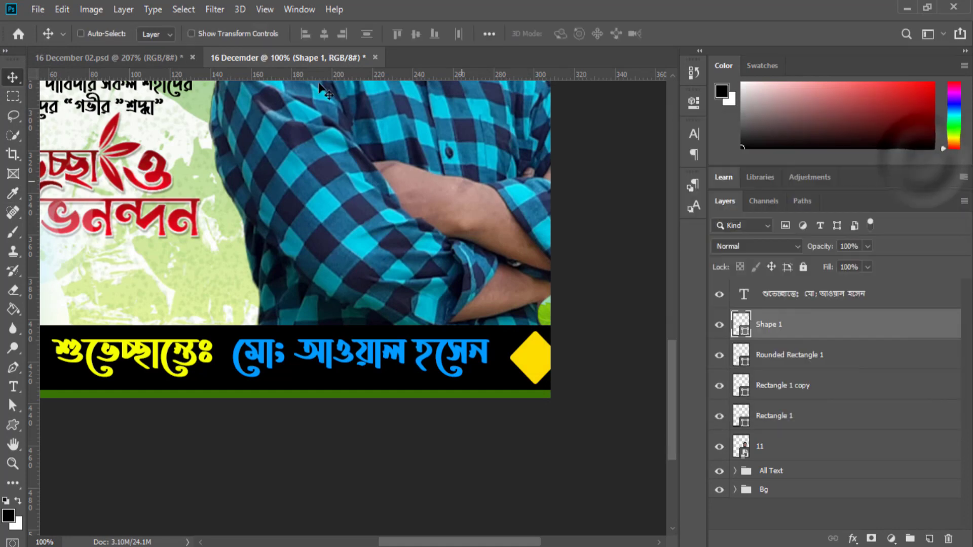
drag(529, 365, 526, 369)
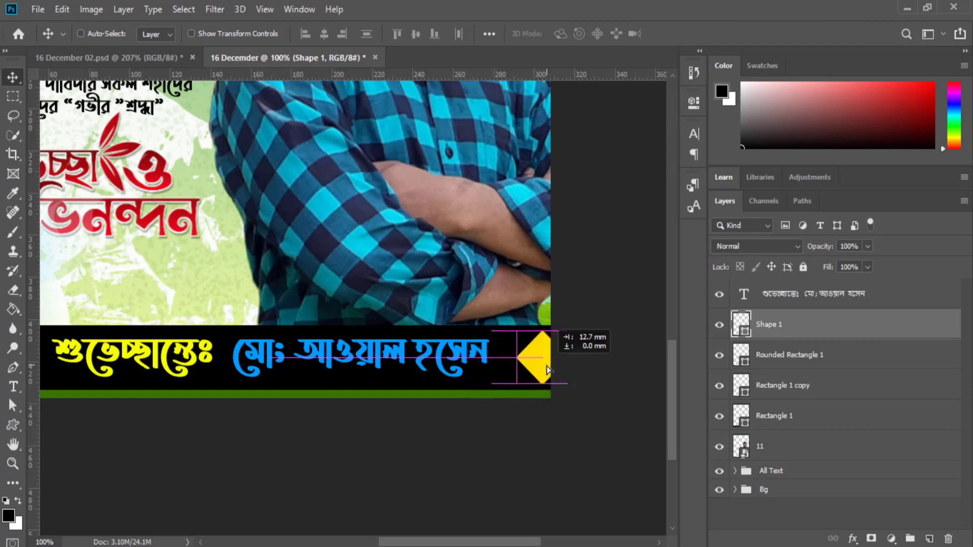
drag(525, 370, 540, 366)
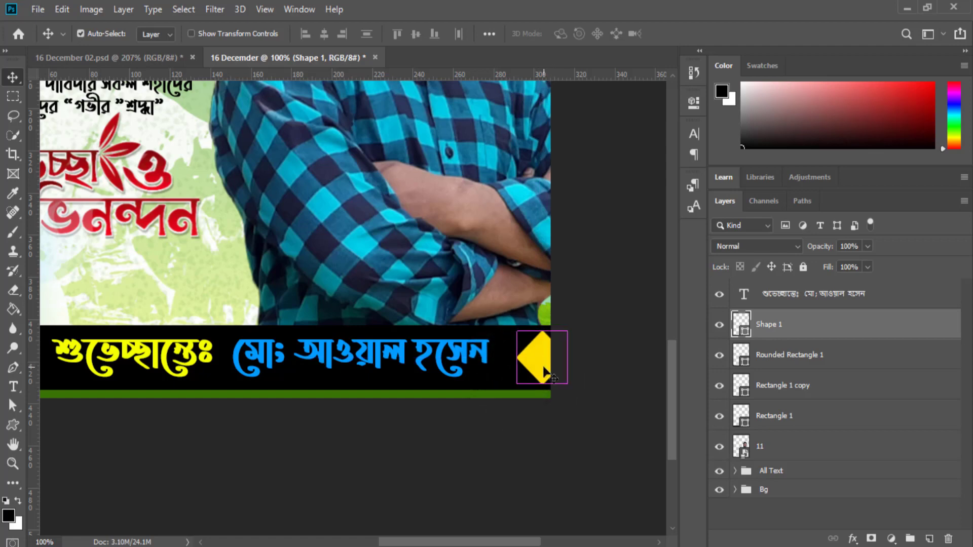
- Scale the yellow diamond to about 125% and shift it past the right edge
key(ctrl+t)
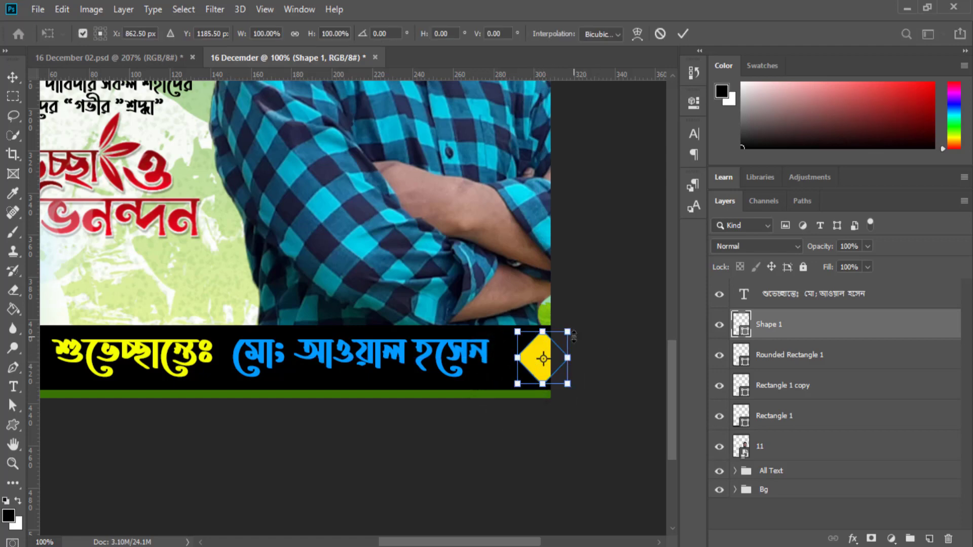
drag(574, 336, 573, 325)
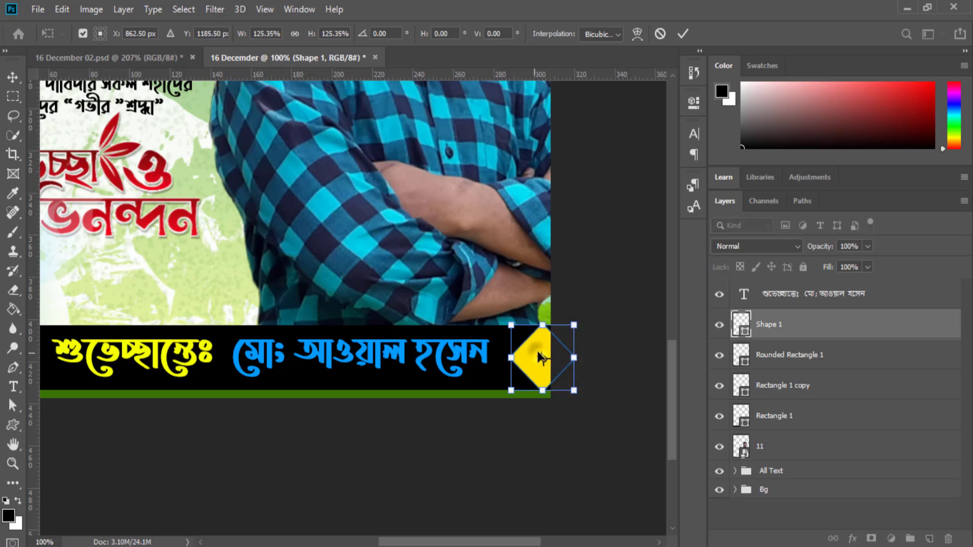
drag(540, 357, 549, 356)
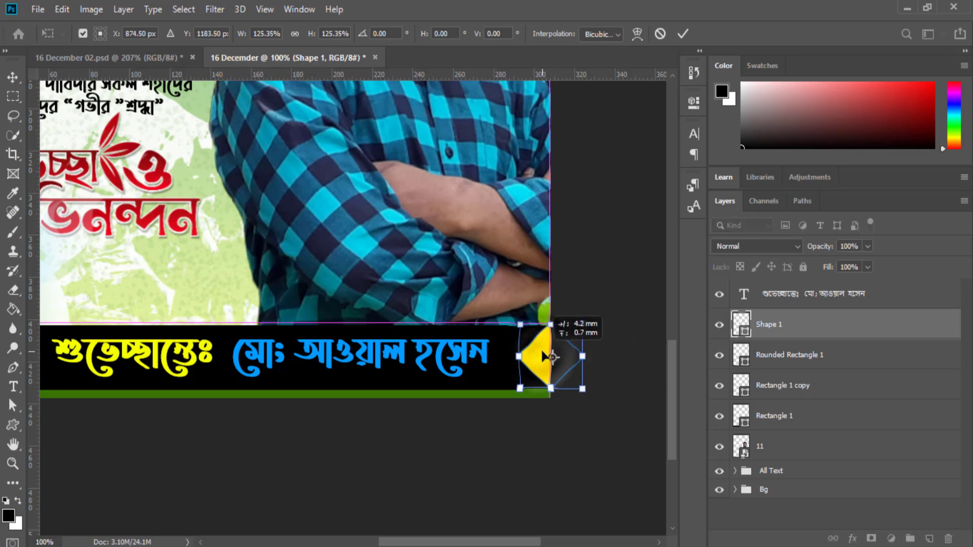
click(680, 36)
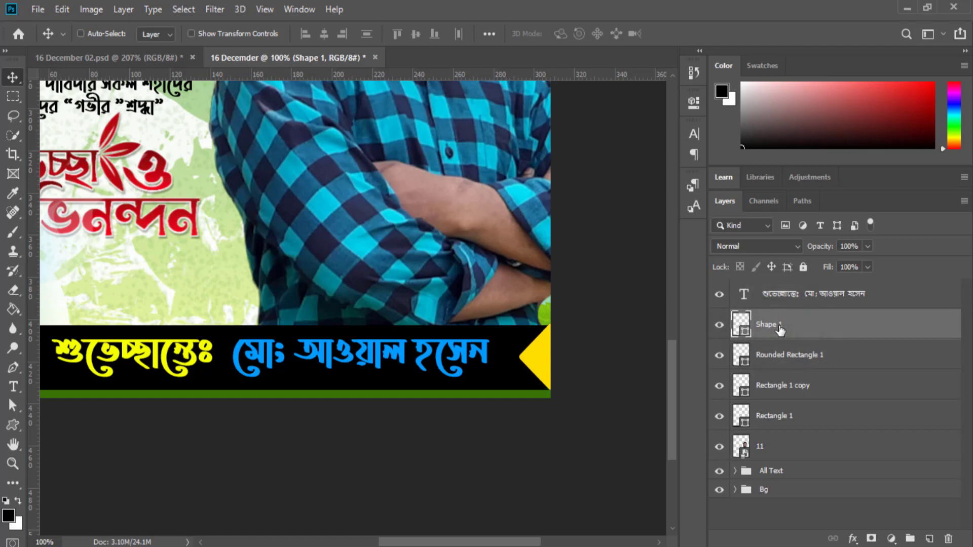
- Compare the full poster with 16 December 02.psd, then select the name text layer
key(ctrl+0)
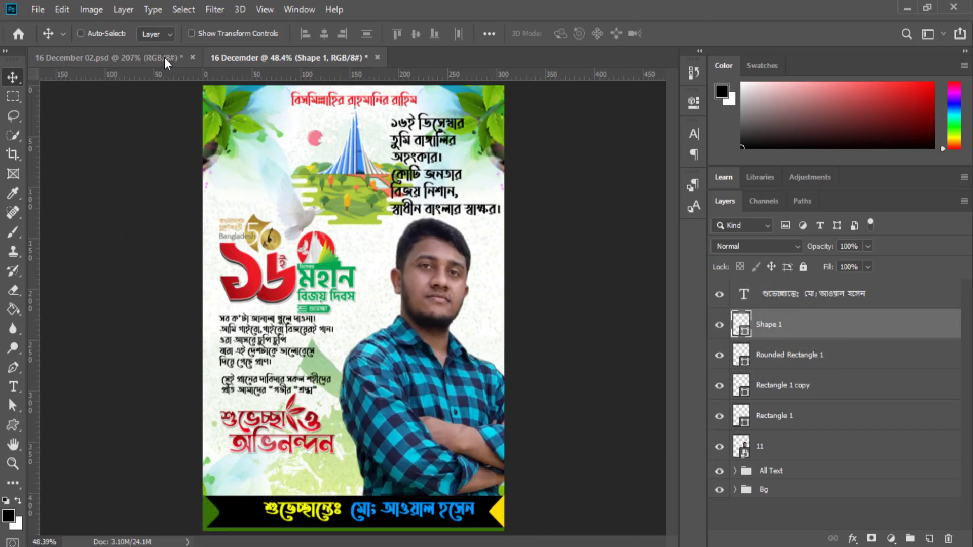
click(160, 58)
key(ctrl+0)
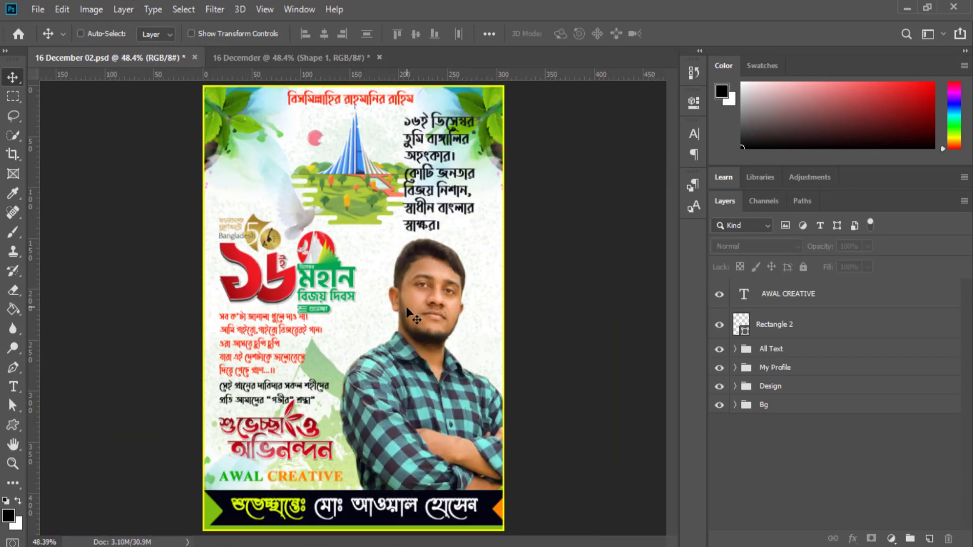
click(290, 58)
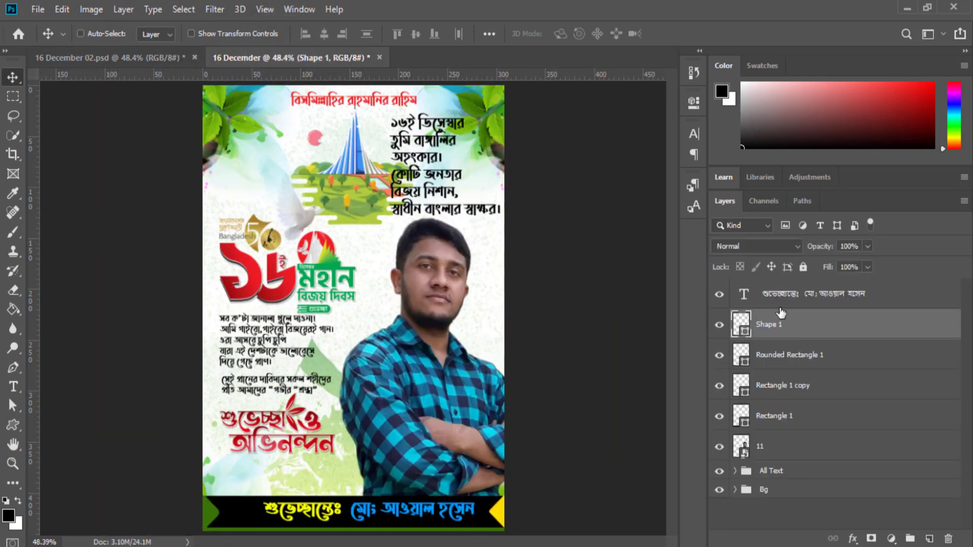
click(773, 296)
- Try the name text in Tech Pagla Unicode at 60 pt, shifted slightly left
click(694, 132)
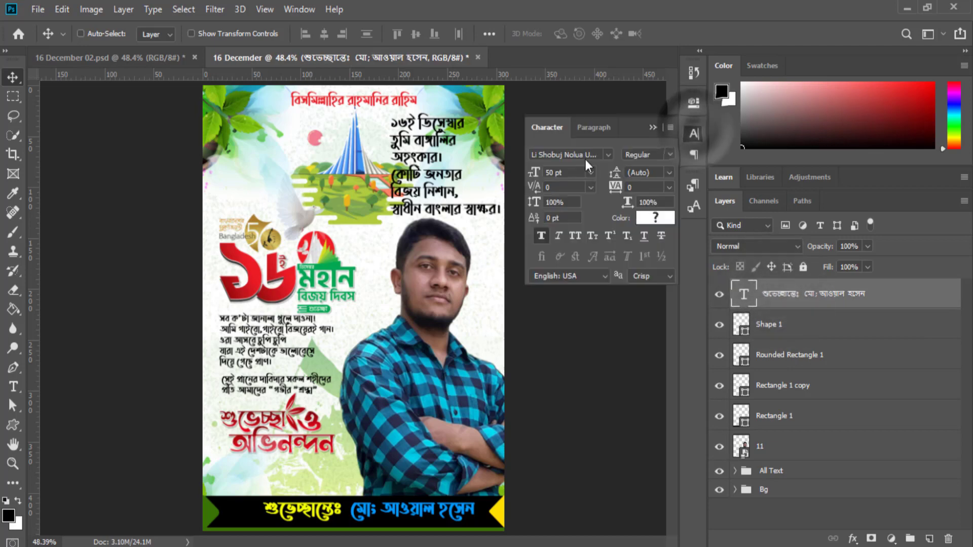
click(608, 154)
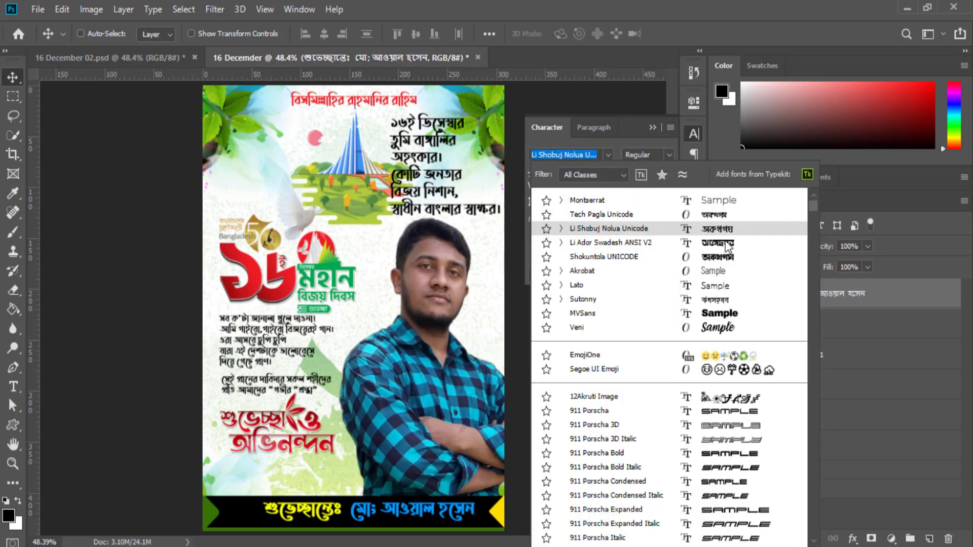
key(Up)
key(Down)
key(Down)
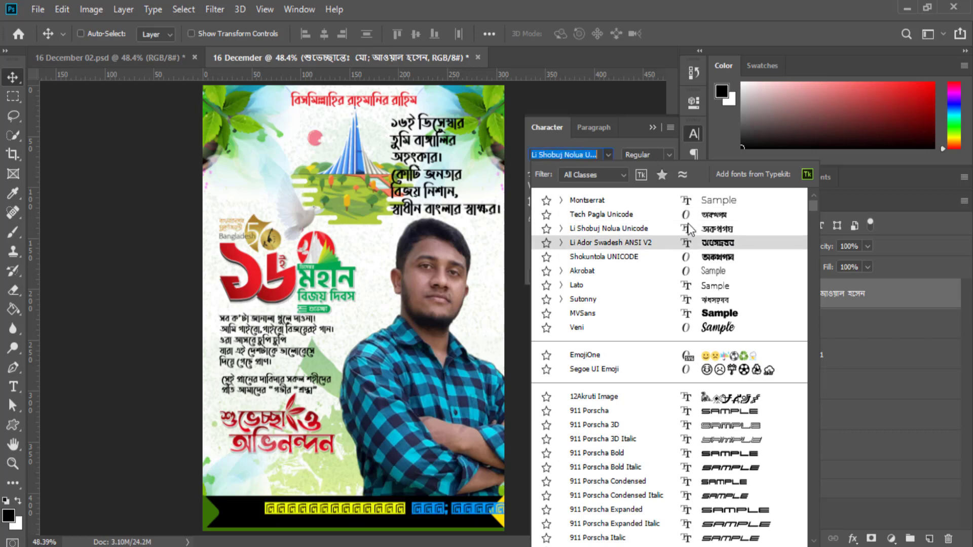
key(Up)
key(Up)
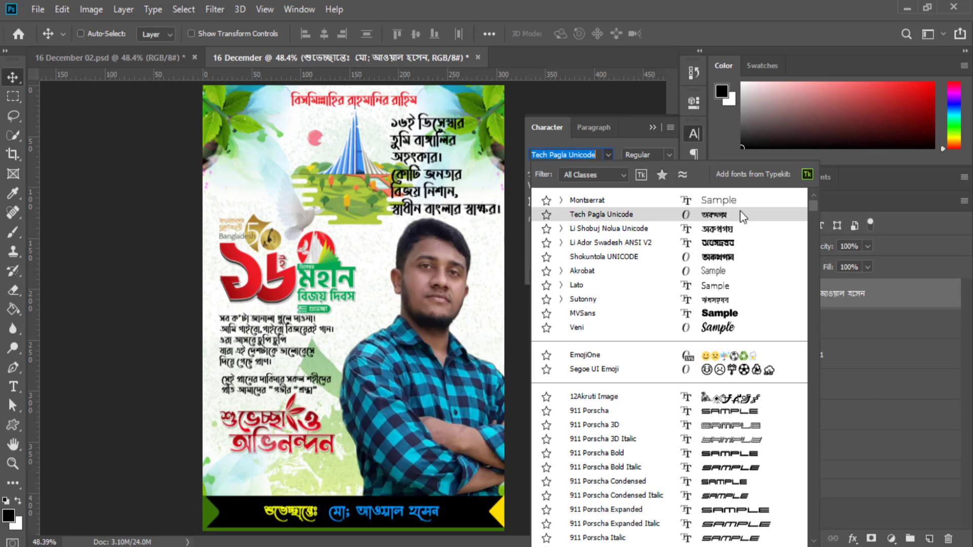
key(Return)
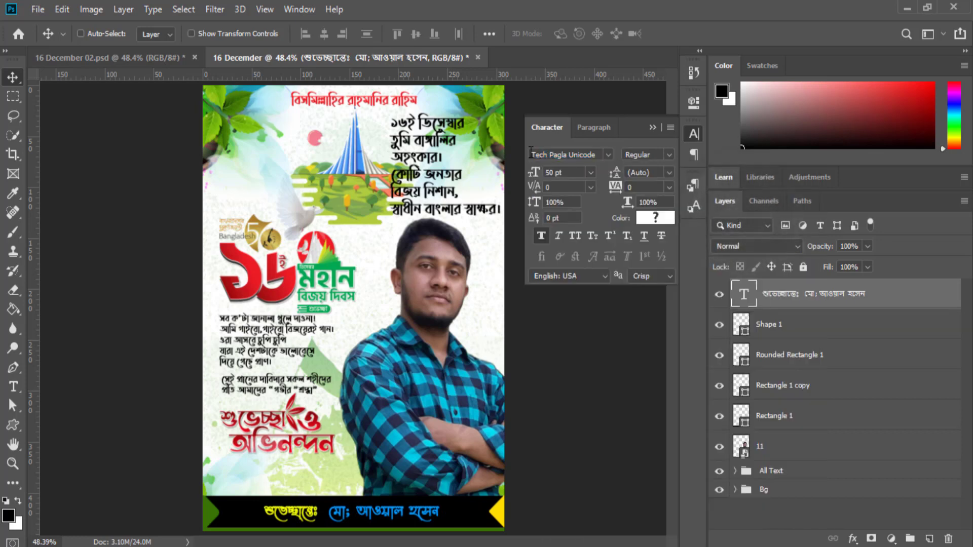
click(574, 172)
text(60)
key(Return)
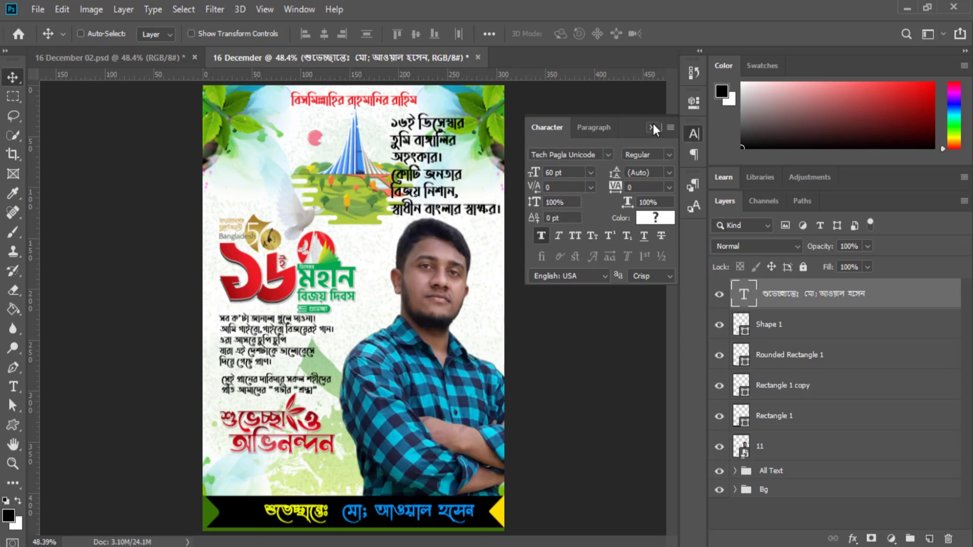
click(651, 127)
drag(434, 507, 424, 506)
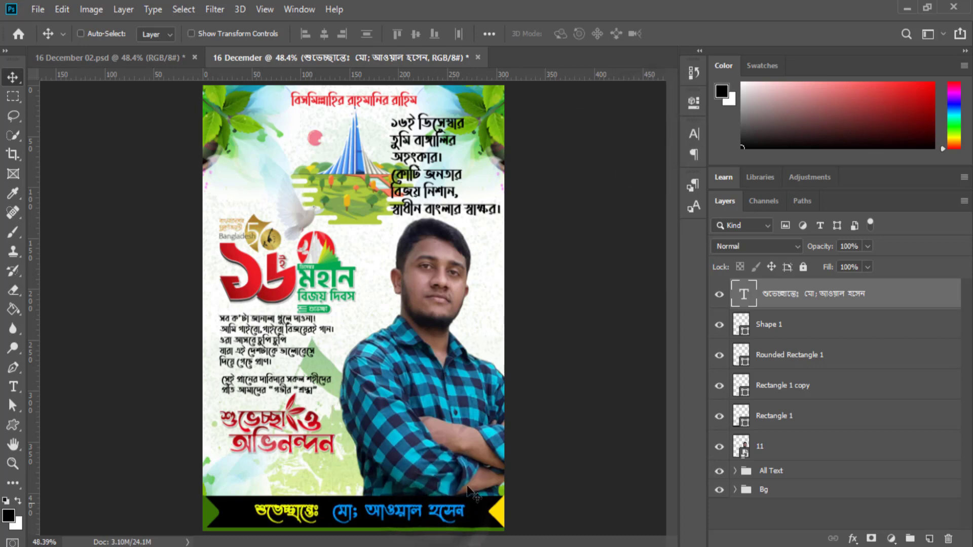
- Revert the name to Li Shobuj Nolua Unicode at 50 pt and nudge it down
click(694, 133)
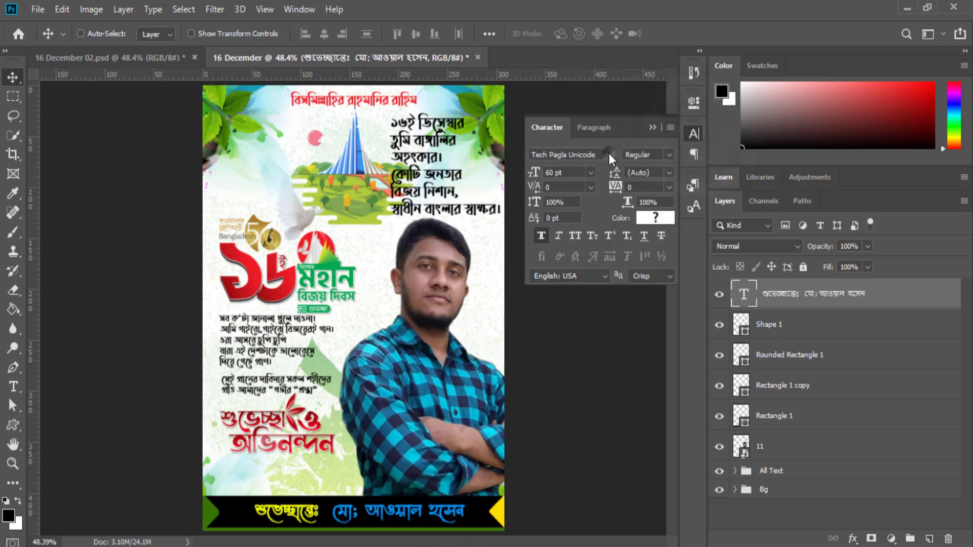
click(608, 154)
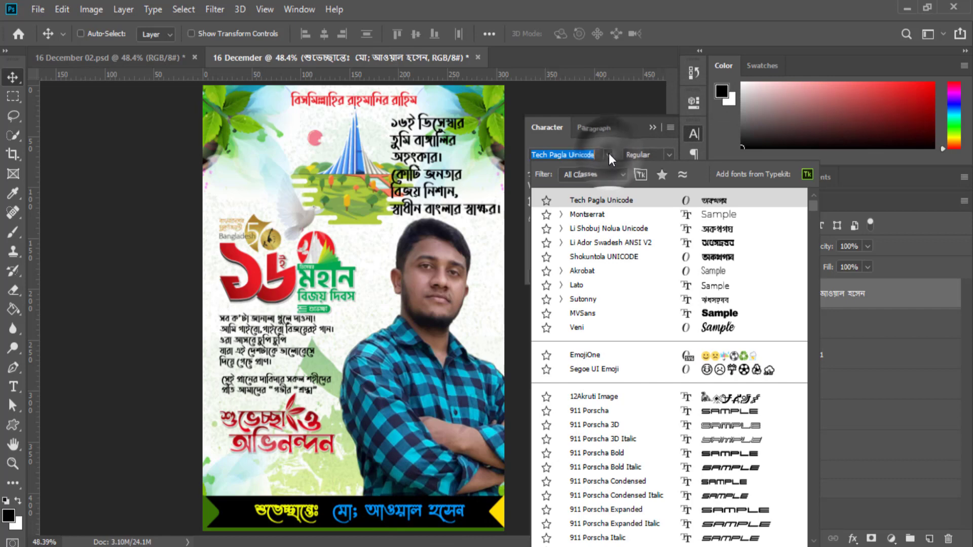
click(608, 229)
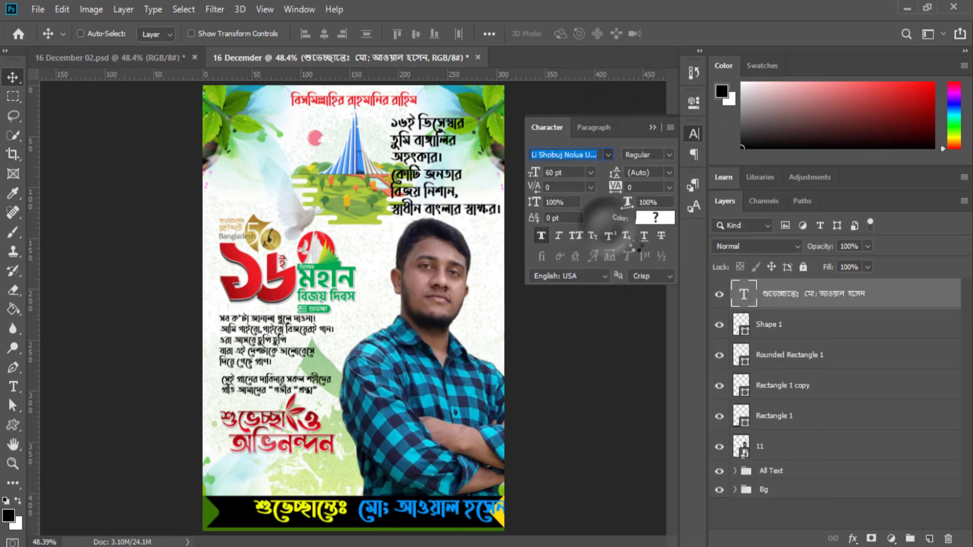
double_click(557, 173)
text(50)
key(Return)
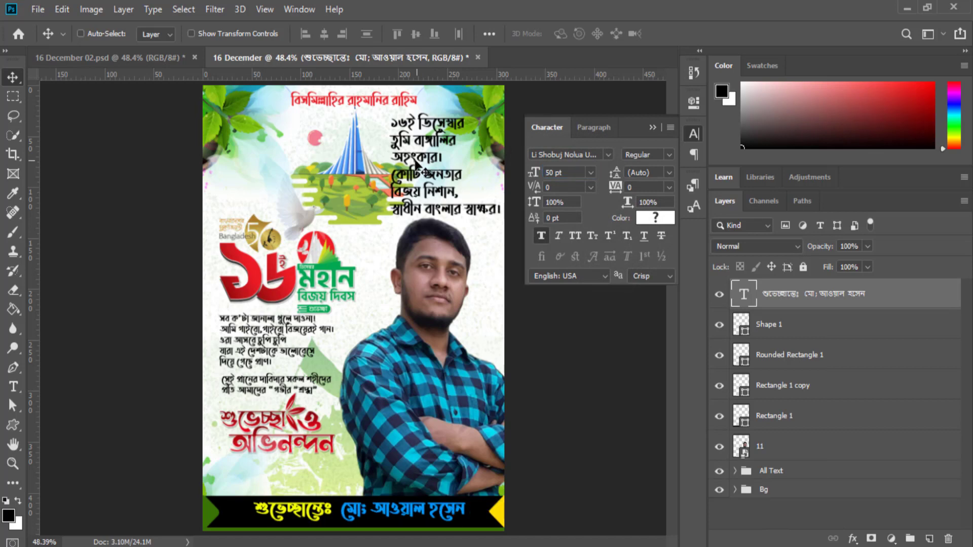
click(653, 127)
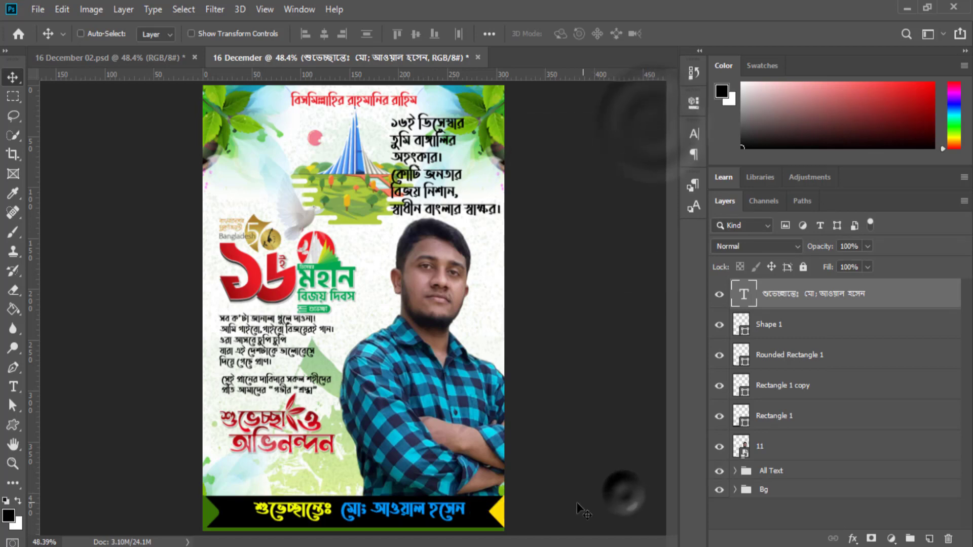
key(shift+Down)
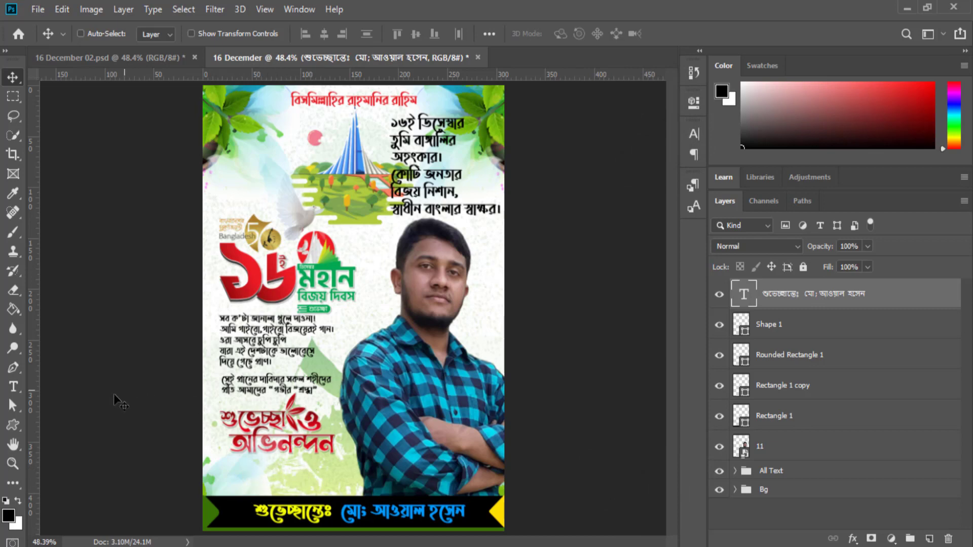
- Add an AWAL CREATIVE text line below the red greeting
click(17, 388)
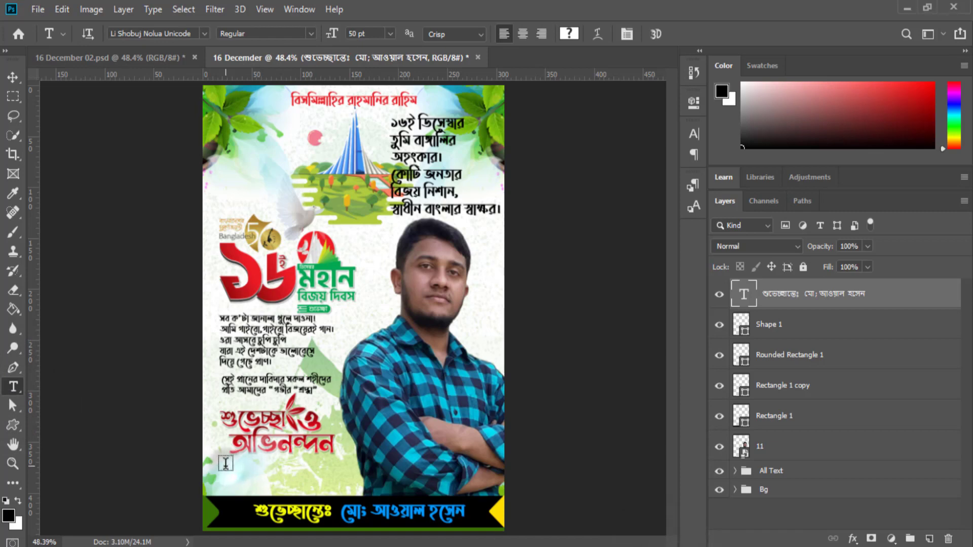
click(259, 478)
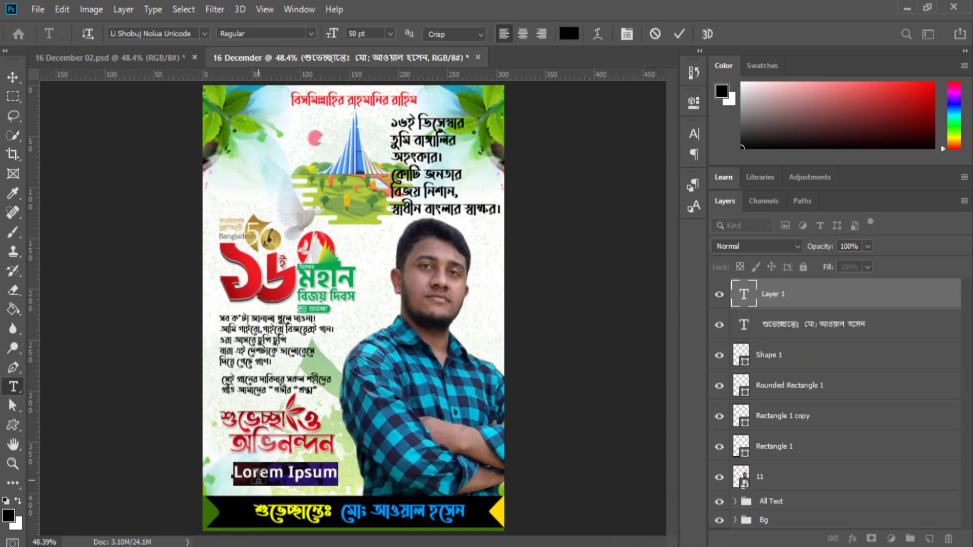
text(AWAL CREATIVE)
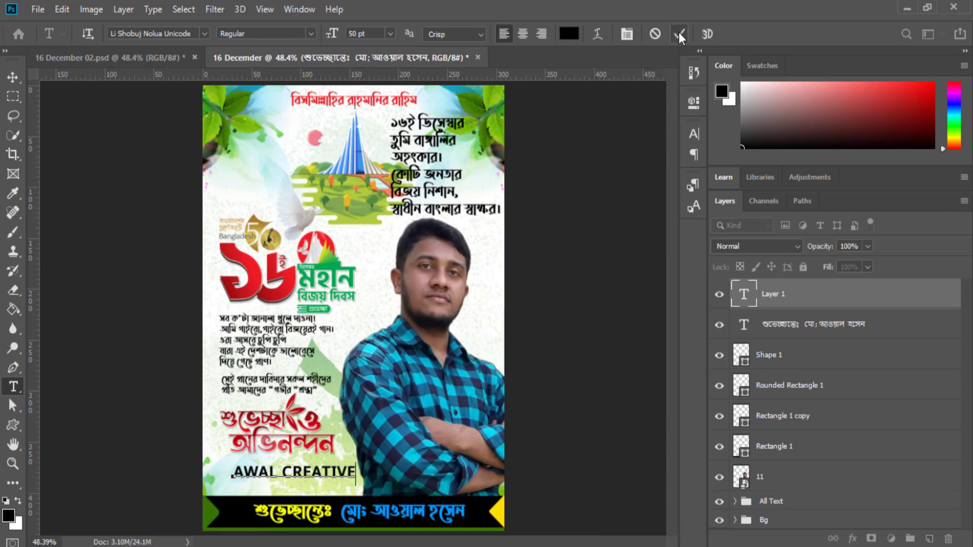
click(679, 35)
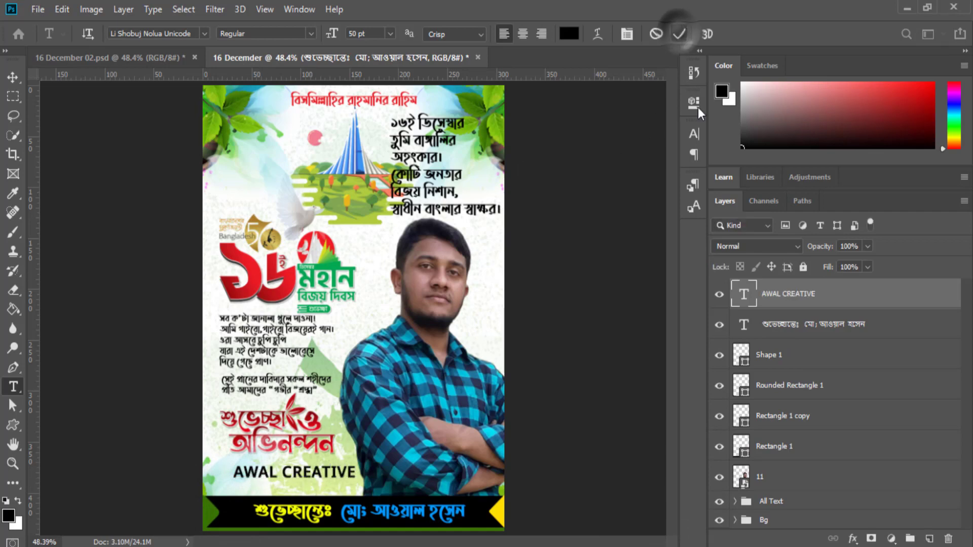
- Set the credit's font to Times New Roman Bold
click(693, 133)
click(602, 156)
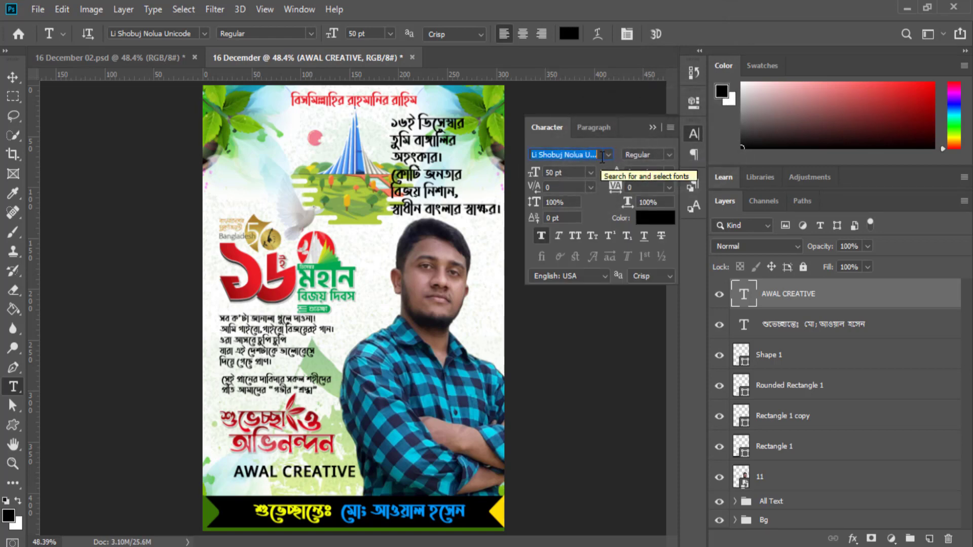
text(t)
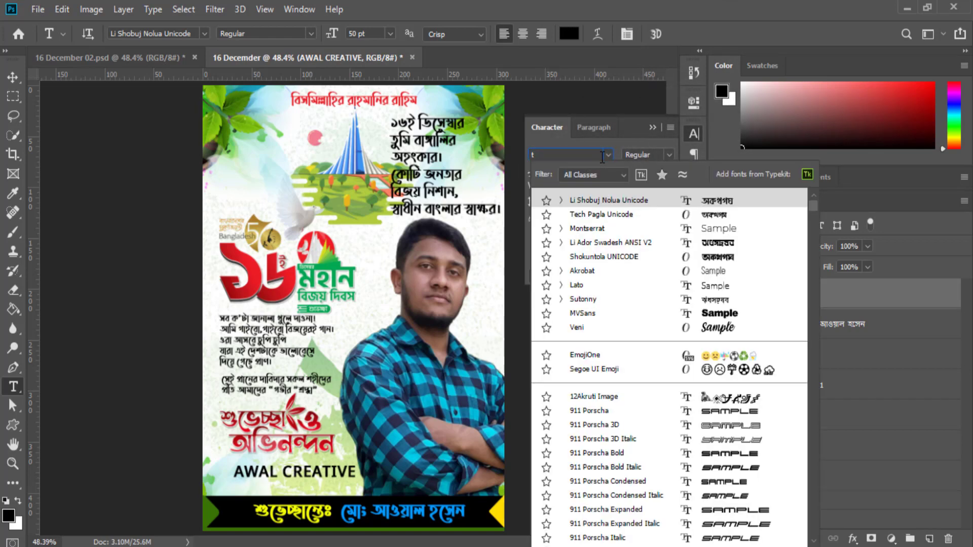
text(imes New Roman)
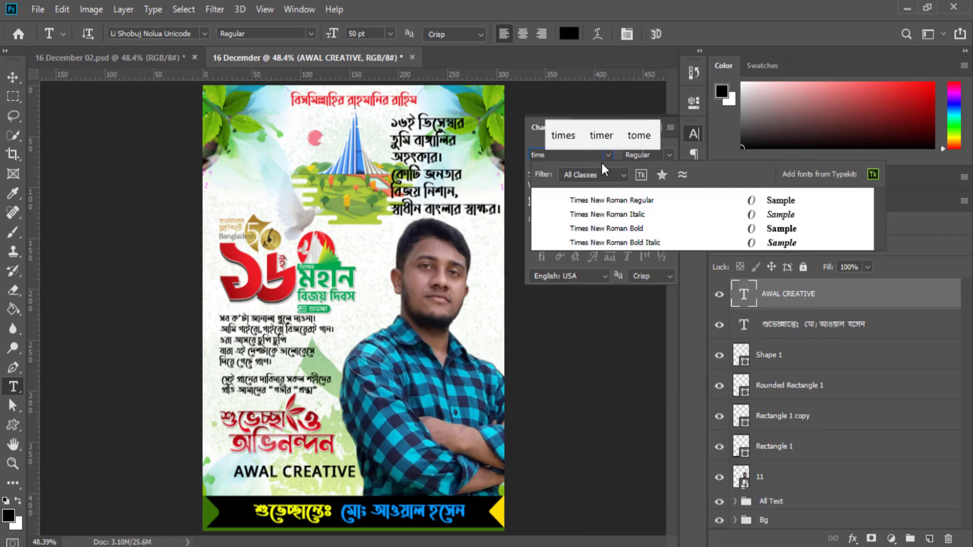
click(635, 232)
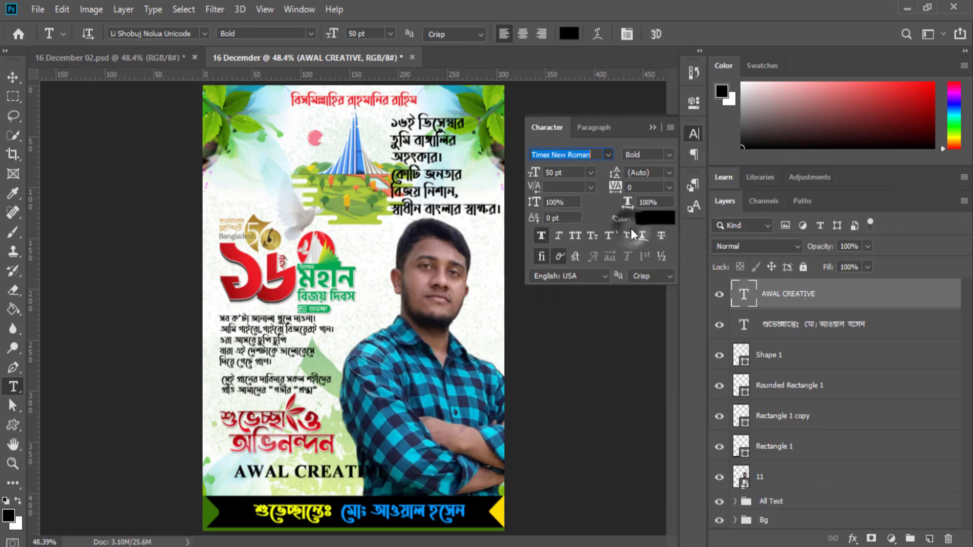
- Resize the credit to 40 pt and position it beneath the greeting
click(13, 78)
drag(351, 474, 328, 475)
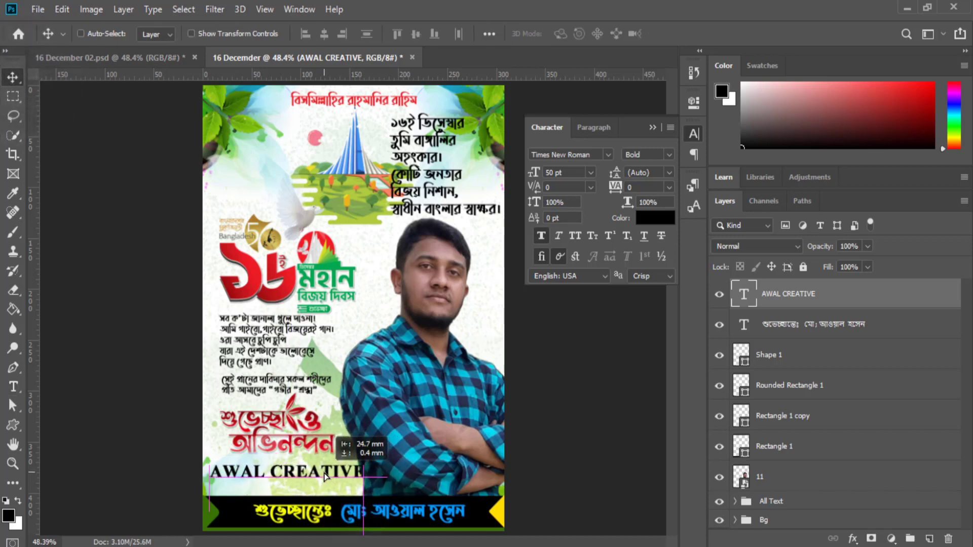
click(571, 175)
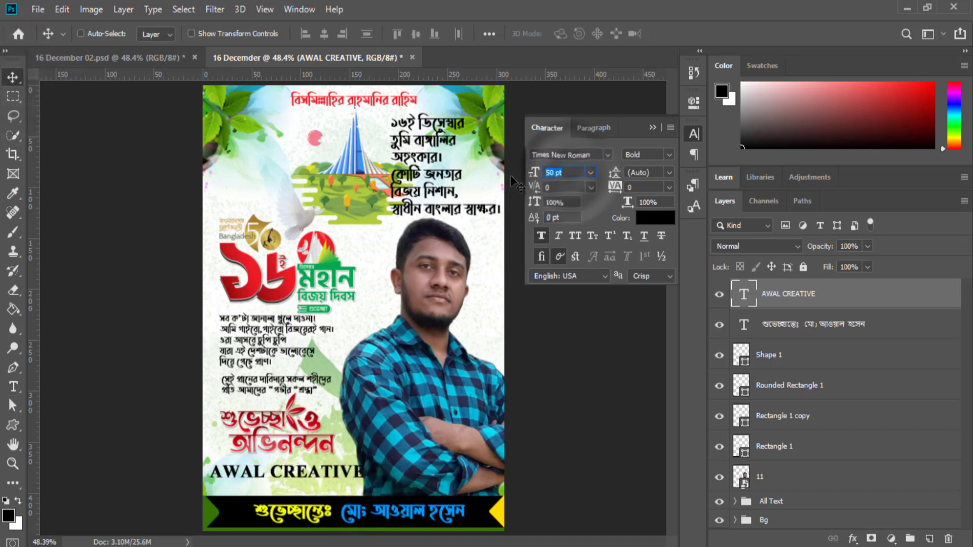
text(40)
key(Return)
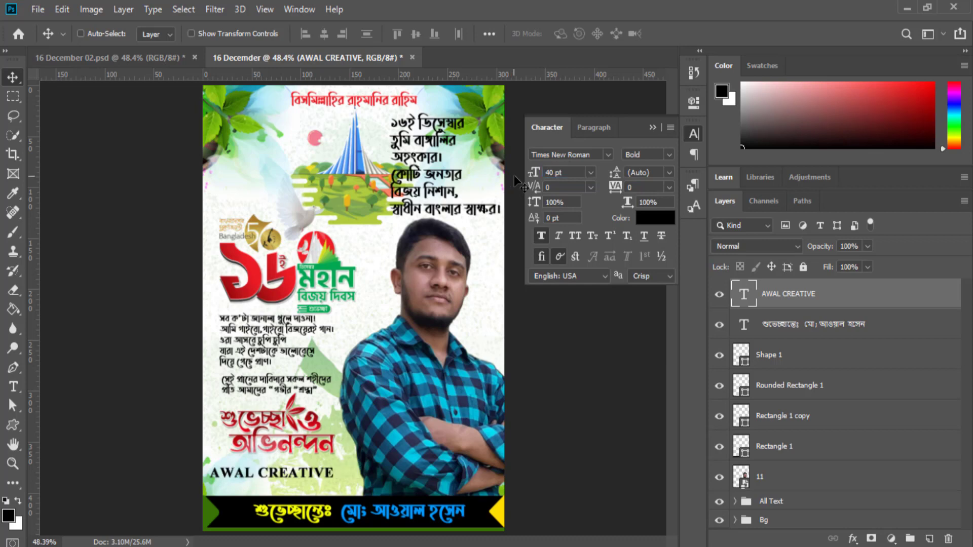
drag(280, 477, 285, 473)
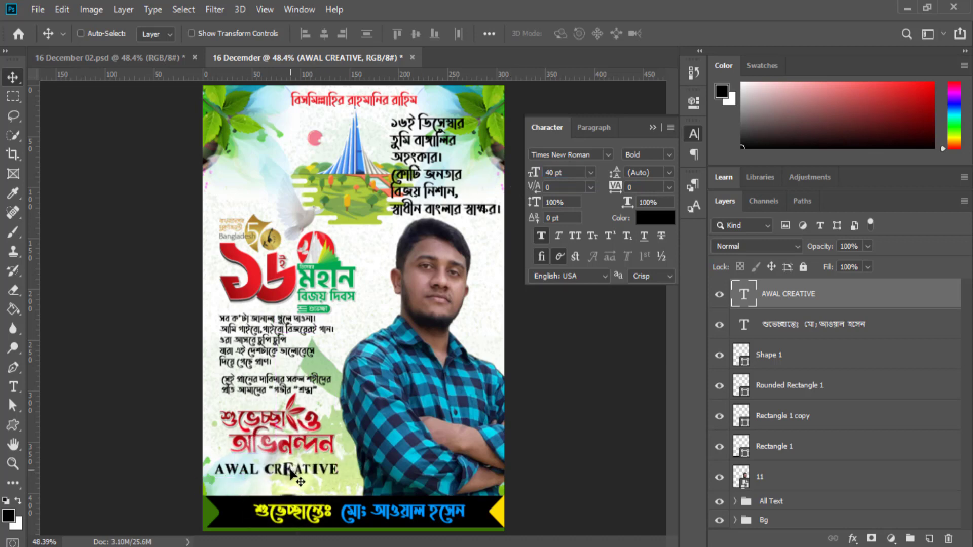
click(649, 126)
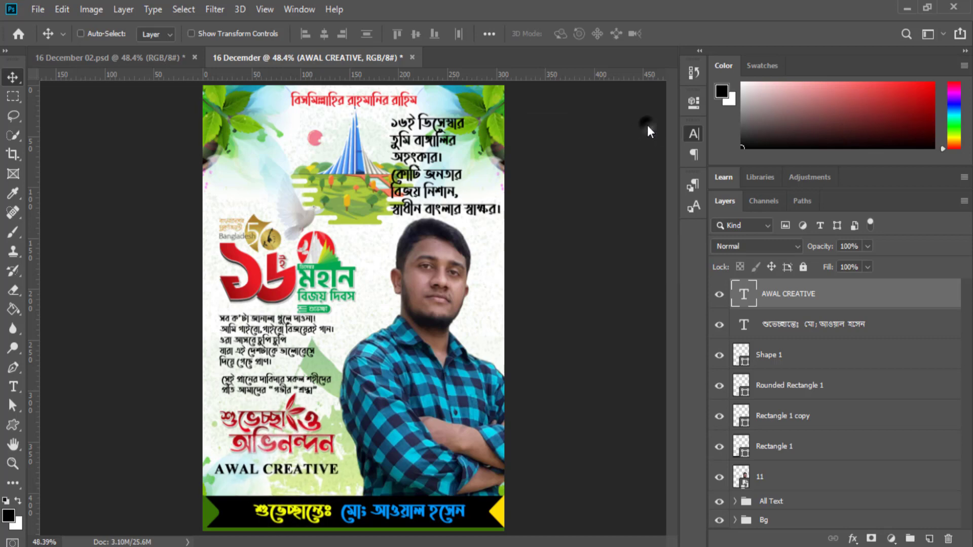
- Add a green Color Overlay to the AWAL CREATIVE layer via Blending Options
right_click(795, 299)
click(640, 24)
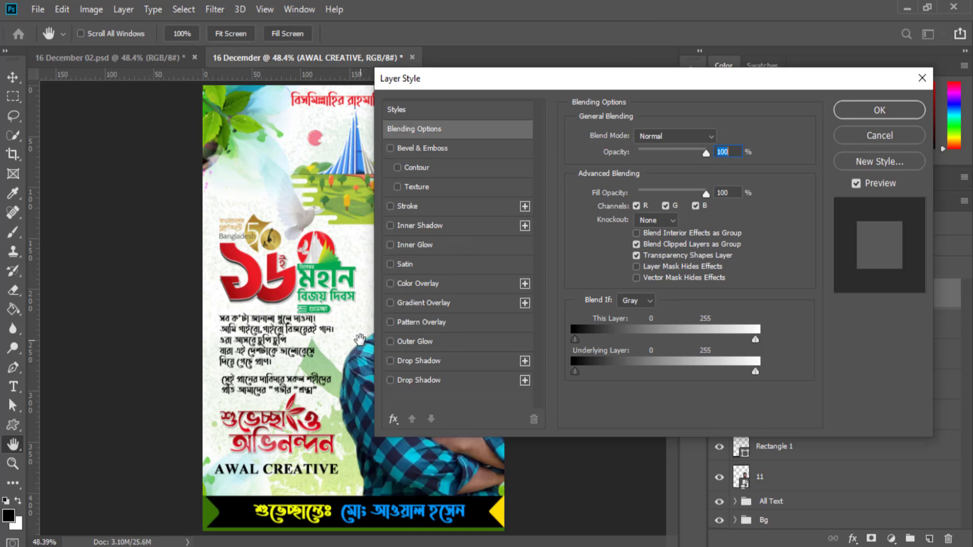
click(410, 284)
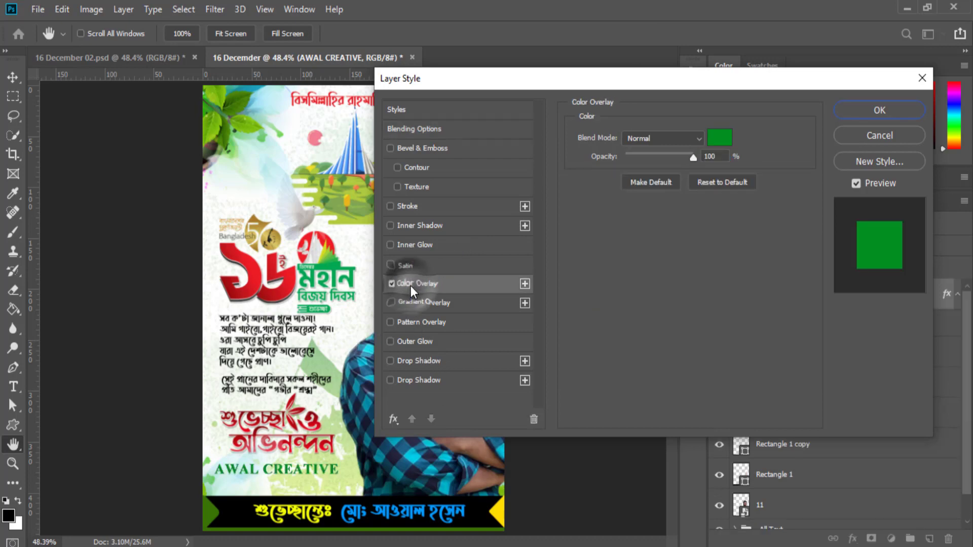
click(857, 112)
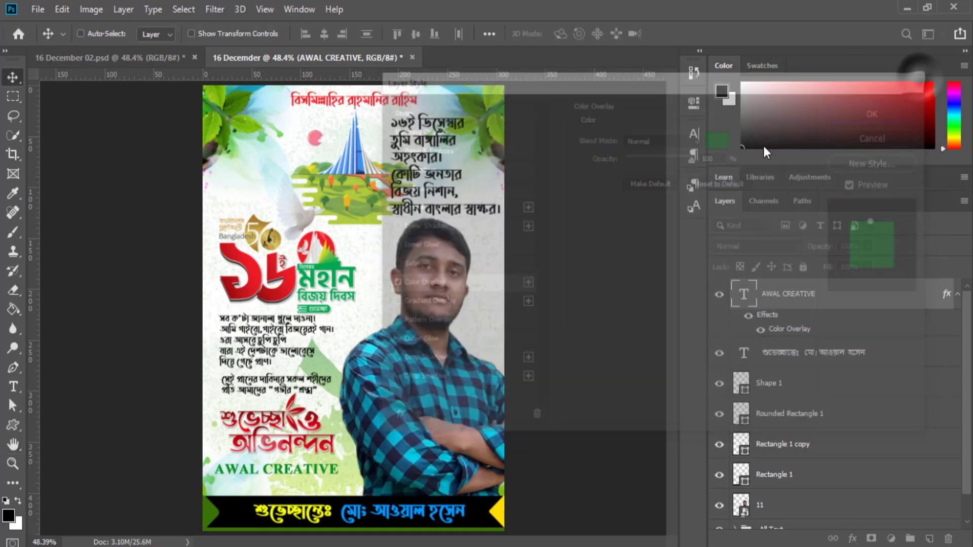
- Set the credit text colour to dark green 0d5900
double_click(743, 293)
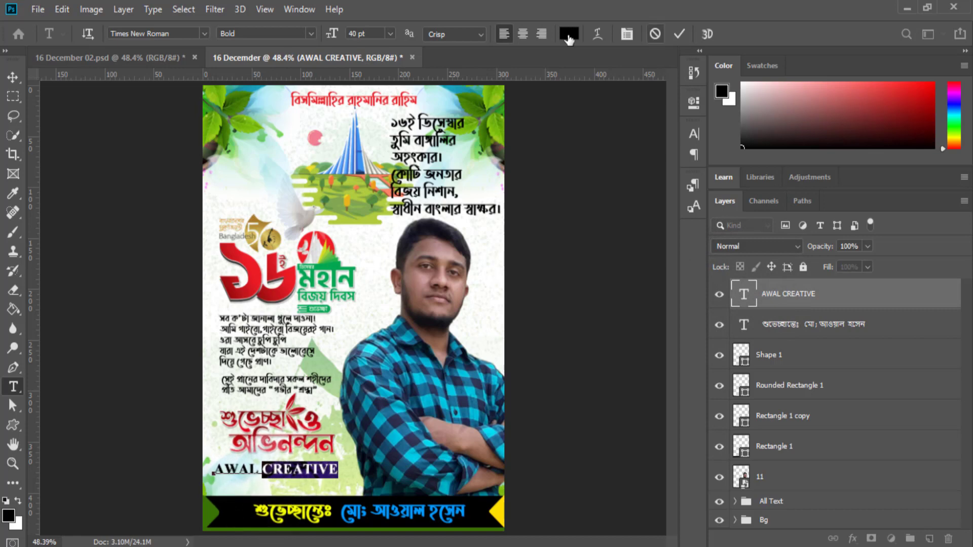
click(568, 34)
click(792, 296)
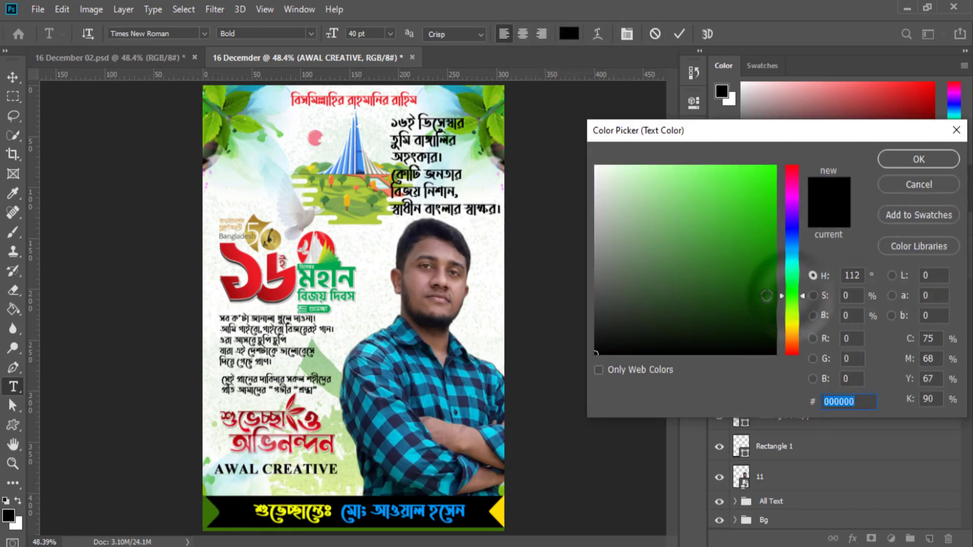
click(774, 289)
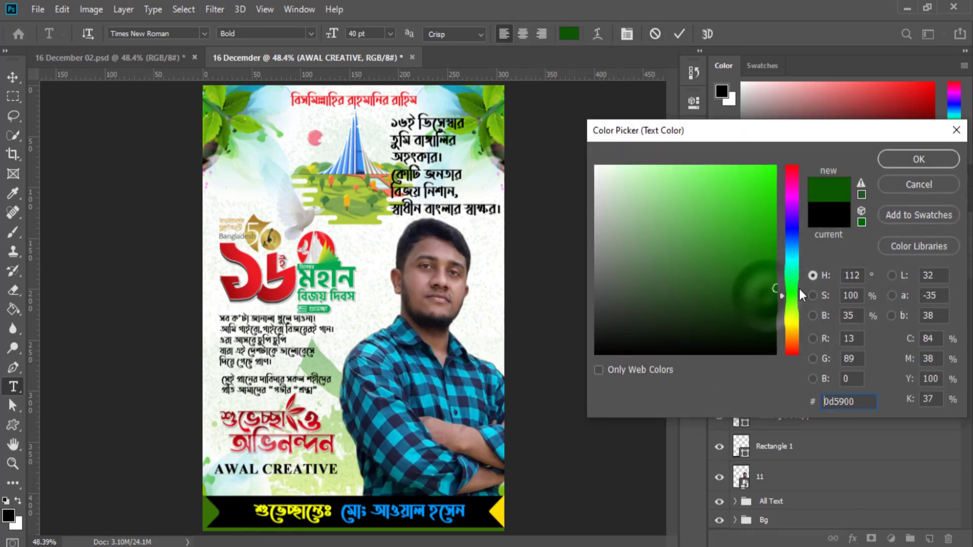
click(917, 160)
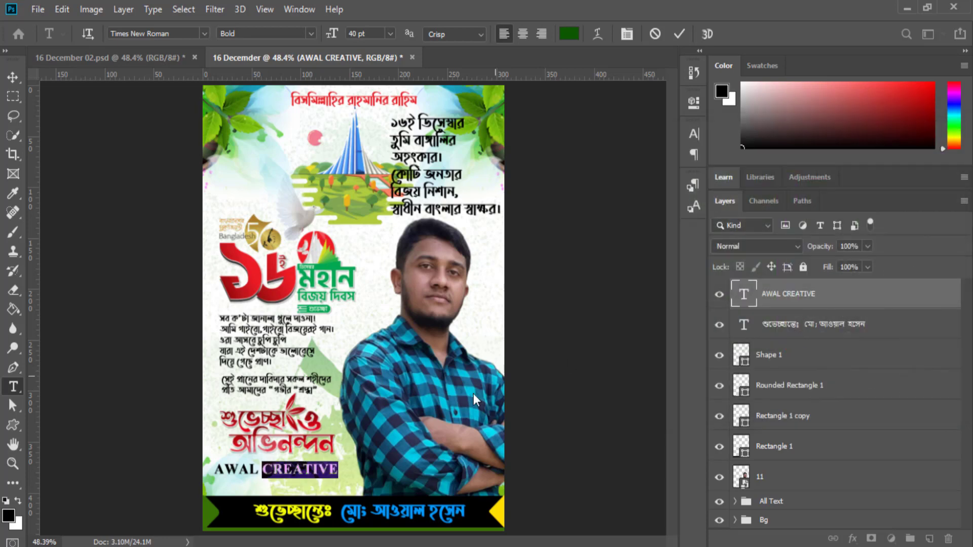
key(ctrl+Return)
key(v)
- Recolour the whole credit text orange ff8400
double_click(743, 294)
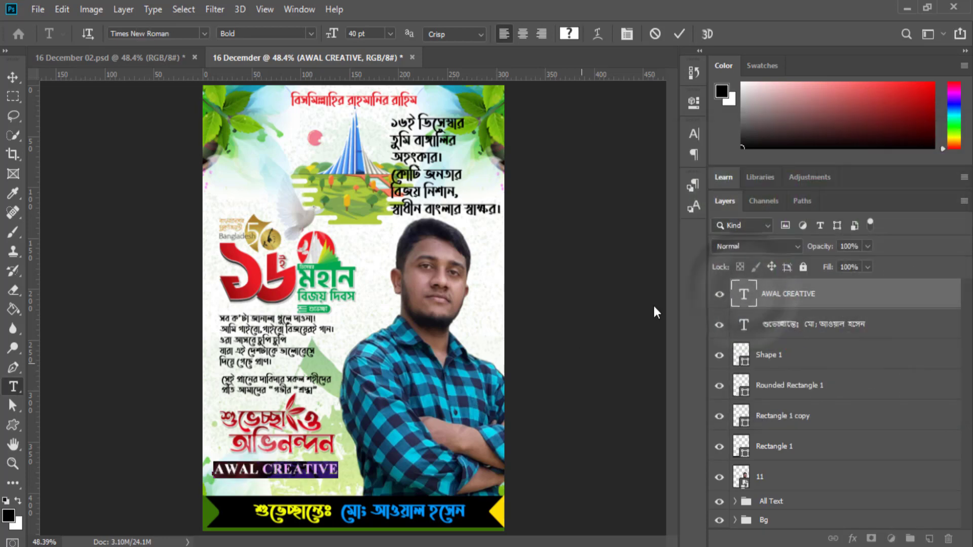
click(568, 33)
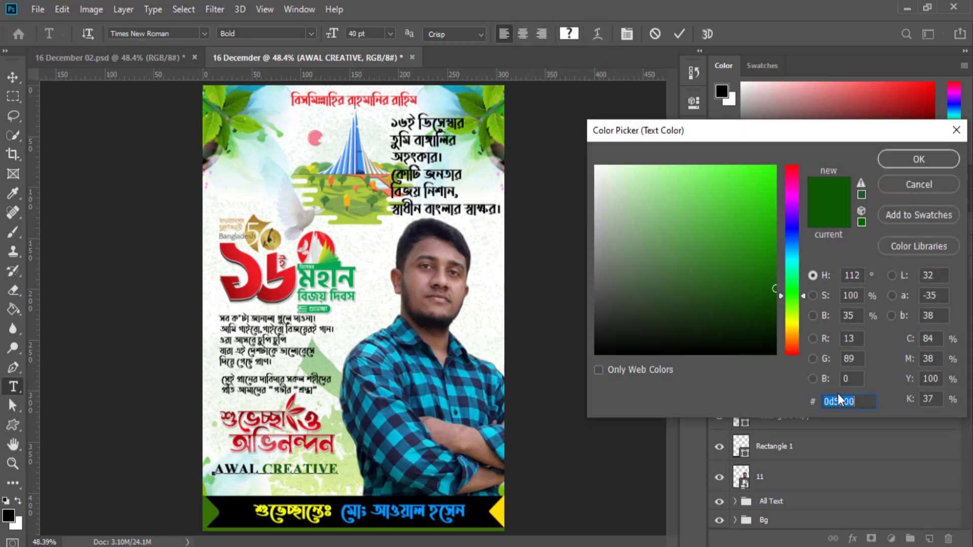
text(ff8)
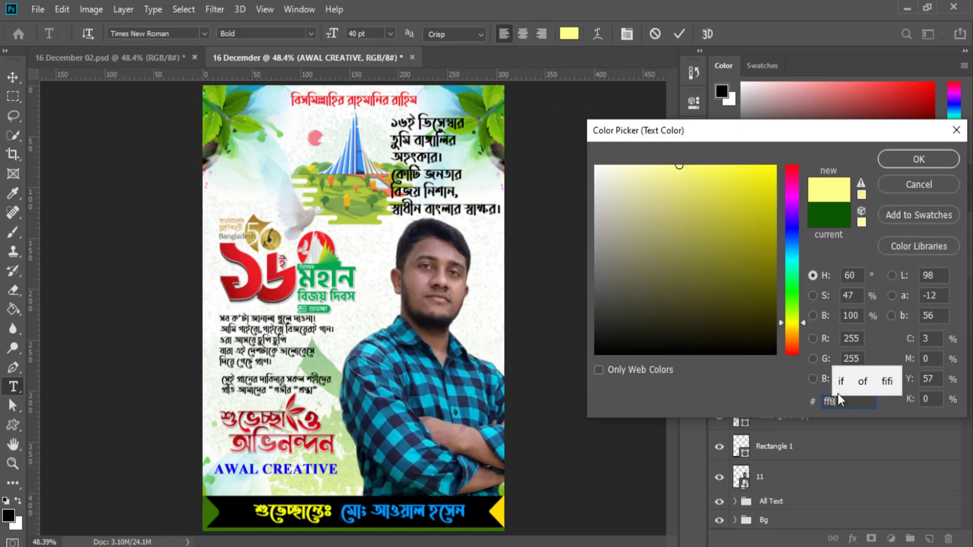
text(400)
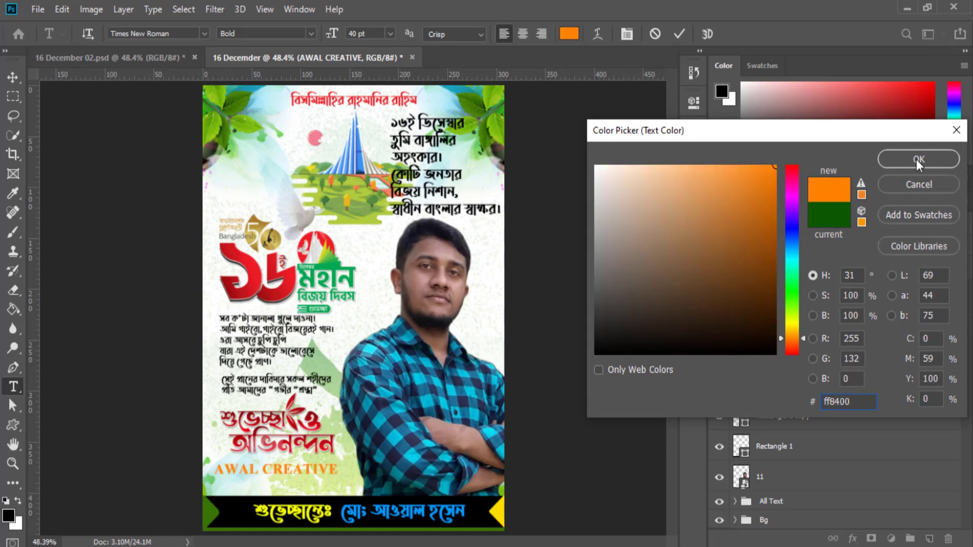
click(907, 161)
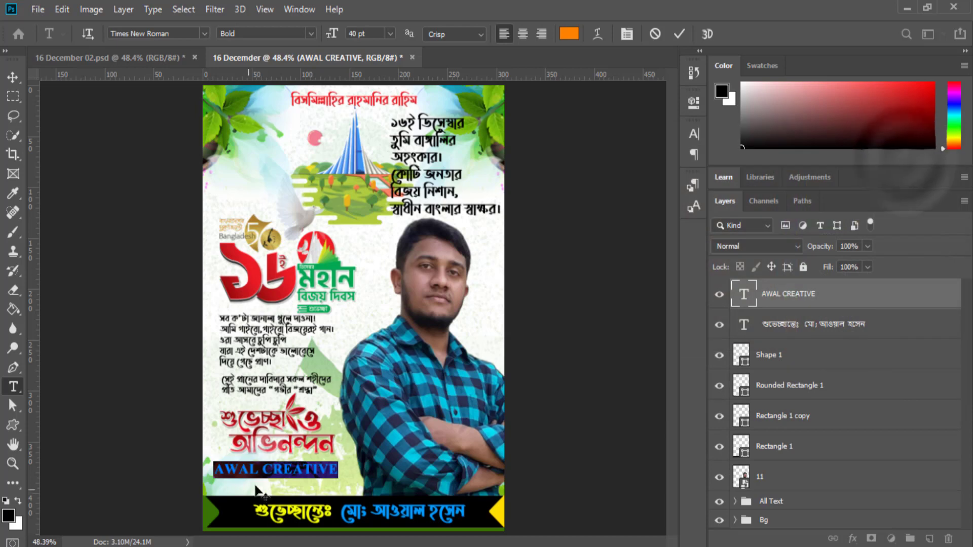
- Colour just the word AWAL green (188200)
click(213, 472)
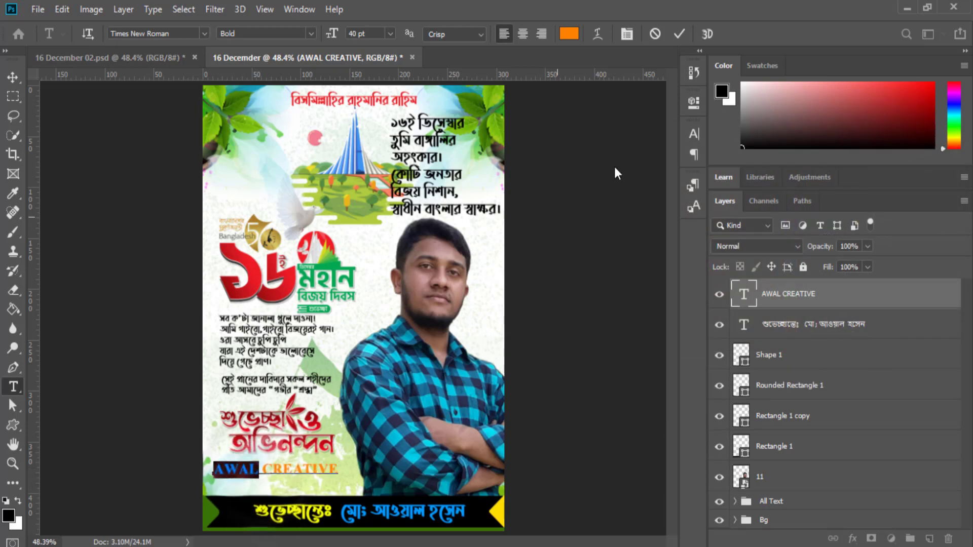
click(569, 34)
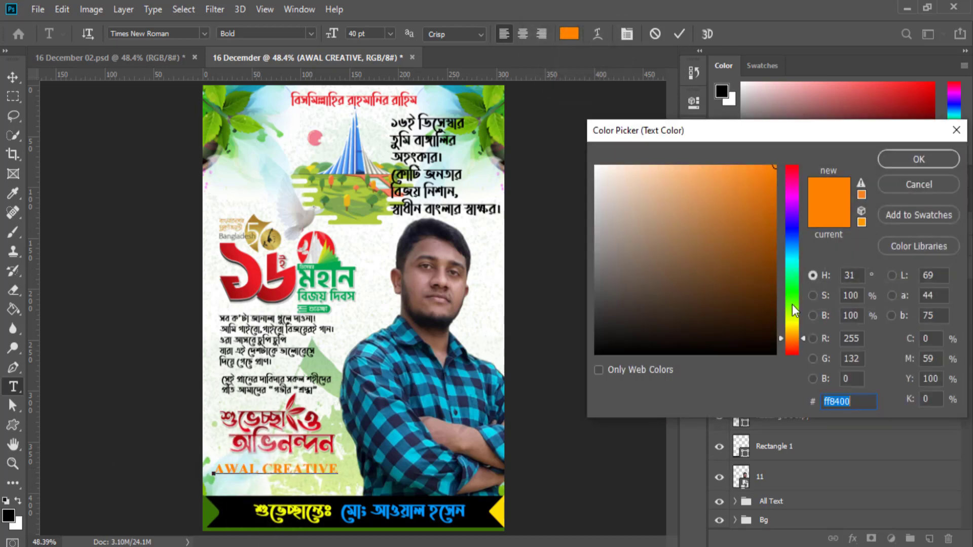
mouse_move(792, 339)
mouse_down()
mouse_move(792, 298)
mouse_move(774, 258)
mouse_up()
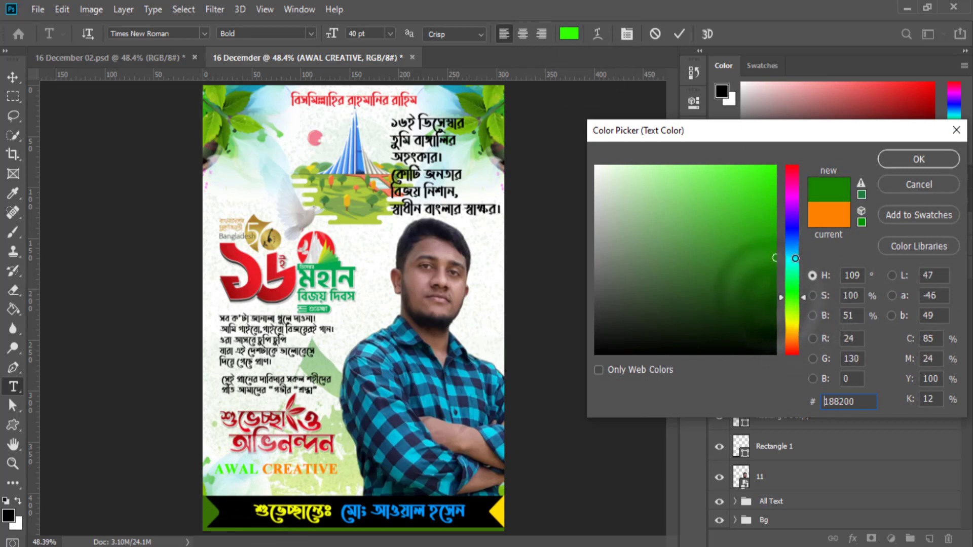
click(904, 159)
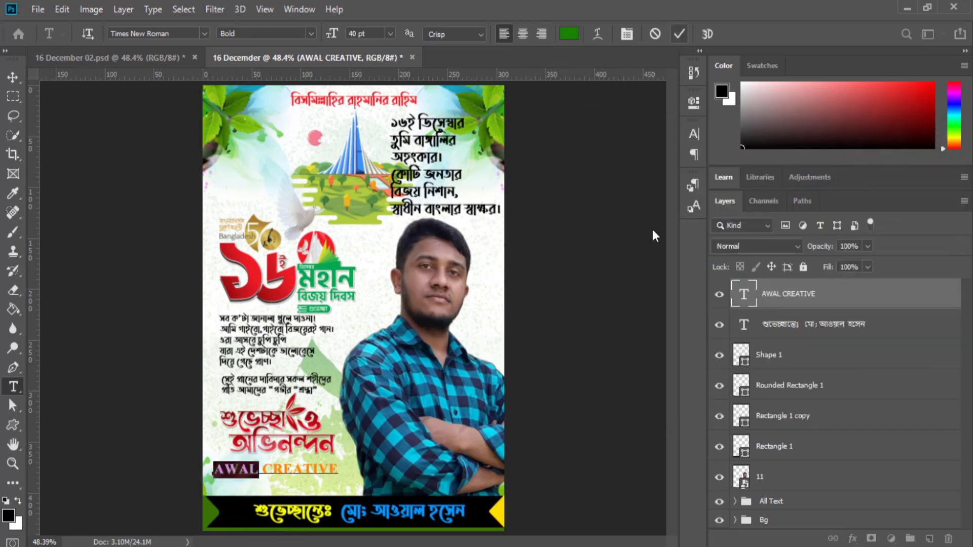
- Group layers AWAL CREATIVE through 11 into a folder named Profile
click(680, 34)
key(v)
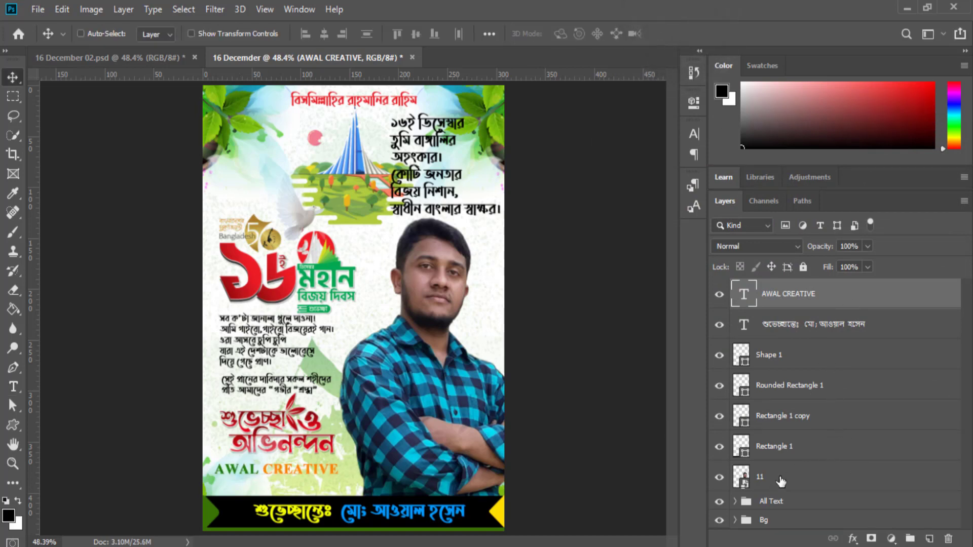
shift+click(780, 479)
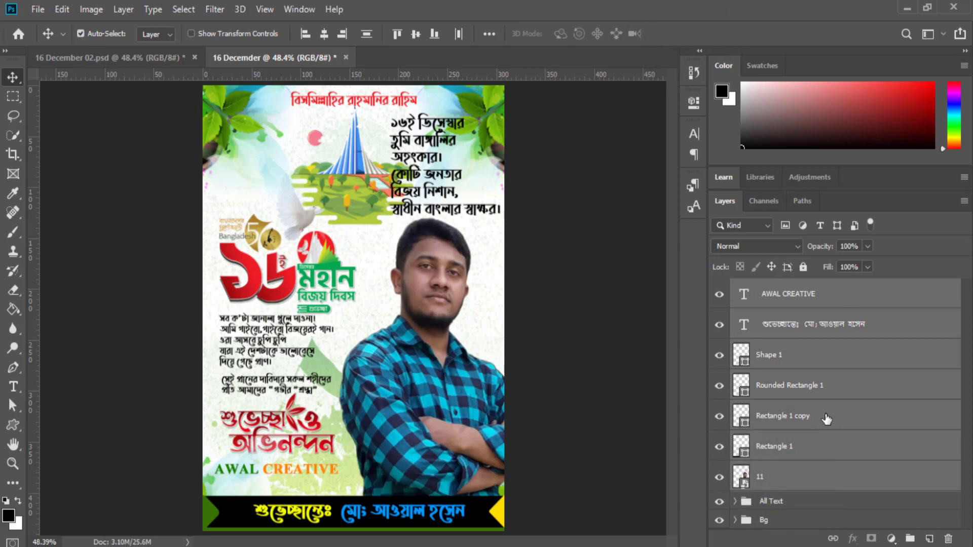
key(ctrl+g)
click(783, 297)
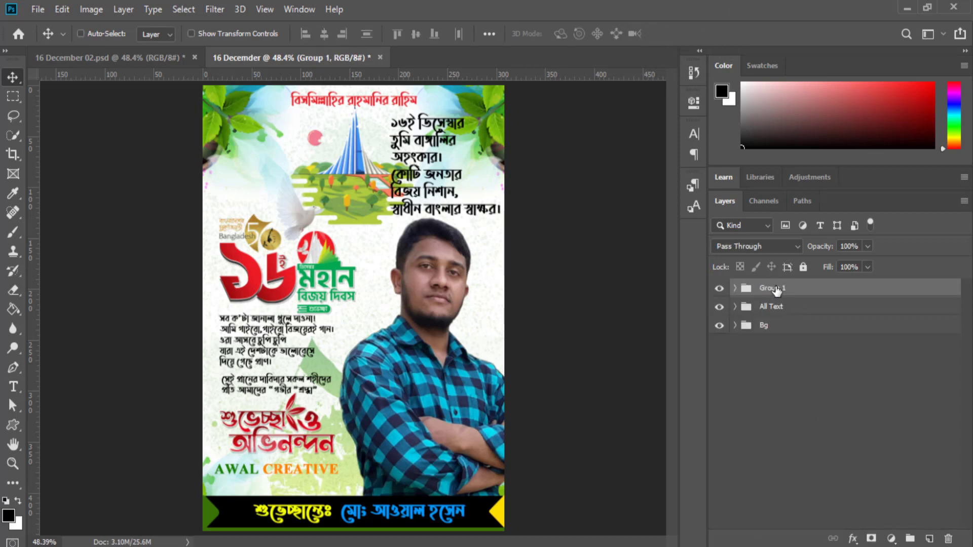
double_click(771, 288)
text(P)
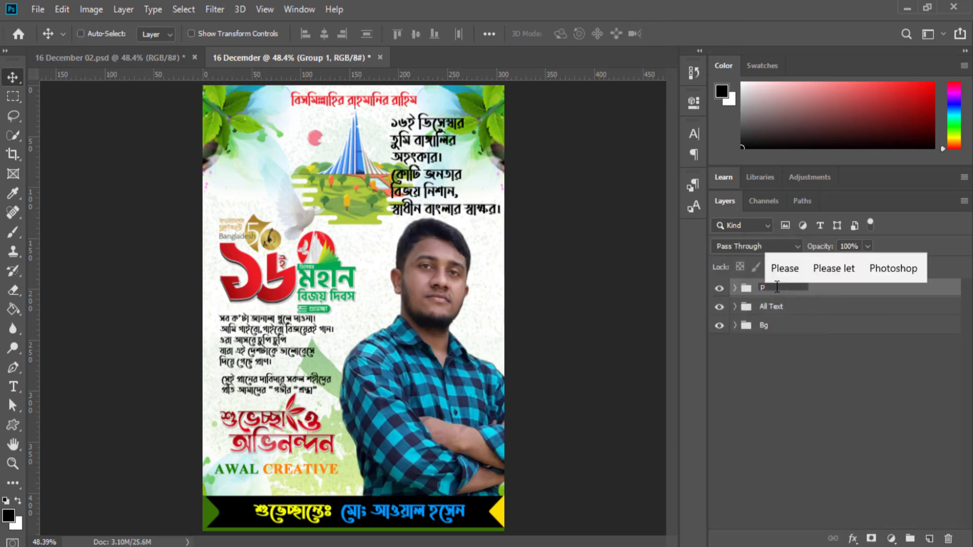
text(rof)
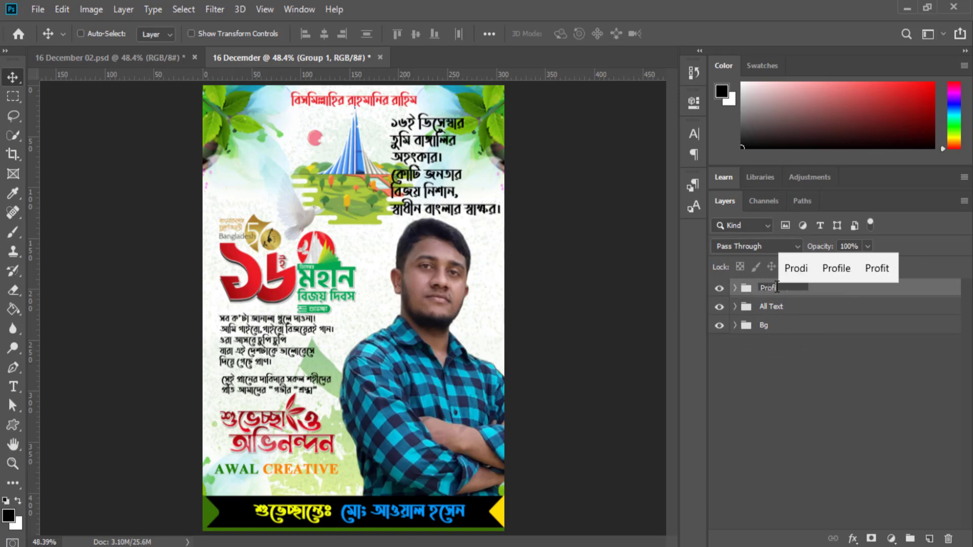
text(ile)
key(Return)
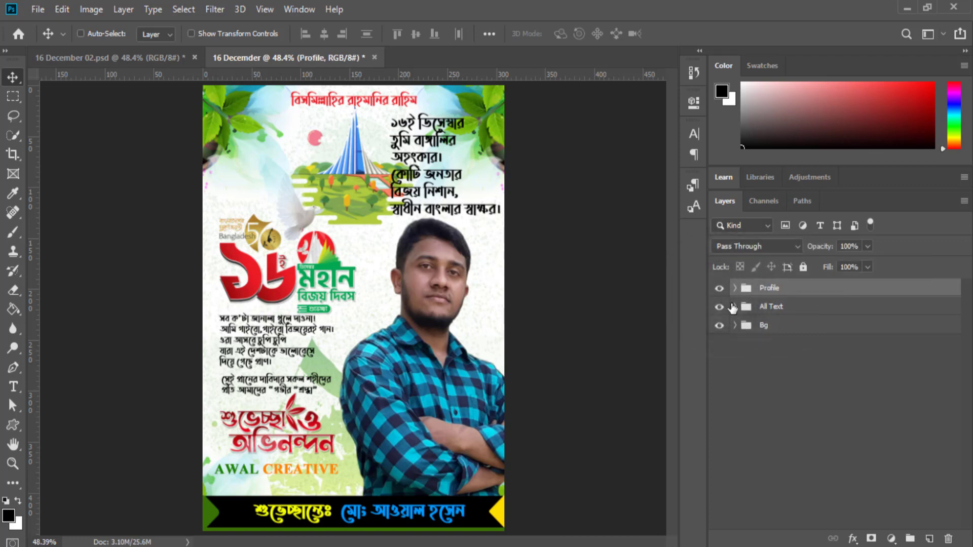
- Check the All Text and Bg groups, then glance at 16 December 02.psd and return
click(801, 307)
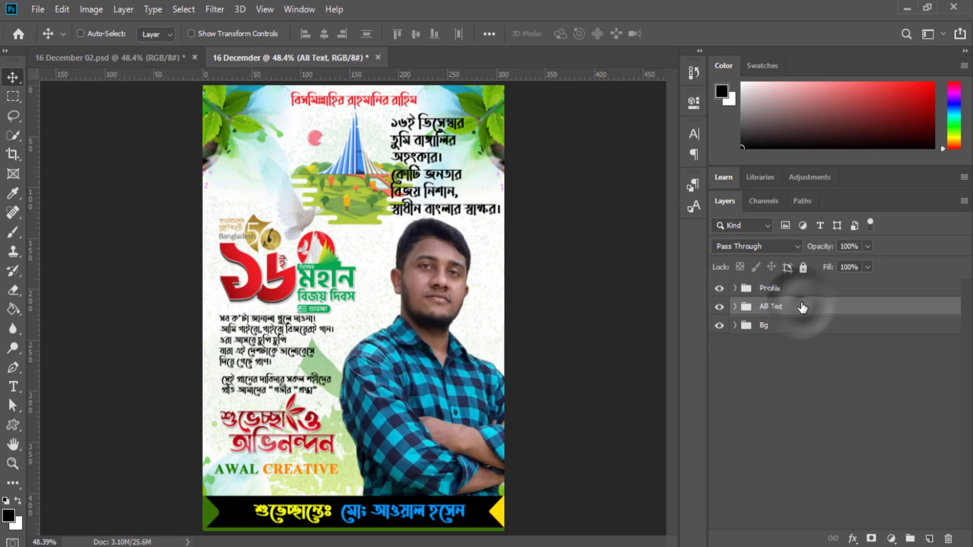
click(786, 330)
click(805, 408)
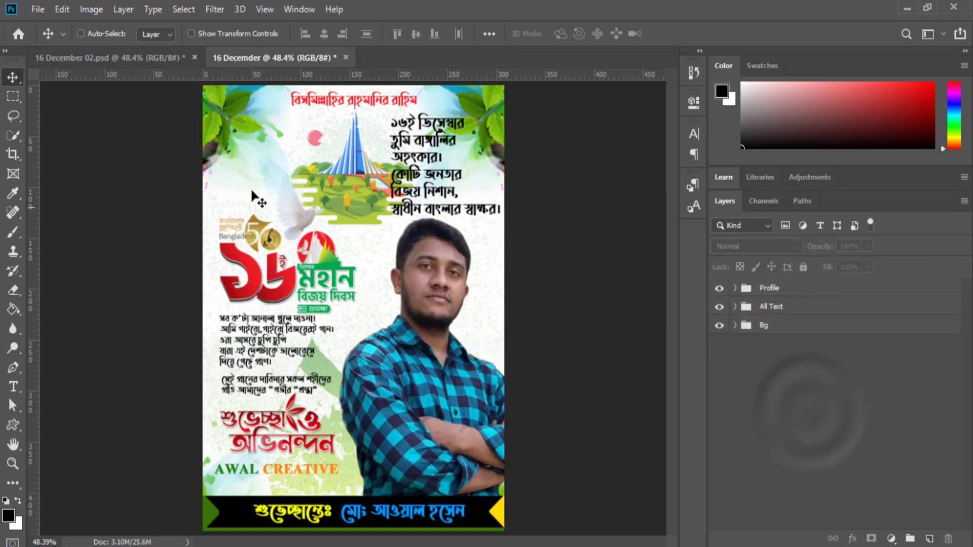
click(116, 58)
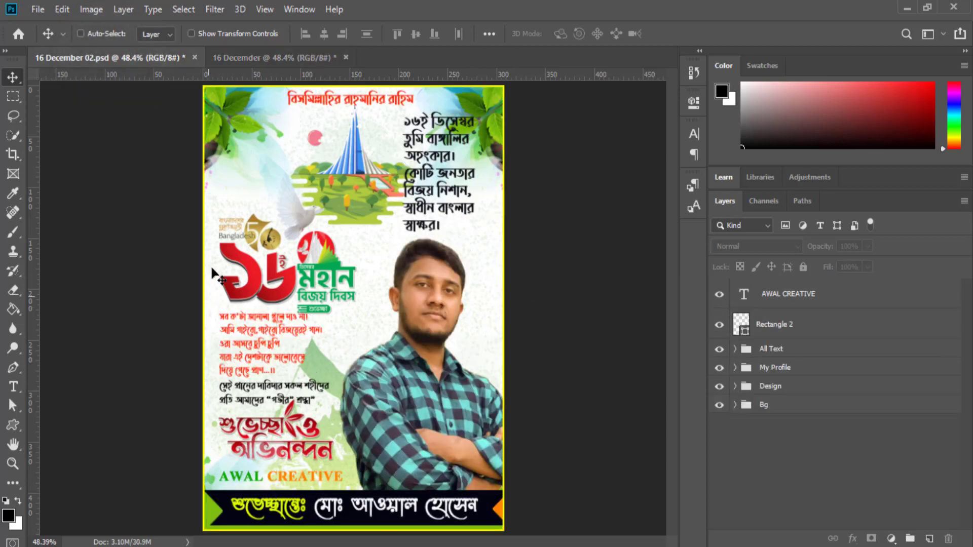
click(255, 59)
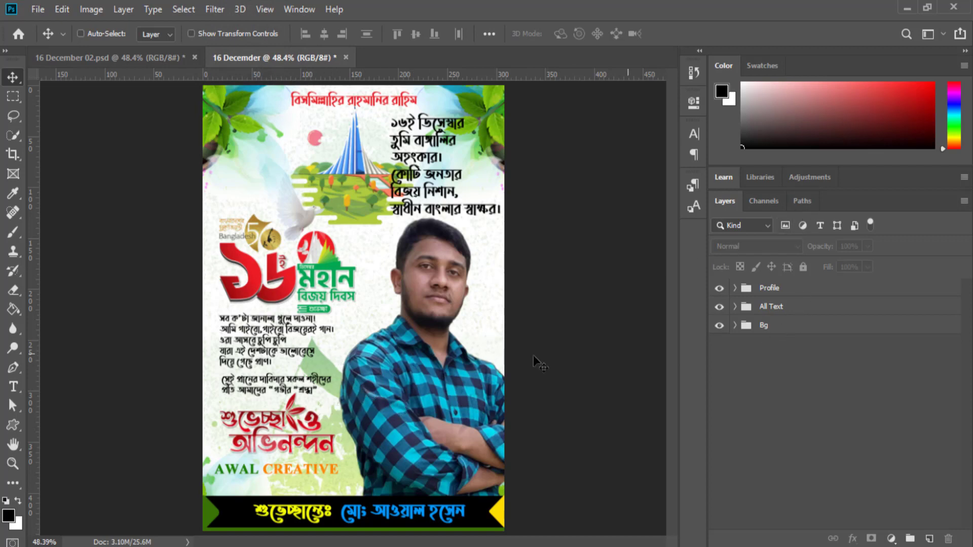
- Create an 874 × 1240 px rectangle with the Rectangle Tool
click(13, 425)
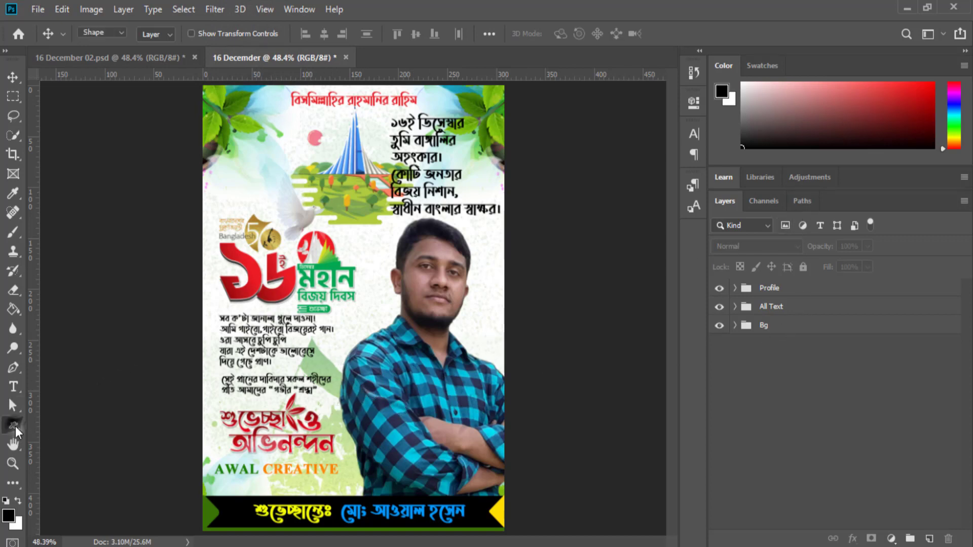
click(69, 428)
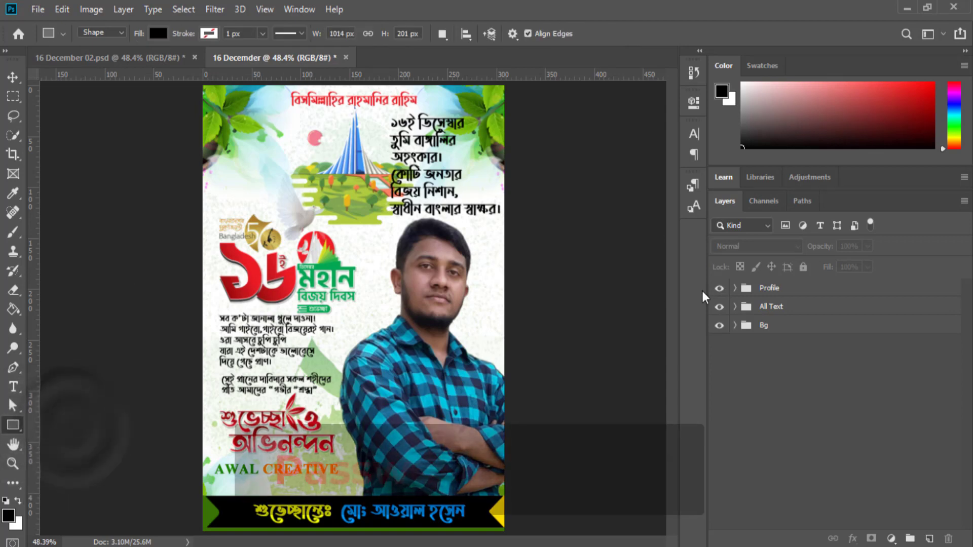
click(324, 218)
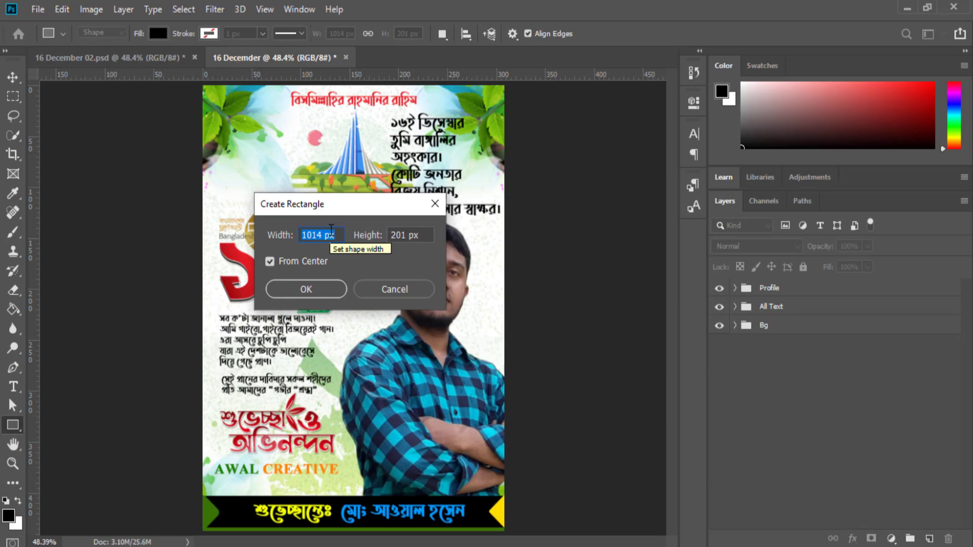
text(874)
key(Tab)
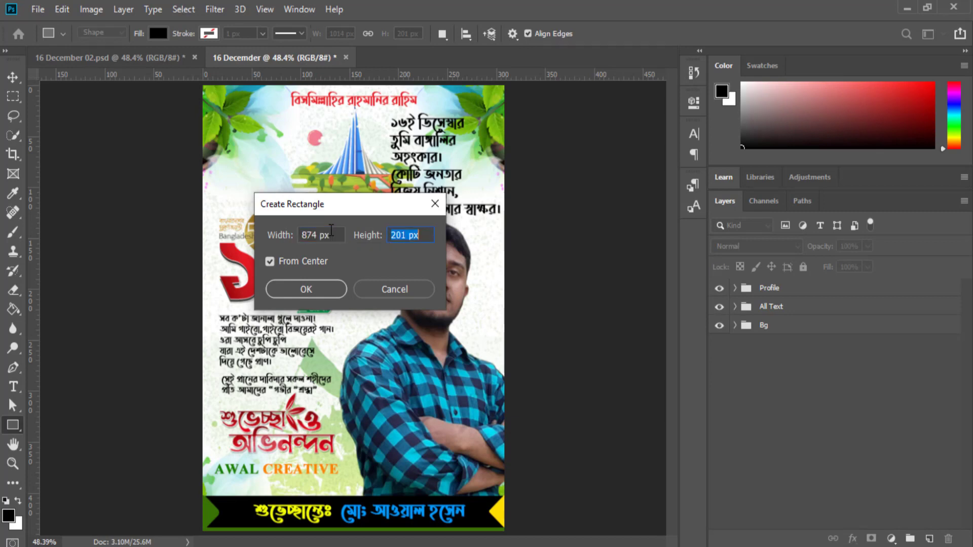
text(1240)
click(288, 299)
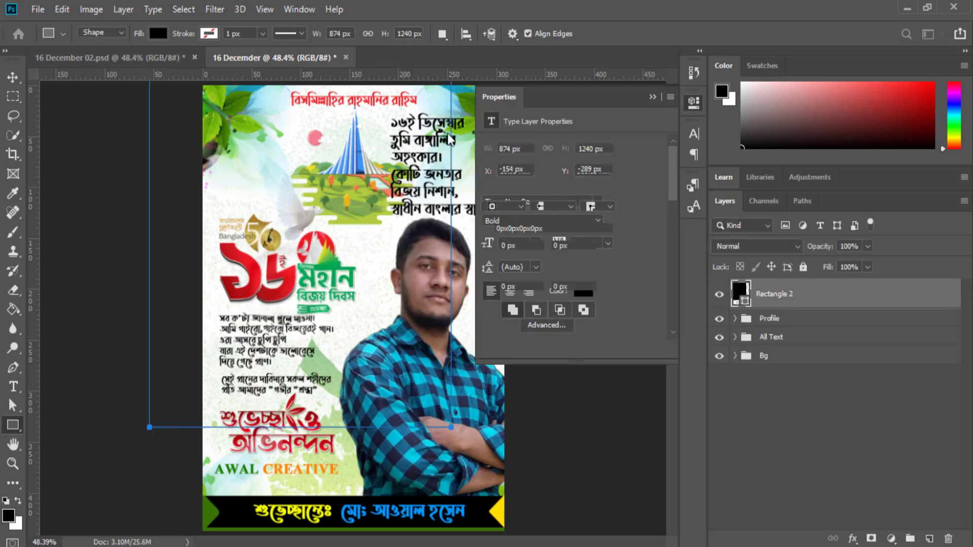
- Give the rectangle no fill and an 8 px yellow stroke
click(491, 191)
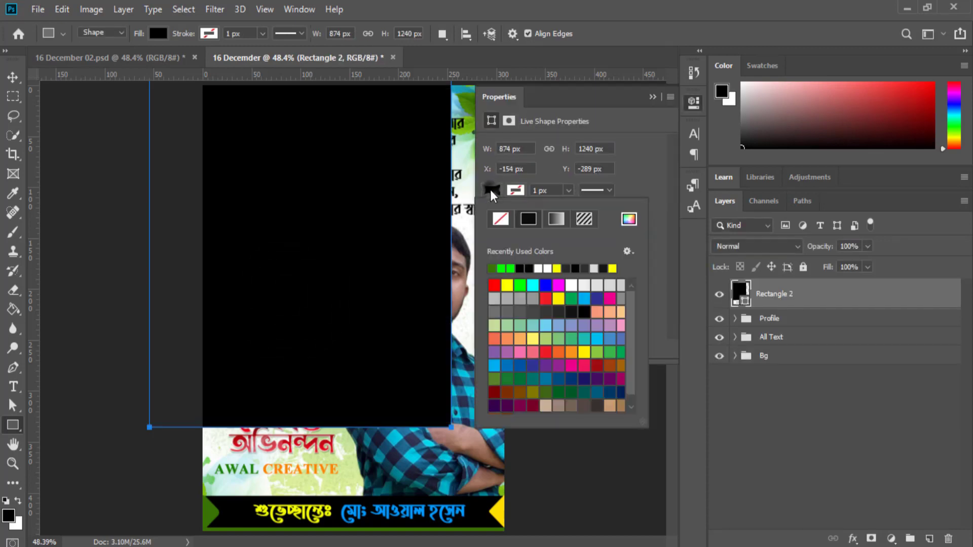
click(500, 219)
click(516, 191)
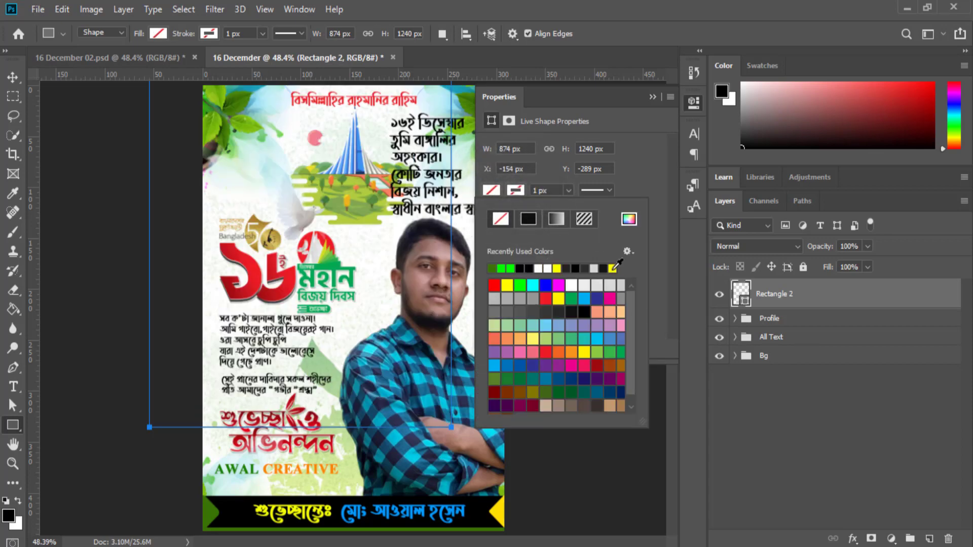
click(612, 268)
click(531, 190)
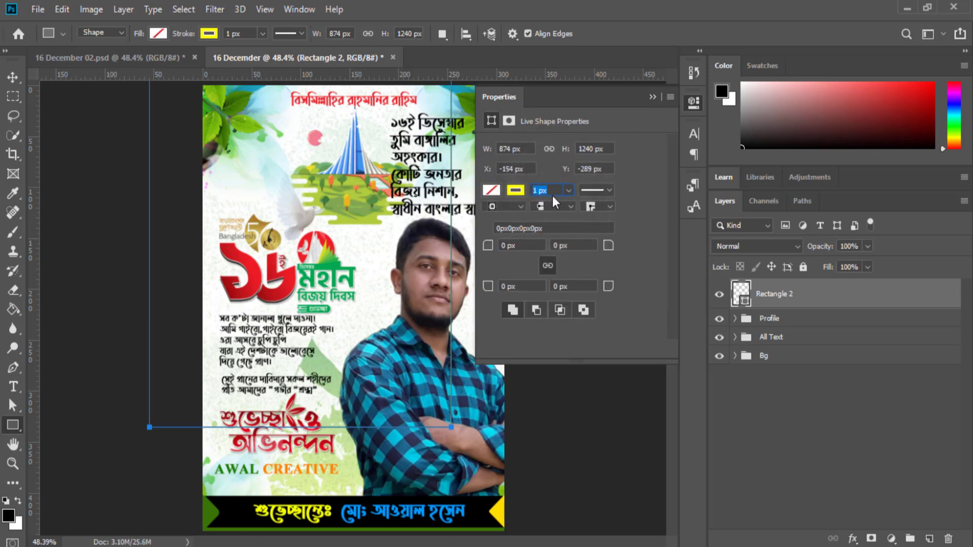
text(8)
key(Return)
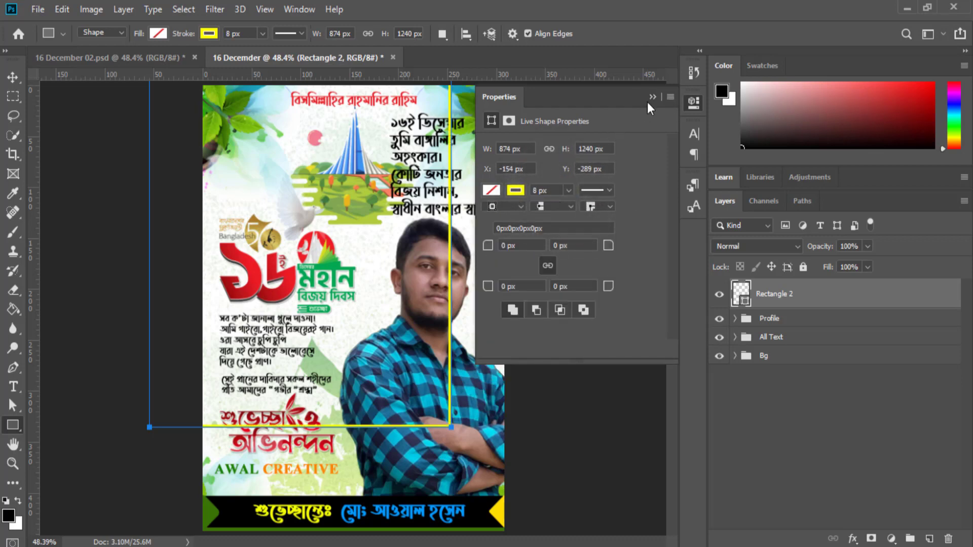
click(652, 97)
click(13, 77)
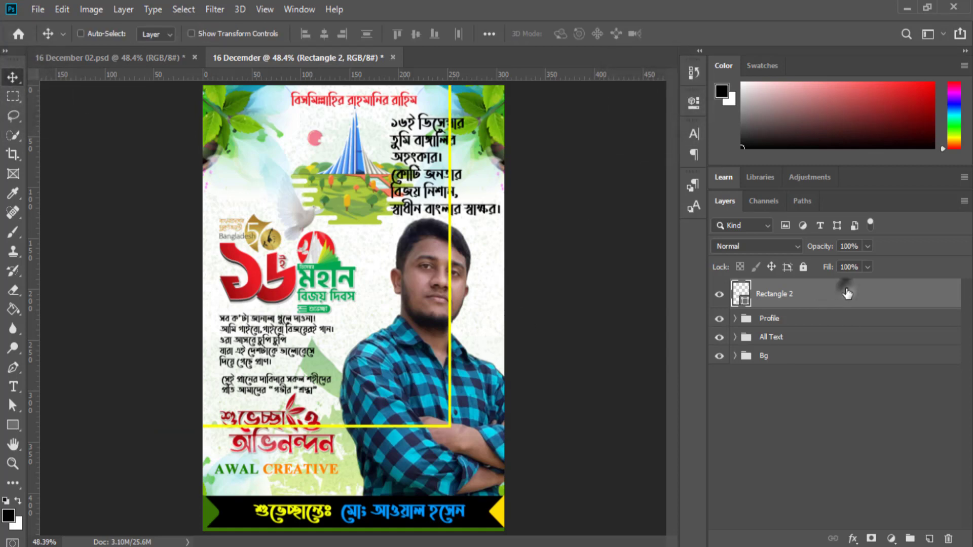
- Centre the yellow Rectangle 2 border horizontally and vertically on the full canvas
double_click(847, 294)
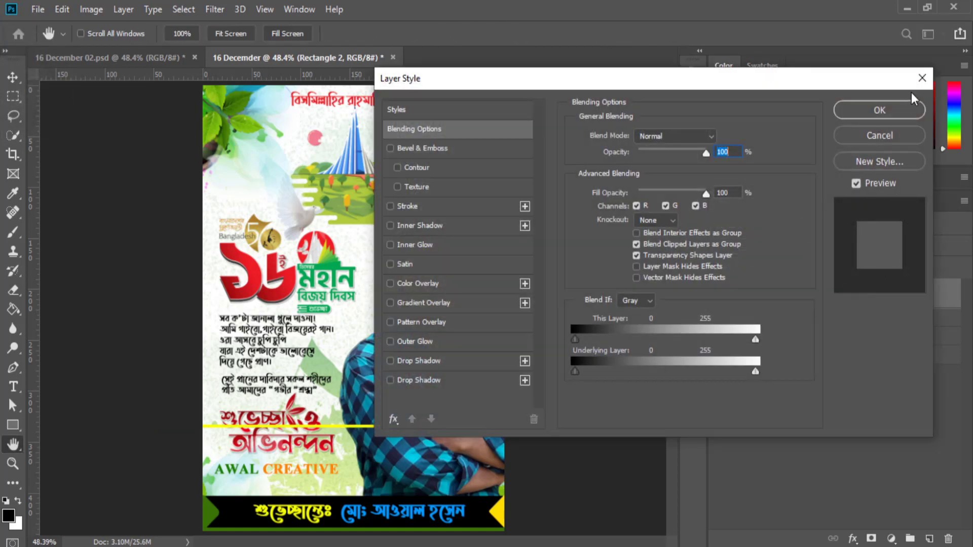
click(922, 78)
click(797, 299)
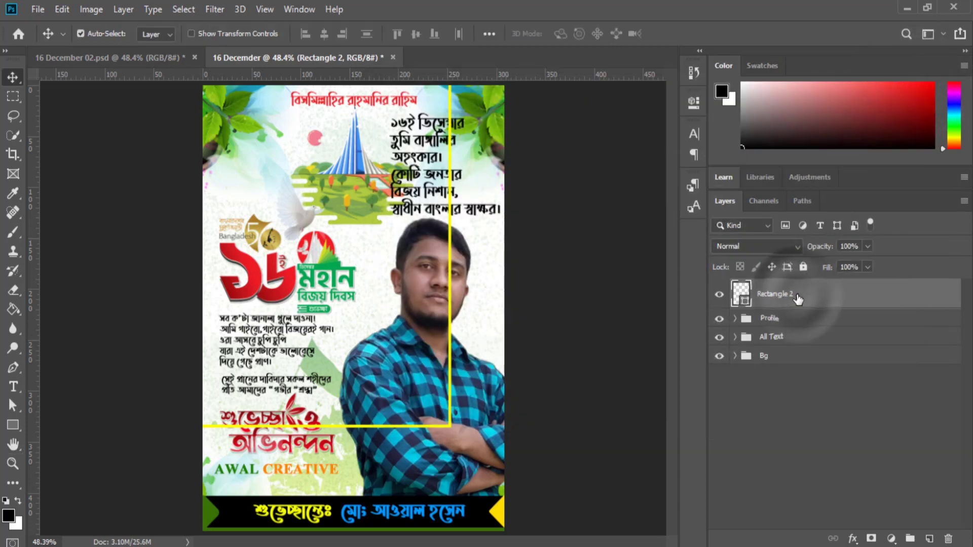
key(ctrl+a)
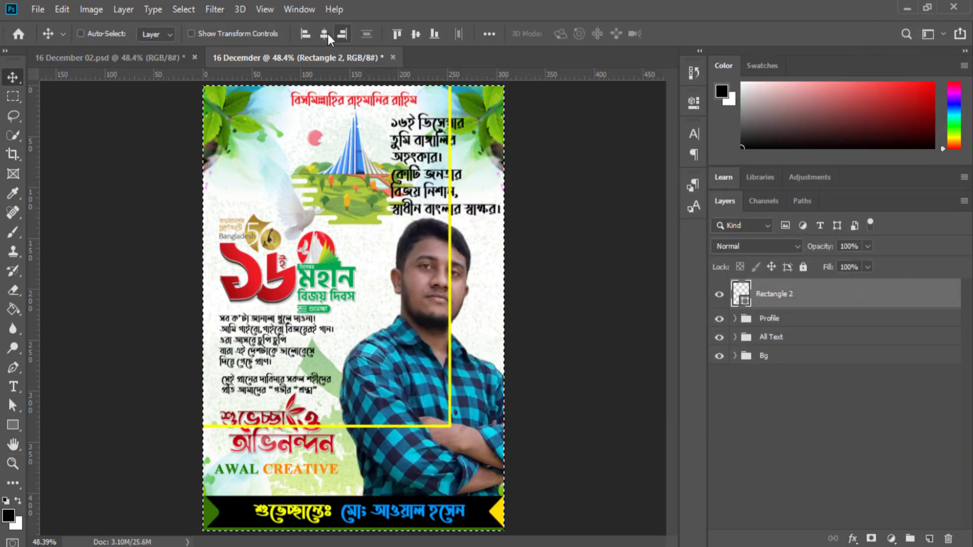
click(323, 34)
click(415, 34)
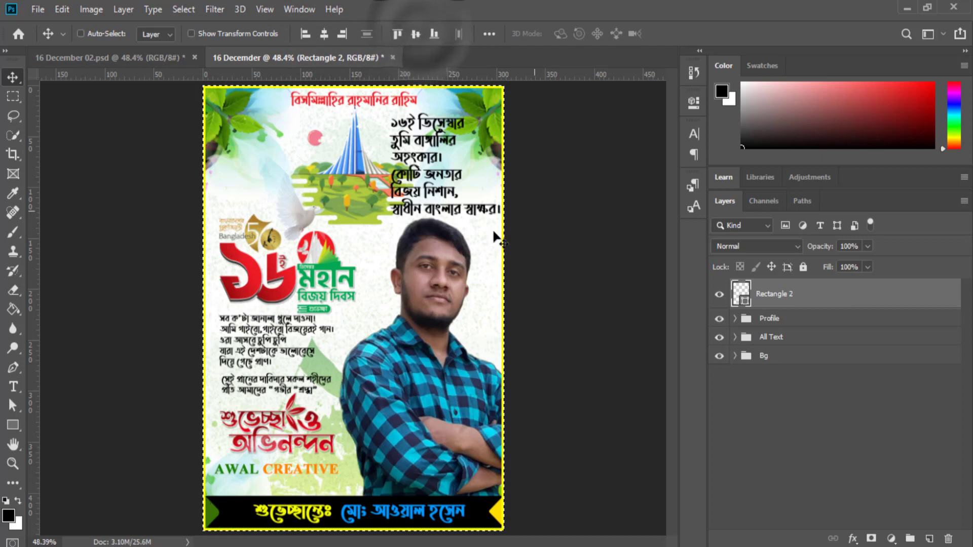
key(ctrl+d)
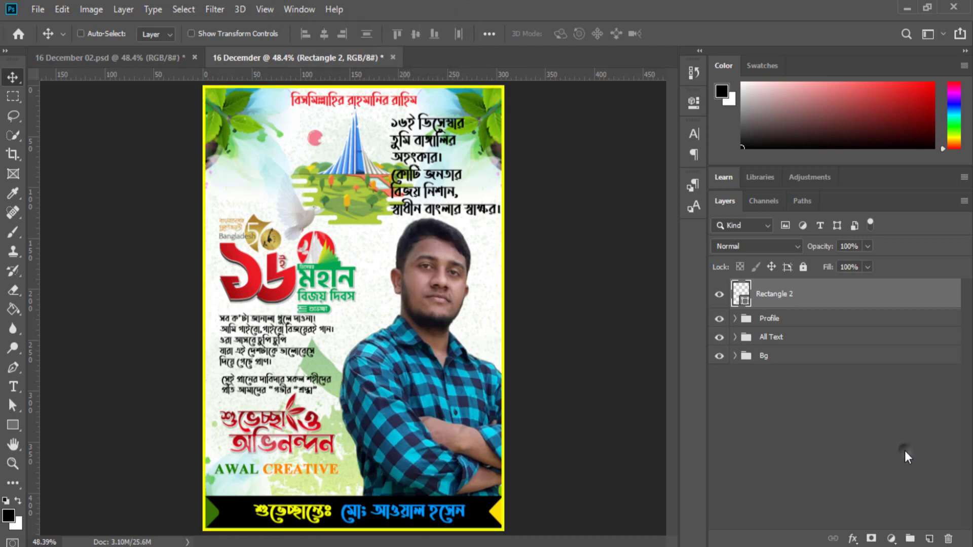
click(907, 456)
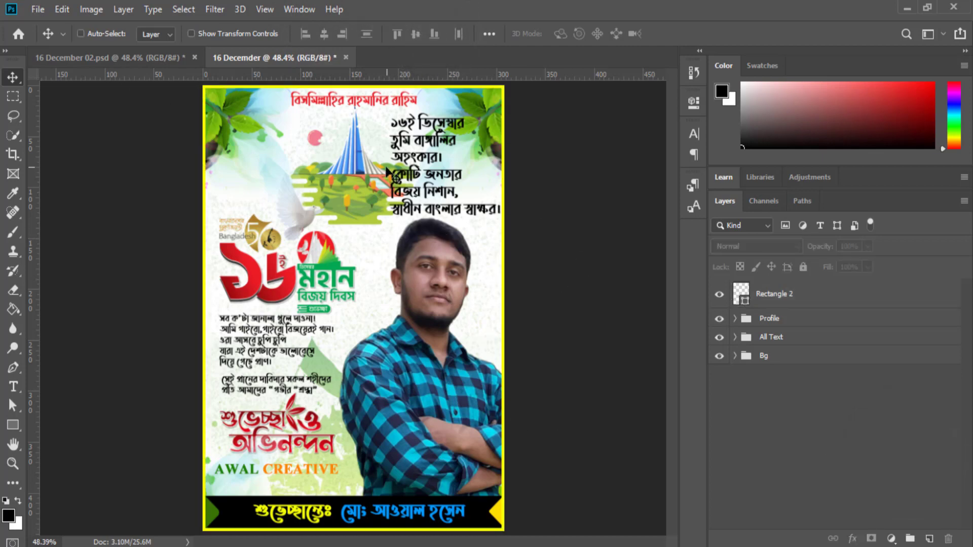